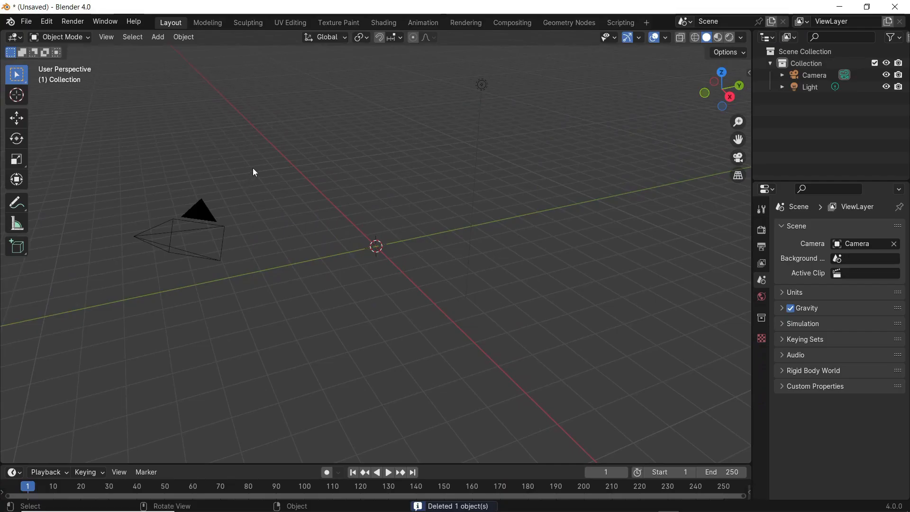
- Check the available import formats, and filter the add-ons by "IMA" to check Import Images as Planes
{"action": "middle_click_drag", "start_coordinate": [252, 168], "coordinate": [185, 137]}
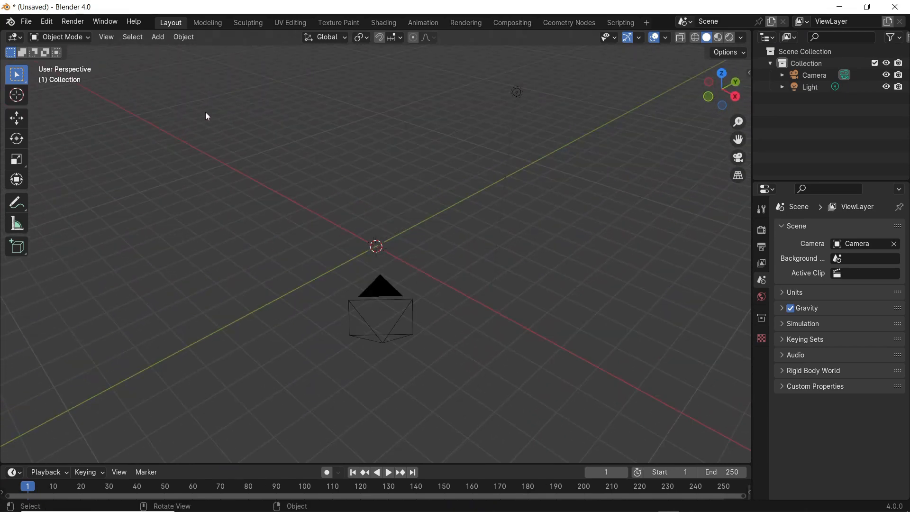
{"action": "left_click", "coordinate": [26, 22]}
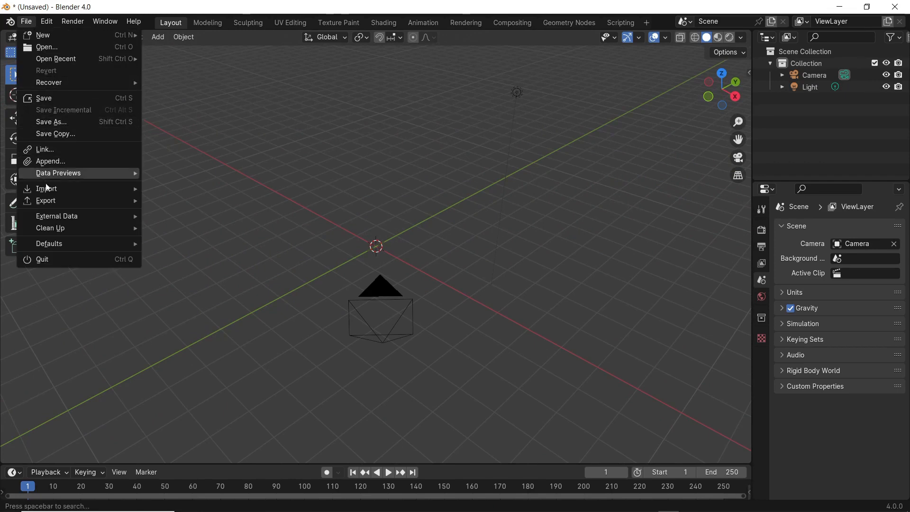
{"action": "mouse_move", "coordinate": [50, 190]}
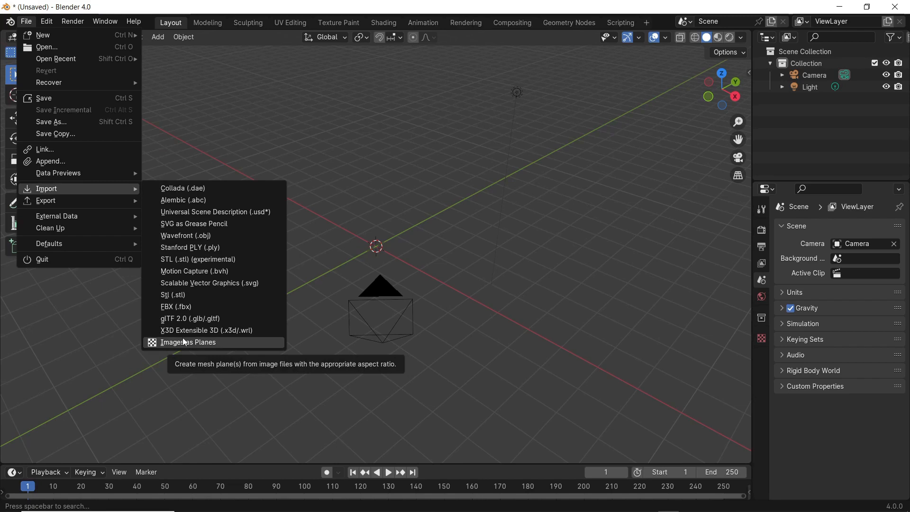
{"action": "mouse_move", "coordinate": [53, 21]}
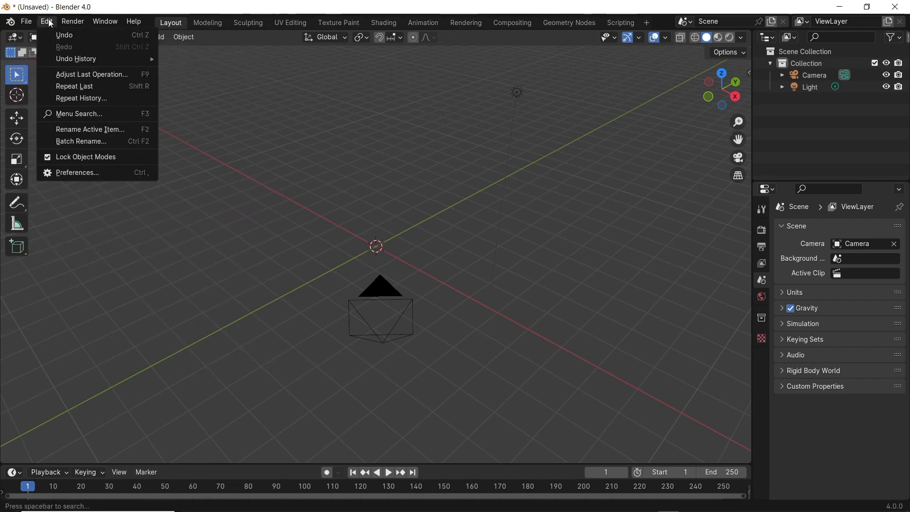
{"action": "left_click", "coordinate": [84, 173]}
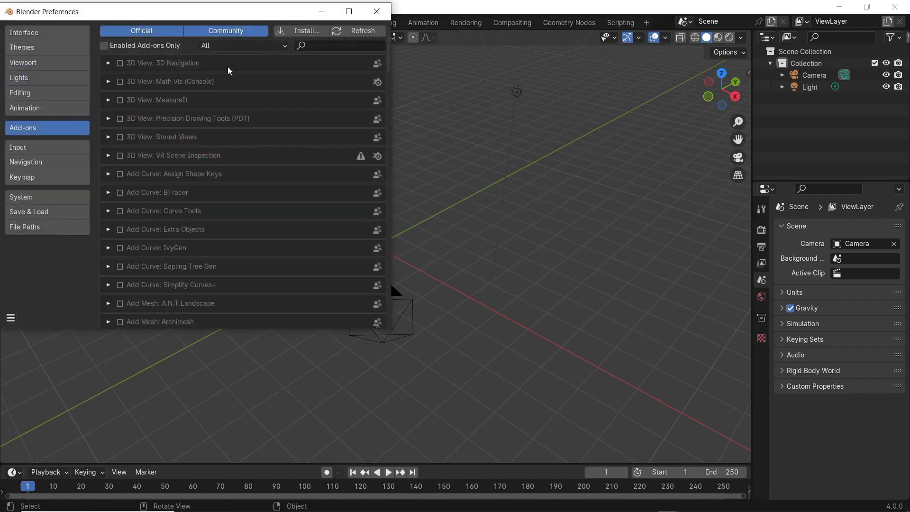
{"action": "left_click", "coordinate": [325, 43]}
{"action": "type", "text": "IMA"}
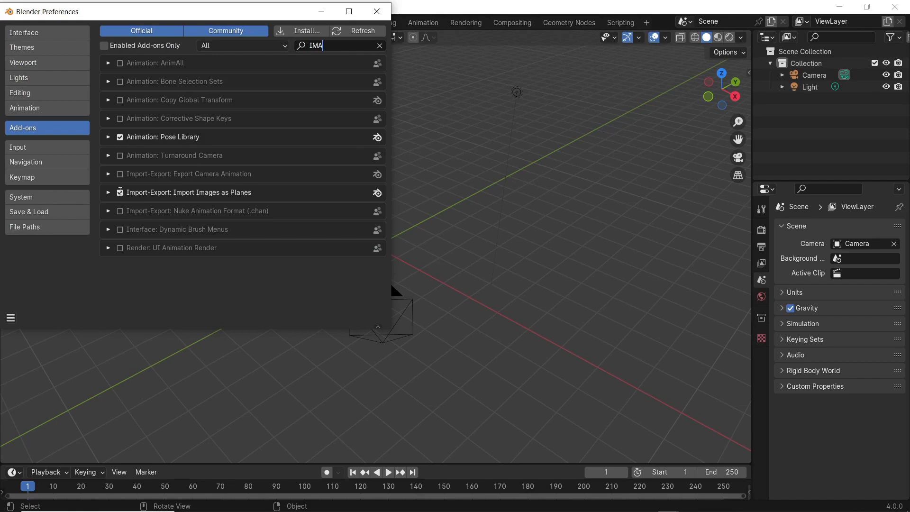
- Filter the add-ons by "RIGI" to check the Rigify add-on, and close the preferences
{"action": "left_click_drag", "start_coordinate": [326, 47], "coordinate": [308, 46]}
{"action": "key", "text": "Delete"}
{"action": "key", "text": "Delete"}
{"action": "key", "text": "Delete"}
{"action": "type", "text": "RIGI"}
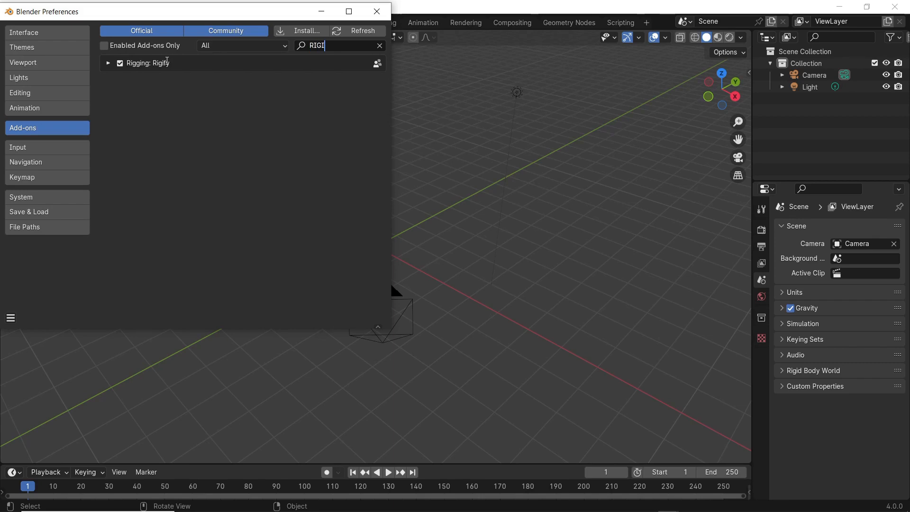
{"action": "left_click", "coordinate": [372, 14]}
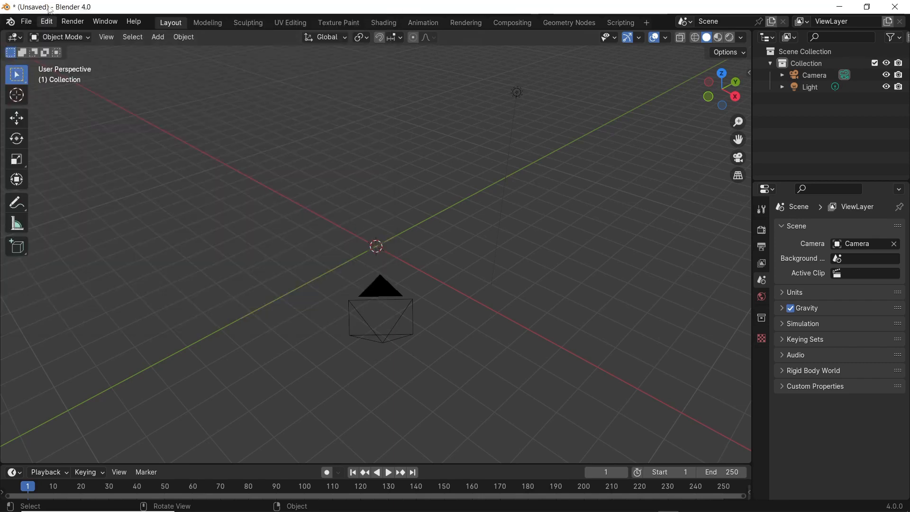
- Import all the PNG body parts in the f warrior folder as image planes with the Shadeless material type
{"action": "left_click", "coordinate": [27, 21]}
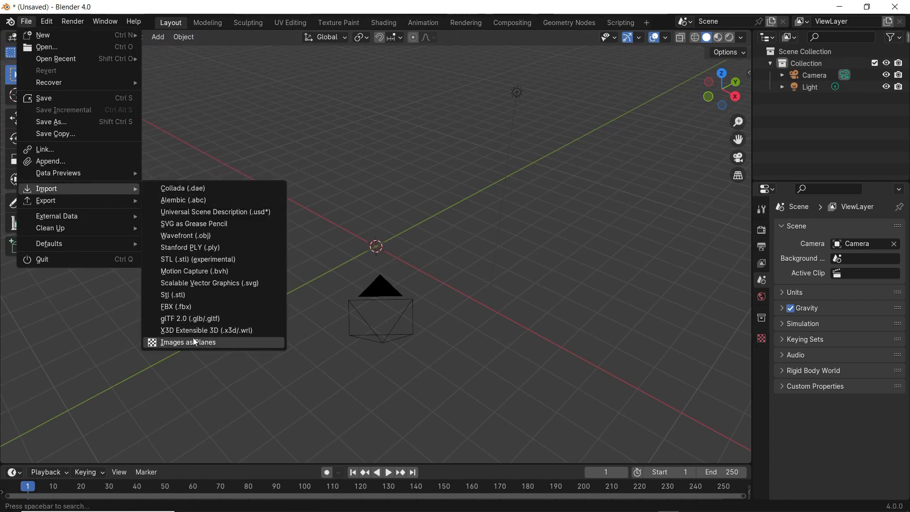
{"action": "left_click", "coordinate": [194, 341]}
{"action": "double_click", "coordinate": [328, 158]}
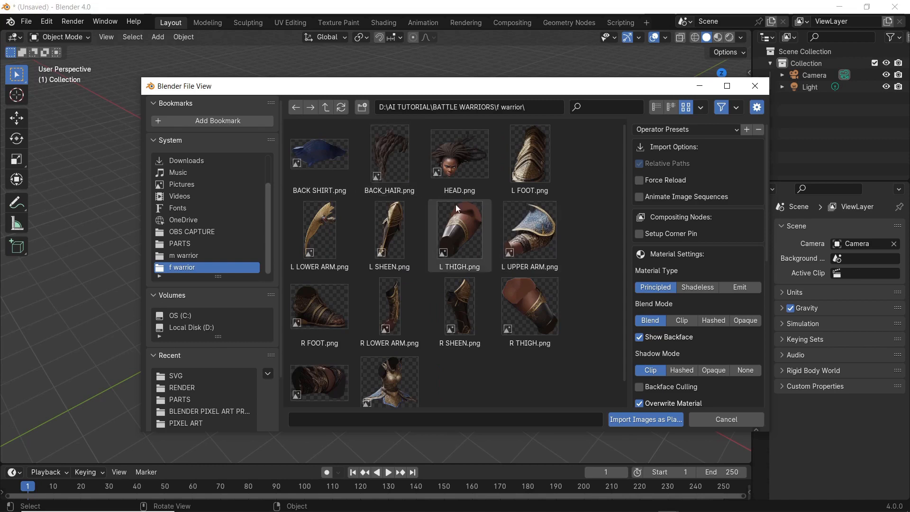
{"action": "left_click", "coordinate": [326, 107]}
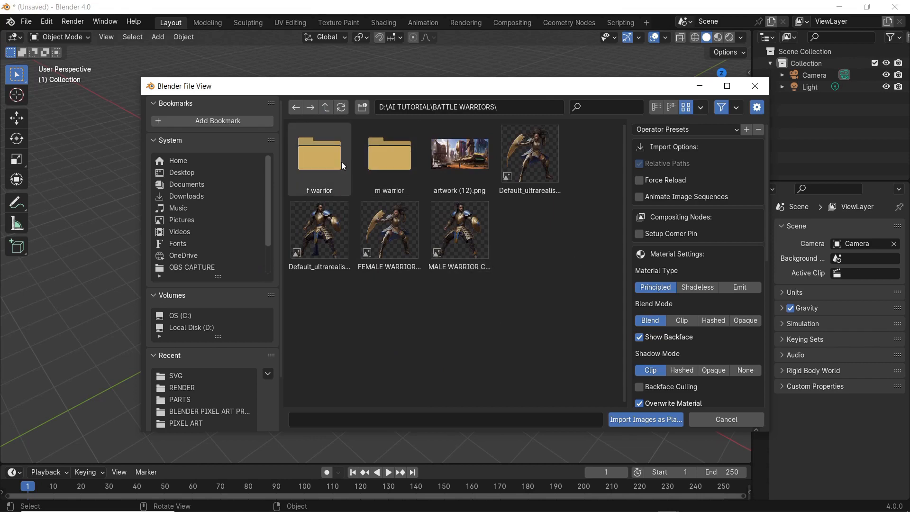
{"action": "double_click", "coordinate": [327, 157]}
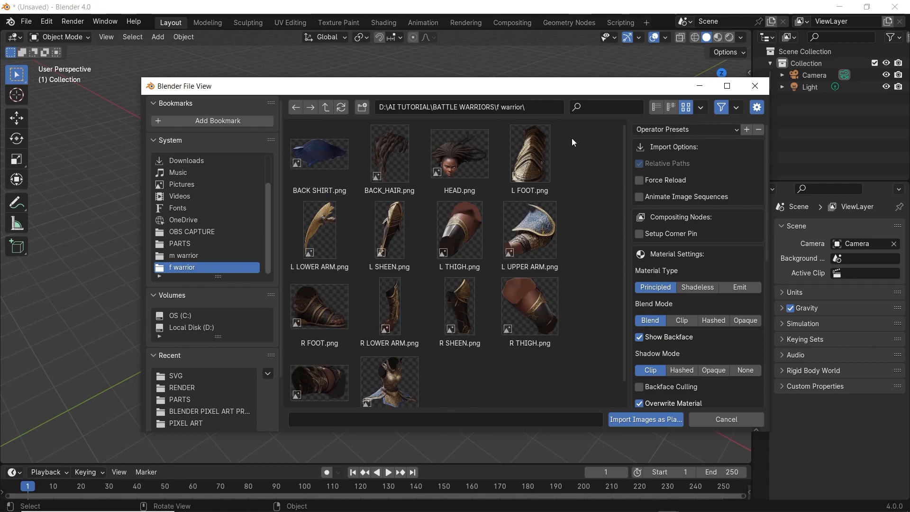
{"action": "left_click_drag", "start_coordinate": [572, 138], "coordinate": [307, 412]}
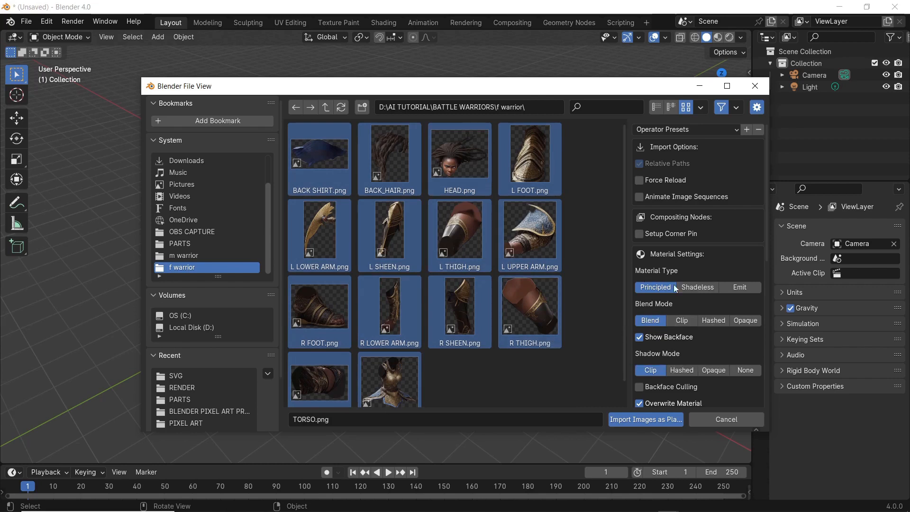
{"action": "left_click", "coordinate": [692, 290]}
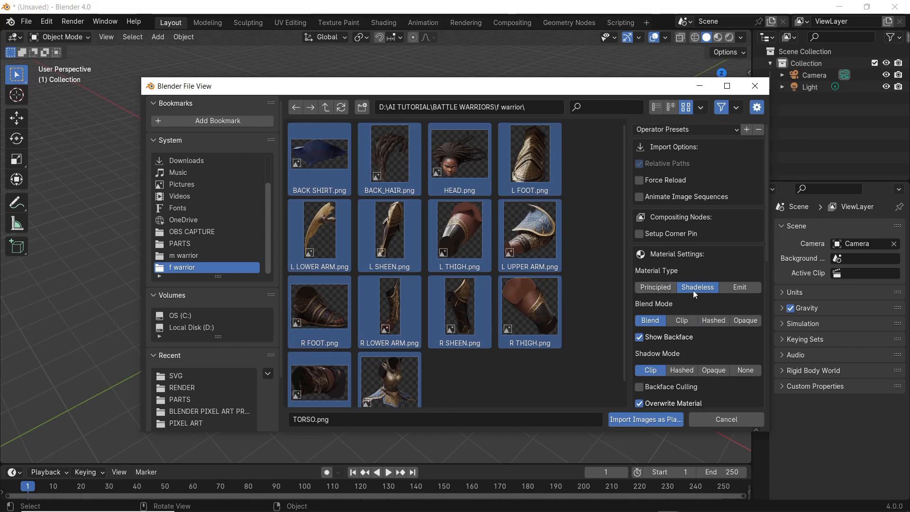
{"action": "left_click", "coordinate": [648, 420]}
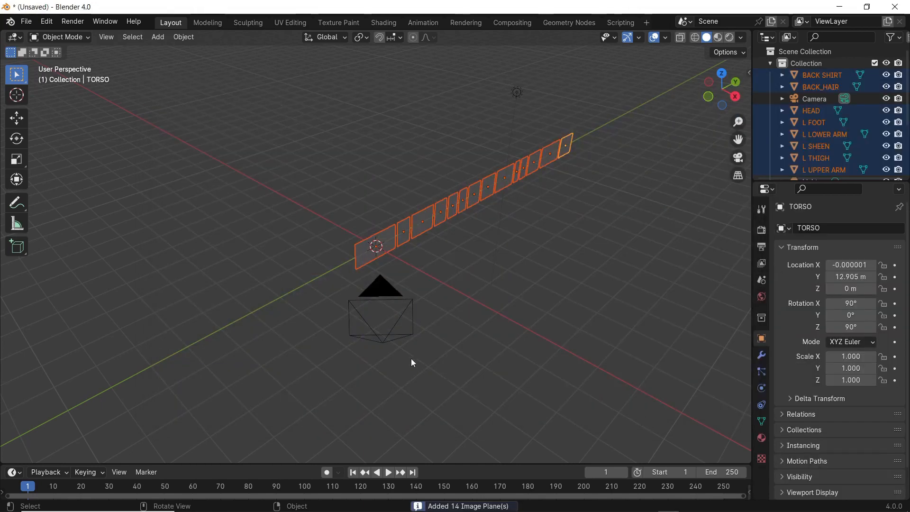
- Display the imported image planes in Material Preview shading so their textures show in the viewport
{"action": "middle_click_drag", "start_coordinate": [349, 270], "coordinate": [443, 250]}
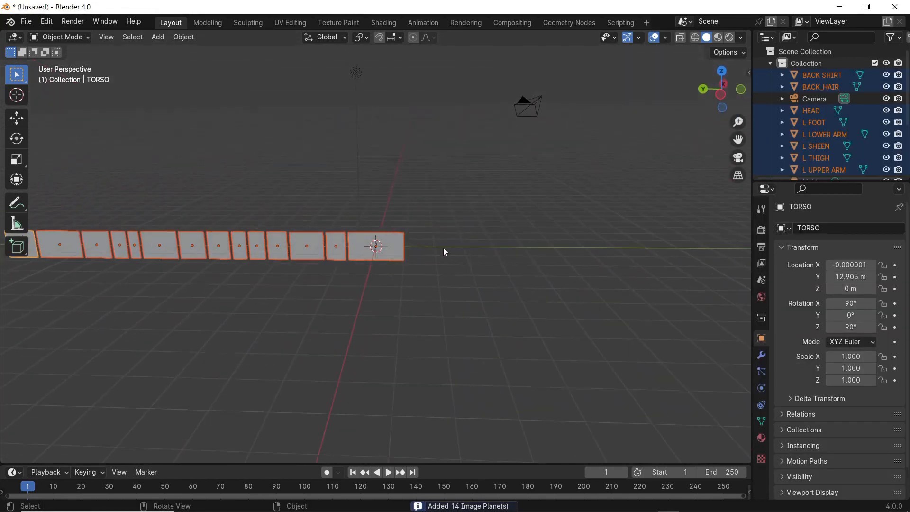
{"action": "left_click_drag", "start_coordinate": [738, 140], "coordinate": [636, 199]}
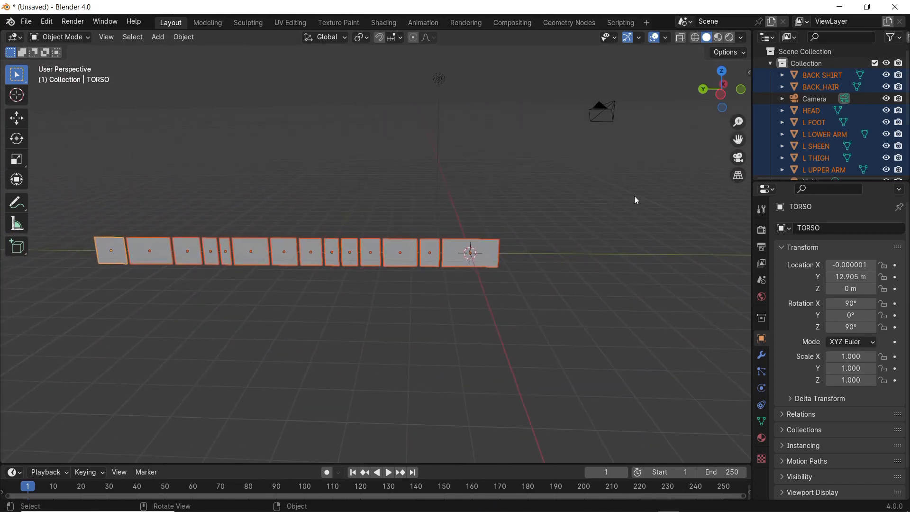
{"action": "scroll", "coordinate": [409, 247], "scroll_direction": "up", "scroll_amount": 2}
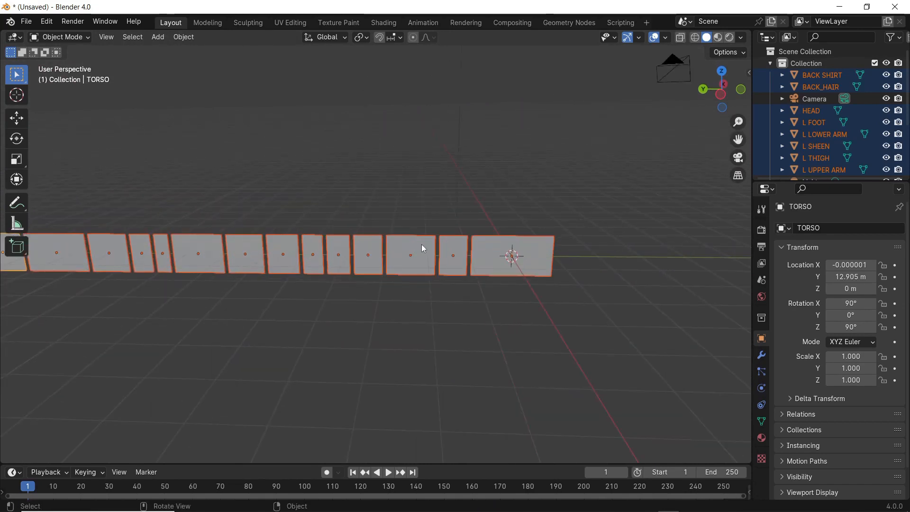
{"action": "scroll", "coordinate": [477, 221], "scroll_direction": "down", "scroll_amount": 1}
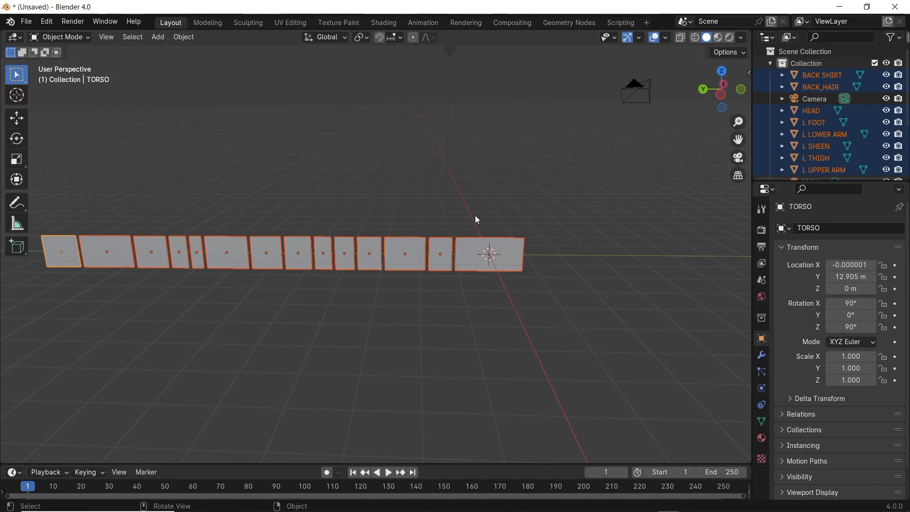
{"action": "middle_click_drag", "start_coordinate": [475, 215], "coordinate": [463, 202]}
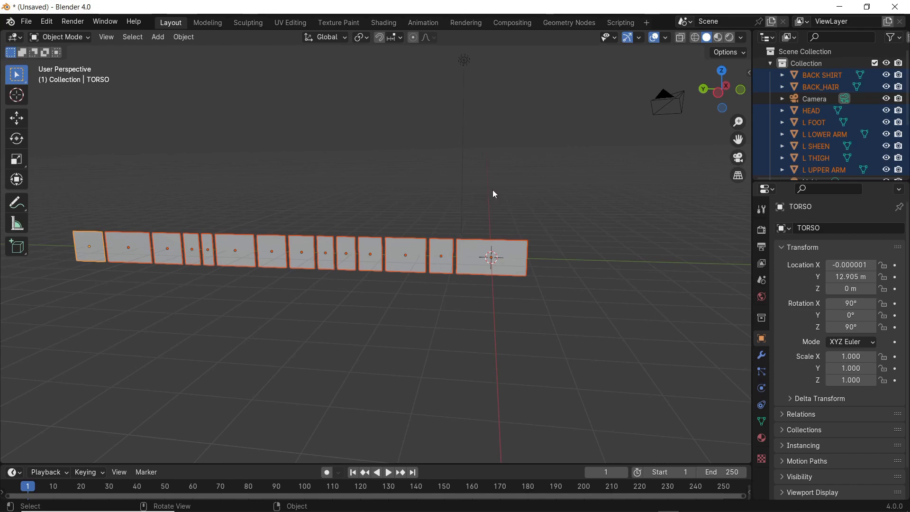
{"action": "left_click", "coordinate": [719, 40]}
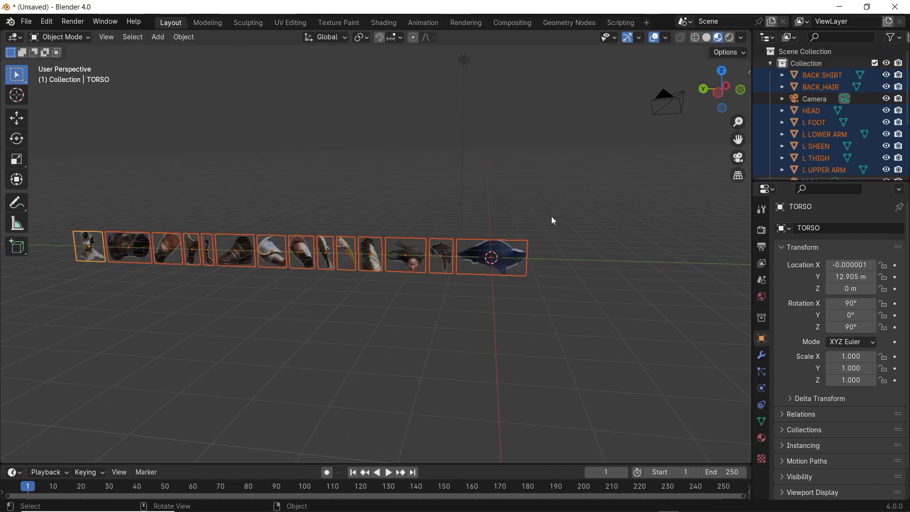
{"action": "middle_click_drag", "start_coordinate": [551, 216], "coordinate": [472, 214]}
{"action": "middle_click_drag", "start_coordinate": [546, 211], "coordinate": [508, 287]}
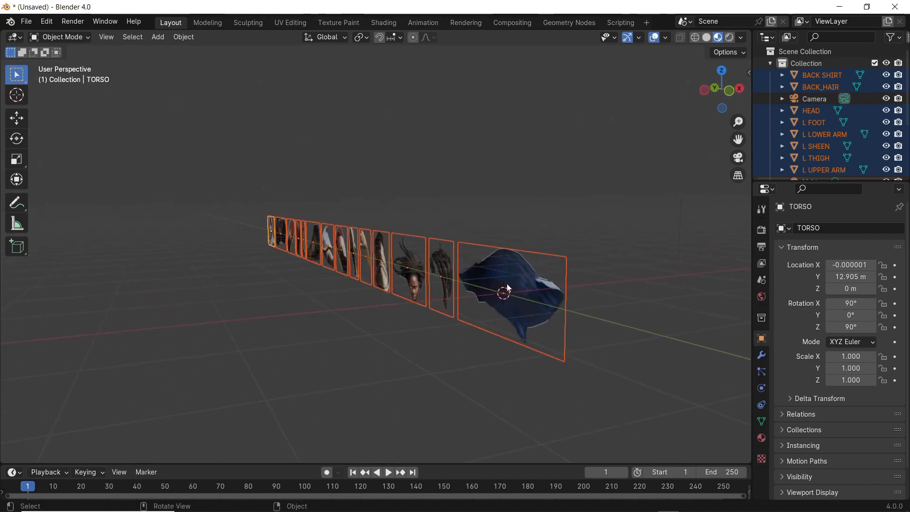
- Set the BACK SHIRT plane's Z rotation to 0°
{"action": "left_click", "coordinate": [512, 277]}
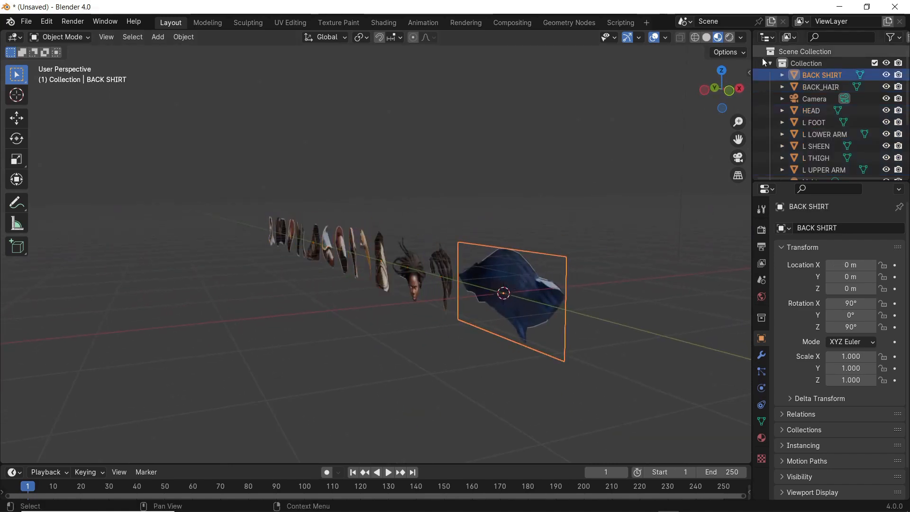
{"action": "left_click", "coordinate": [749, 73]}
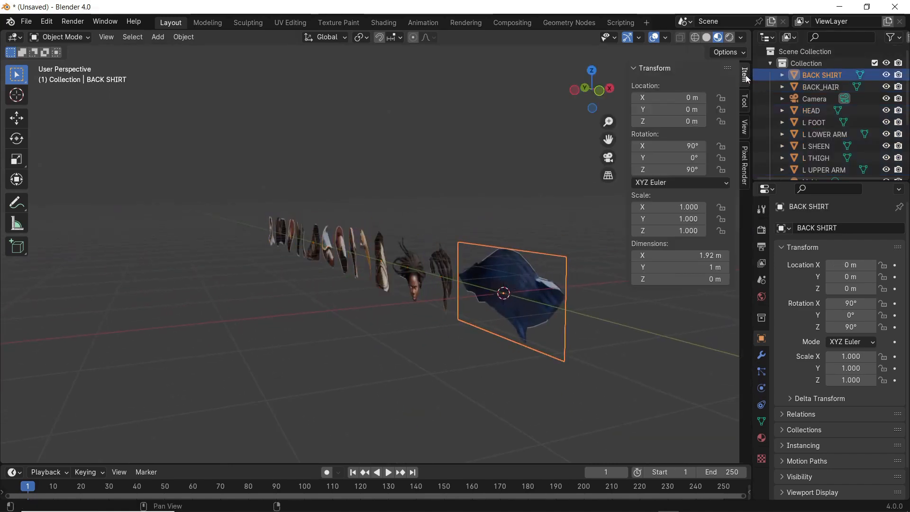
{"action": "left_click", "coordinate": [683, 170]}
{"action": "type", "text": "0"}
{"action": "key", "text": "Return"}
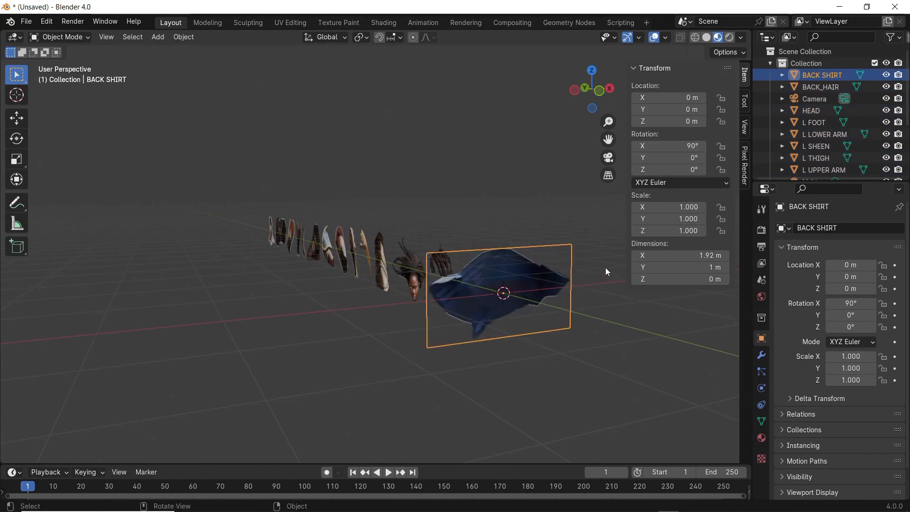
{"action": "middle_click_drag", "start_coordinate": [576, 218], "coordinate": [536, 184]}
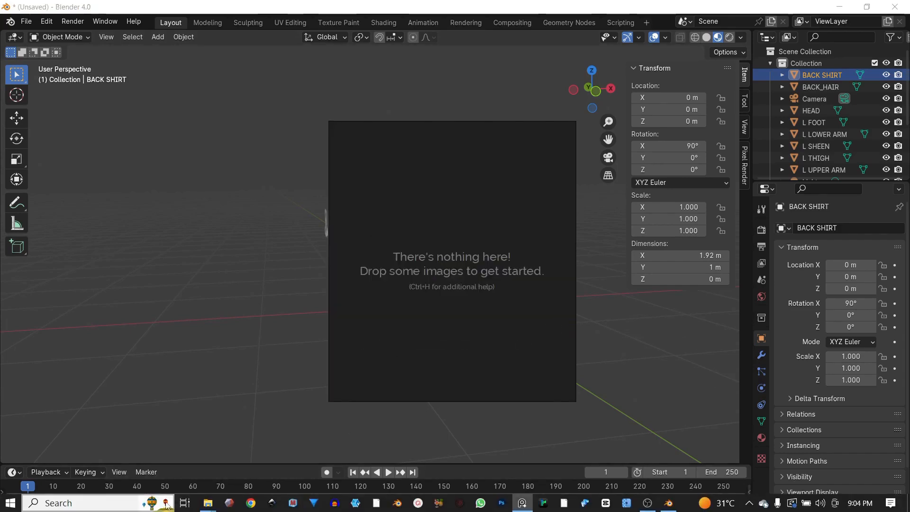
- Paste the full female warrior picture into the floating reference viewer and place the viewer beside the image planes
{"action": "mouse_move", "coordinate": [209, 504]}
{"action": "key", "text": "ctrl+v"}
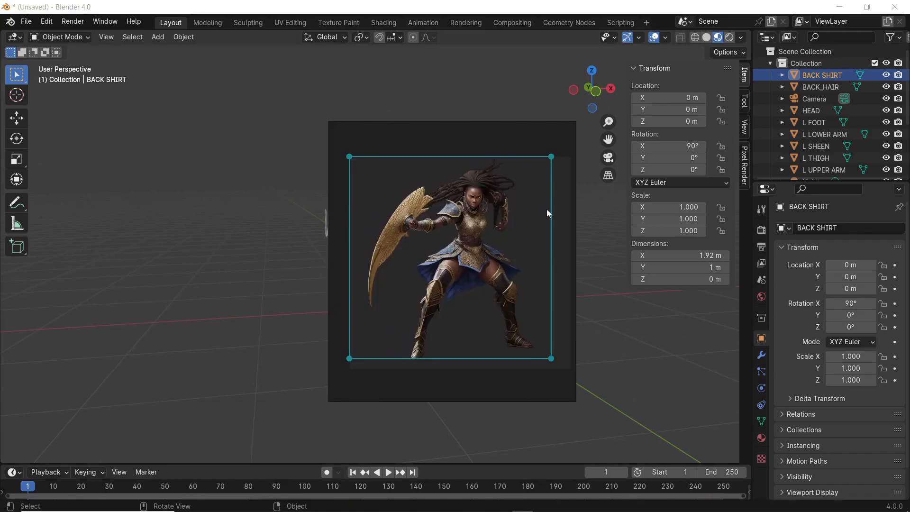
{"action": "left_click_drag", "start_coordinate": [497, 144], "coordinate": [229, 172]}
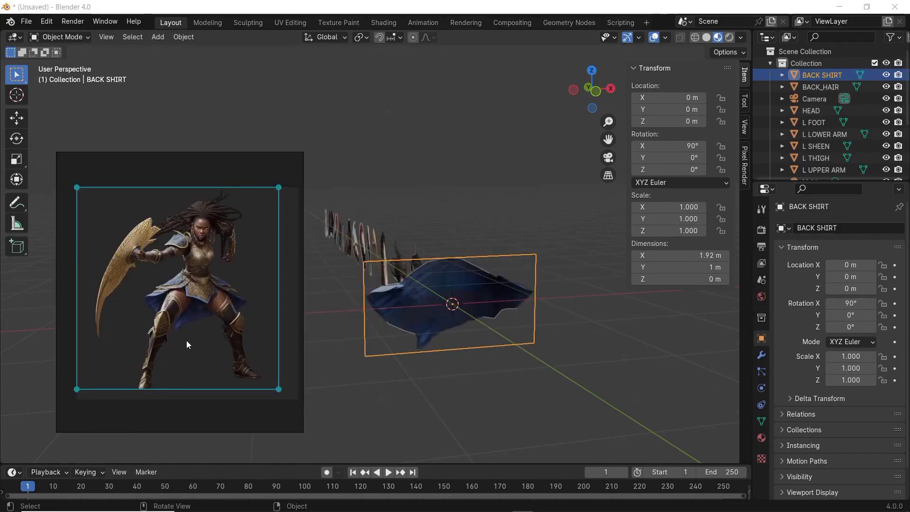
- Set the BACK_HAIR plane's Z rotation and Y location to 0
{"action": "middle_click_drag", "start_coordinate": [472, 251], "coordinate": [508, 272]}
{"action": "left_click", "coordinate": [509, 272]}
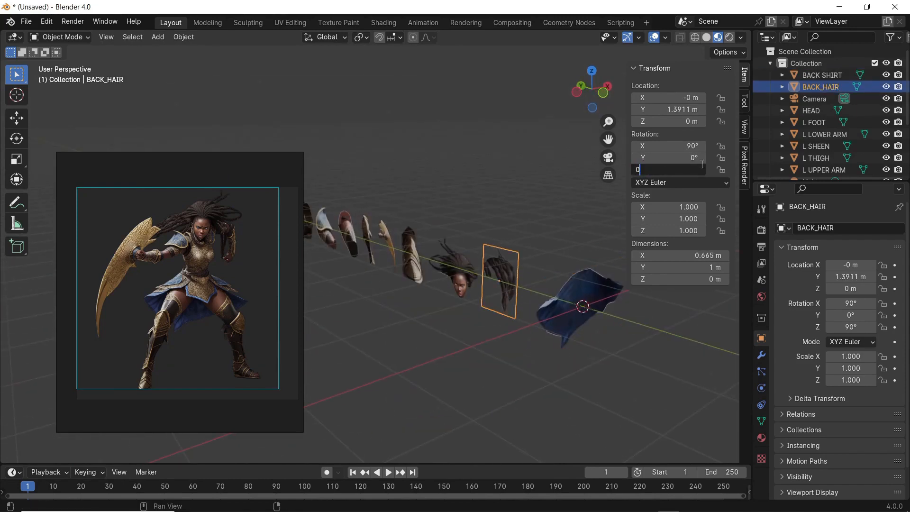
{"action": "key", "text": "Return"}
{"action": "left_click", "coordinate": [687, 110]}
{"action": "type", "text": "0"}
- Set the HEAD plane's Y location to 0 m
{"action": "left_click", "coordinate": [811, 111]}
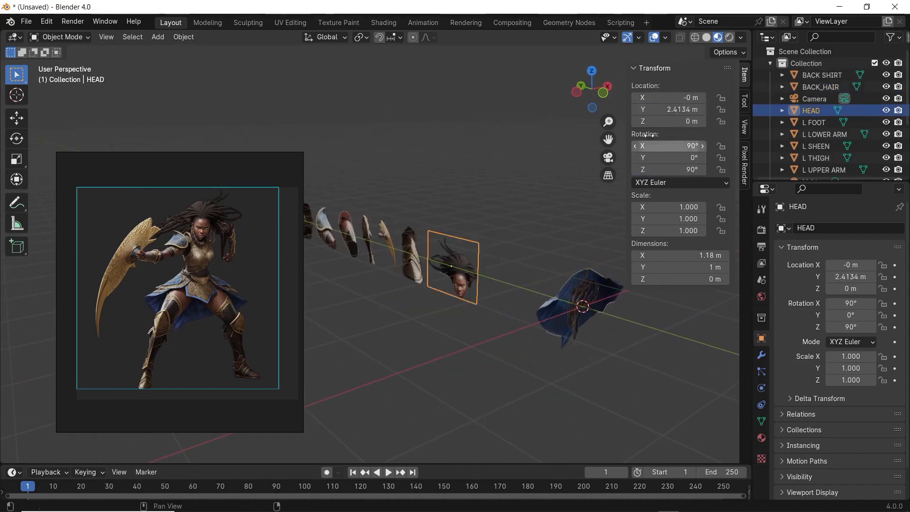
{"action": "left_click", "coordinate": [687, 109]}
{"action": "type", "text": "0"}
- Set the L FOOT plane's Y and X locations to 0 m and its Z rotation to 0°
{"action": "left_click", "coordinate": [814, 122]}
{"action": "left_click", "coordinate": [688, 108]}
{"action": "type", "text": "0"}
{"action": "left_click", "coordinate": [688, 98]}
{"action": "type", "text": "0"}
{"action": "left_click", "coordinate": [690, 169]}
{"action": "type", "text": "0"}
- Set the Y location of the L LOWER ARM and L SHEEN planes to 0 m
{"action": "left_click", "coordinate": [825, 134]}
{"action": "left_click", "coordinate": [694, 110]}
{"action": "type", "text": "0"}
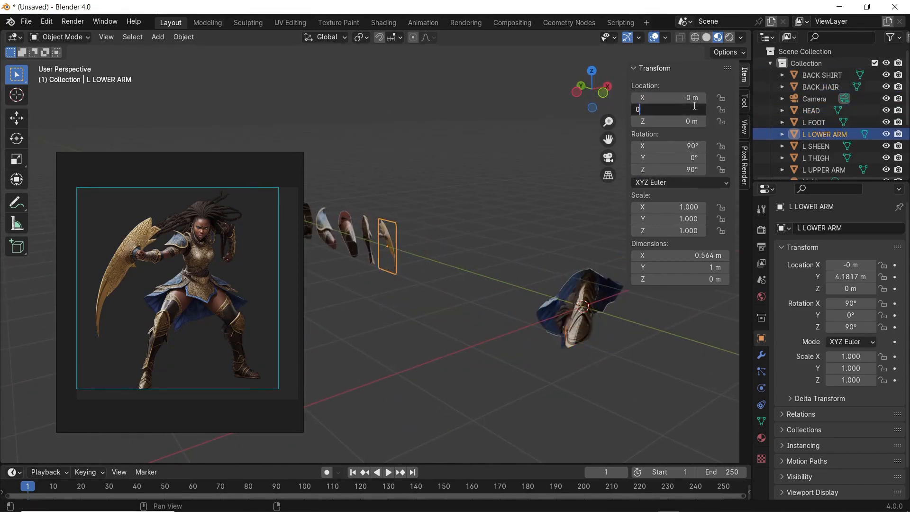
{"action": "left_click", "coordinate": [683, 110]}
{"action": "type", "text": "0"}
- Set the L THIGH plane's Y location and Z rotation to 0
{"action": "left_click", "coordinate": [816, 158]}
{"action": "left_click", "coordinate": [687, 110]}
{"action": "type", "text": "0"}
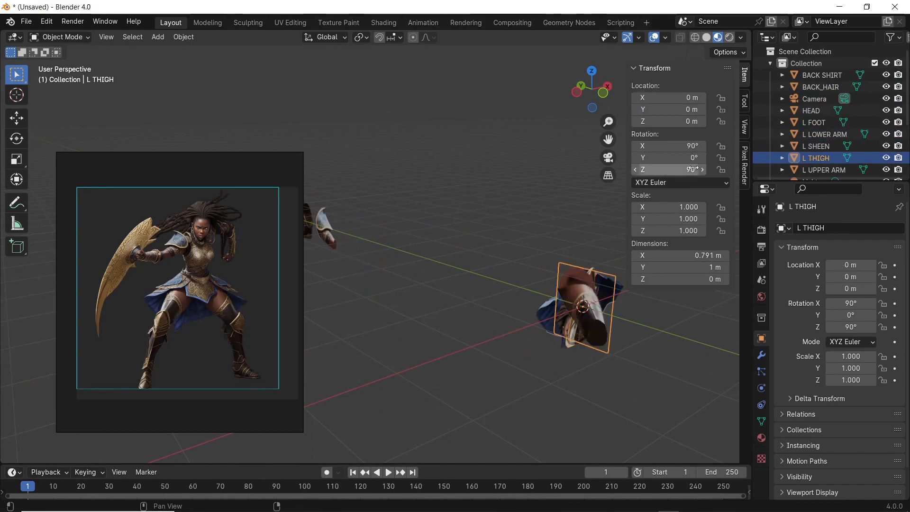
{"action": "left_click", "coordinate": [697, 169]}
- Set the Y location of the L UPPER ARM and R FOOT planes to 0 m
{"action": "left_click", "coordinate": [824, 170]}
{"action": "left_click", "coordinate": [694, 114]}
{"action": "type", "text": "0"}
{"action": "key", "text": "Return"}
{"action": "left_click", "coordinate": [411, 255]}
{"action": "left_click", "coordinate": [697, 110]}
{"action": "type", "text": "0"}
{"action": "key", "text": "Return"}
- Set the Y location of the R LOWER ARM and R SHEEN planes to 0 m
{"action": "left_click", "coordinate": [394, 248]}
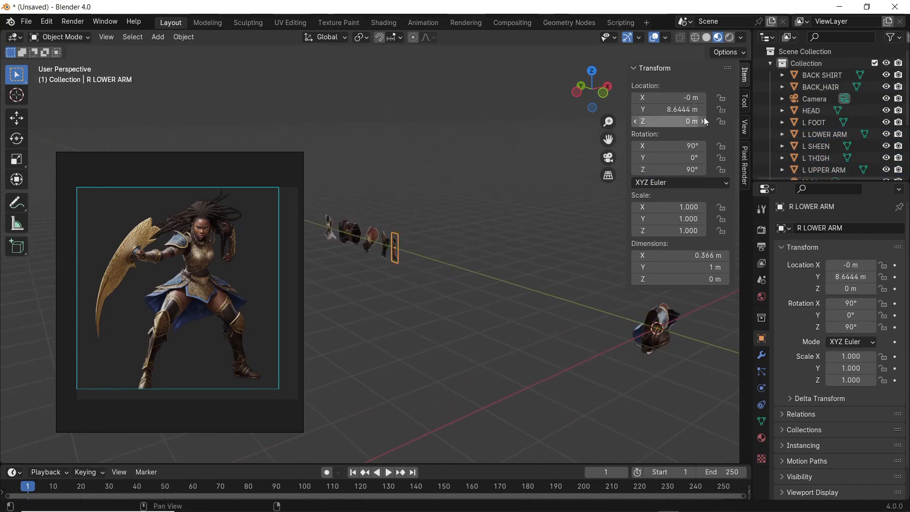
{"action": "left_click", "coordinate": [697, 110]}
{"action": "left_click", "coordinate": [688, 110]}
{"action": "type", "text": "0"}
{"action": "key", "text": "Return"}
- Set the Z rotation and Y location of the R THIGH and TORSO planes to 0
{"action": "left_click", "coordinate": [370, 244]}
{"action": "left_click", "coordinate": [687, 169]}
{"action": "type", "text": "0"}
{"action": "left_click", "coordinate": [693, 110]}
{"action": "type", "text": "0"}
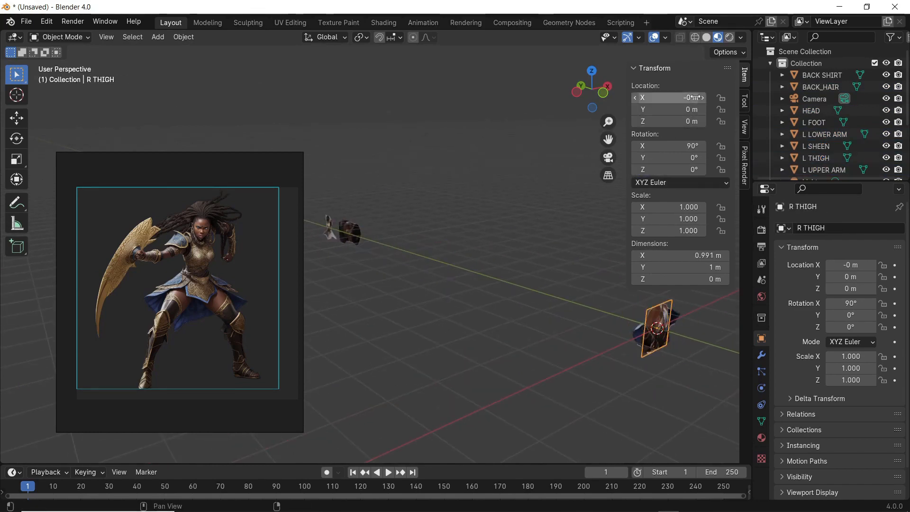
{"action": "key", "text": "Return"}
{"action": "left_click", "coordinate": [329, 228]}
{"action": "key", "text": "BackSpace"}
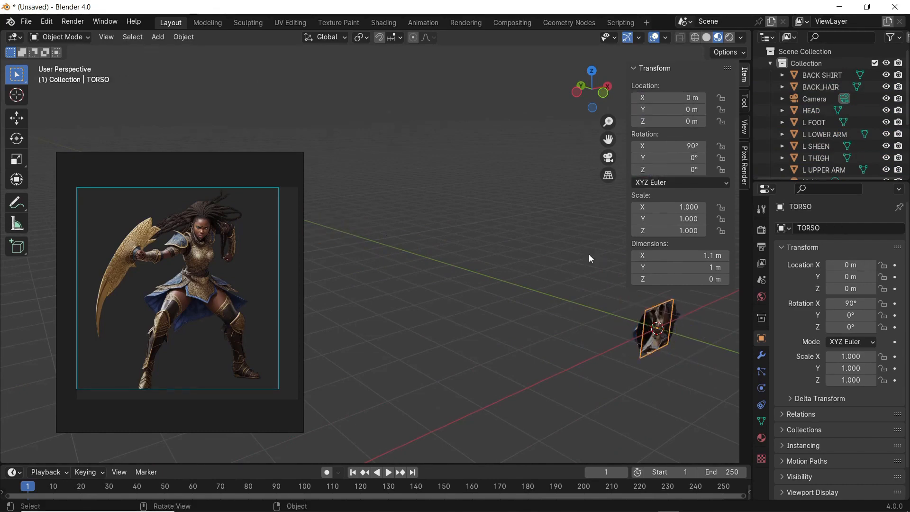
- Raise the TORSO plane to about 1.19 m in Z and scale it to 1.341
{"action": "middle_click_drag", "start_coordinate": [589, 258], "coordinate": [536, 239]}
{"action": "left_click", "coordinate": [538, 313]}
{"action": "left_click", "coordinate": [16, 118]}
{"action": "left_click", "coordinate": [539, 308]}
{"action": "left_click_drag", "start_coordinate": [530, 278], "coordinate": [529, 186]}
{"action": "middle_click_drag", "start_coordinate": [616, 181], "coordinate": [532, 192], "text": "shift"}
{"action": "key", "text": "s"}
{"action": "left_click", "coordinate": [572, 176]}
- Move the R UPPER ARM plane up to the torso's shoulder, at about X 0.39 m and Z 1.58 m, and scale it to 0.277
{"action": "middle_click_drag", "start_coordinate": [437, 358], "coordinate": [442, 357]}
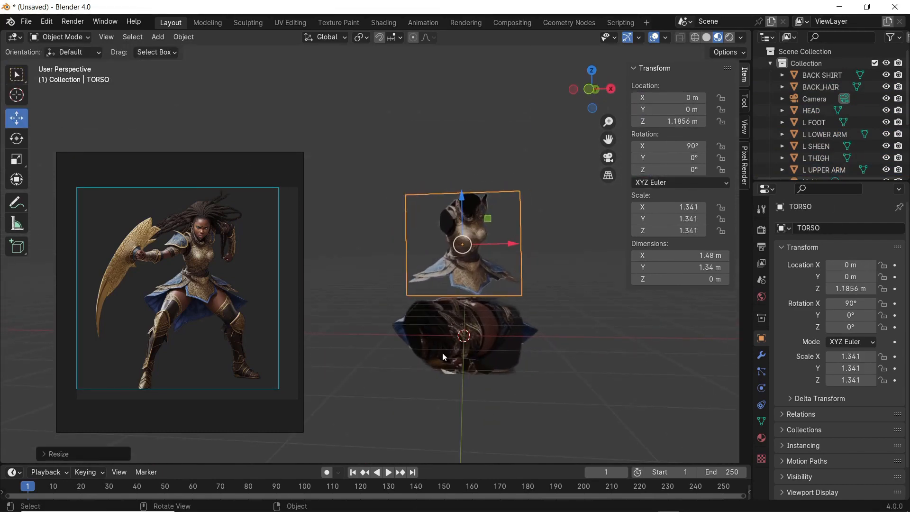
{"action": "left_click", "coordinate": [443, 356]}
{"action": "left_click", "coordinate": [485, 322]}
{"action": "left_click_drag", "start_coordinate": [463, 298], "coordinate": [547, 204]}
{"action": "key", "text": "s"}
{"action": "left_click", "coordinate": [498, 225]}
{"action": "left_click_drag", "start_coordinate": [463, 242], "coordinate": [503, 214]}
{"action": "scroll", "coordinate": [514, 203], "scroll_direction": "up", "scroll_amount": 5}
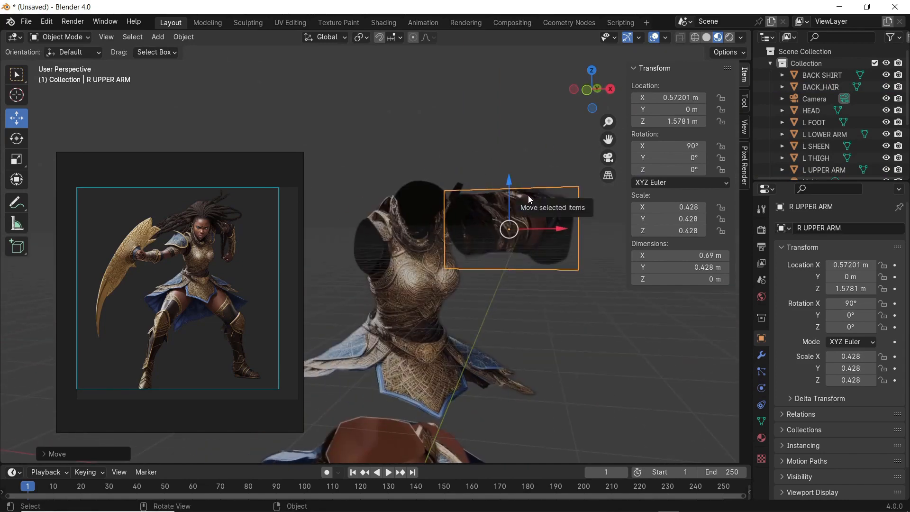
{"action": "key", "text": "s"}
{"action": "left_click", "coordinate": [528, 206]}
{"action": "left_click_drag", "start_coordinate": [556, 228], "coordinate": [522, 227]}
- Set the R UPPER ARM plane's Y location to 0.1 m to place it behind the torso
{"action": "left_click", "coordinate": [688, 110]}
{"action": "left_click_drag", "start_coordinate": [679, 110], "coordinate": [700, 109]}
{"action": "left_click", "coordinate": [679, 110]}
{"action": "type", "text": "0.1"}
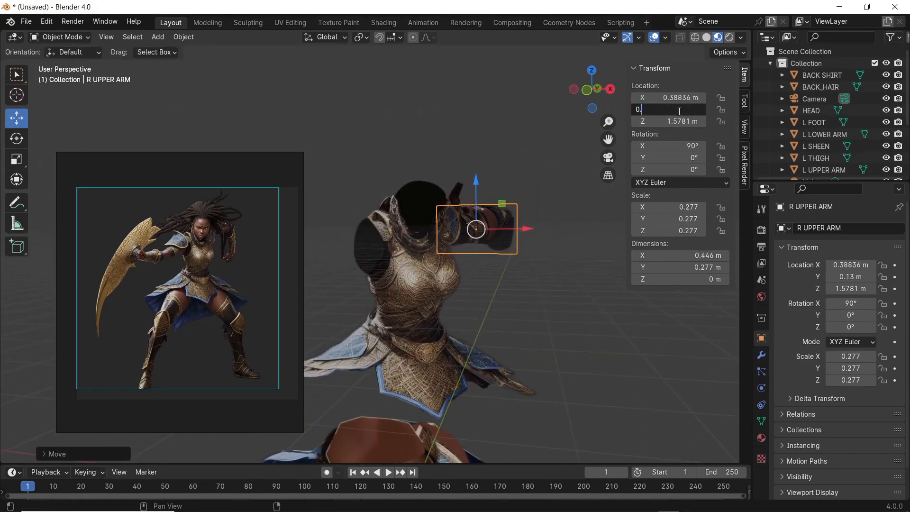
{"action": "key", "text": "Return"}
{"action": "left_click_drag", "start_coordinate": [638, 111], "coordinate": [656, 111]}
{"action": "left_click", "coordinate": [636, 110]}
- Fit the L UPPER ARM plane to the torso's opposite shoulder, scaled down and brought in front of the torso in Y
{"action": "scroll", "coordinate": [439, 236], "scroll_direction": "down", "scroll_amount": 3}
{"action": "middle_click_drag", "start_coordinate": [439, 235], "coordinate": [465, 166], "text": "shift"}
{"action": "left_click", "coordinate": [437, 366]}
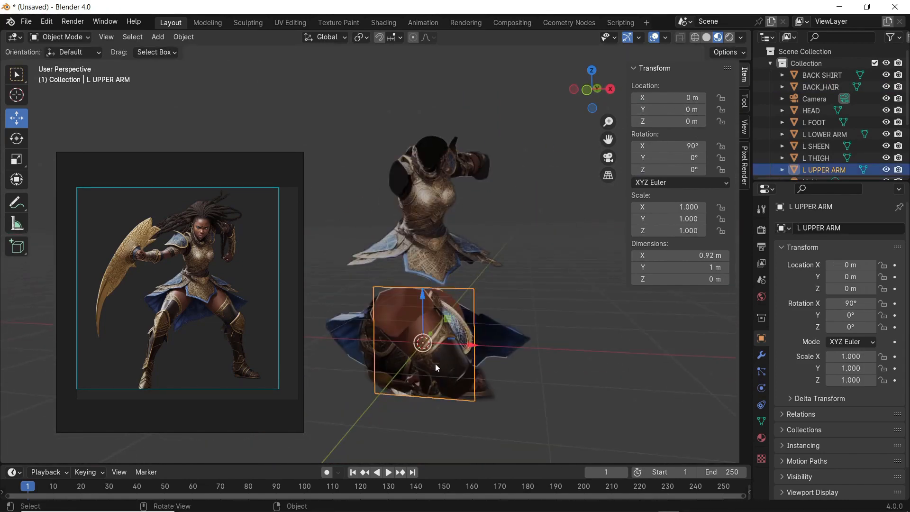
{"action": "left_click_drag", "start_coordinate": [426, 313], "coordinate": [425, 239]}
{"action": "key", "text": "s"}
{"action": "left_click_drag", "start_coordinate": [448, 245], "coordinate": [380, 183]}
{"action": "left_click", "coordinate": [342, 182]}
{"action": "left_click_drag", "start_coordinate": [683, 109], "coordinate": [662, 109]}
{"action": "left_click_drag", "start_coordinate": [426, 183], "coordinate": [431, 183]}
- Move the R THIGH plane beneath the torso's skirt and scale it down to match the body
{"action": "left_click", "coordinate": [427, 313]}
{"action": "left_click_drag", "start_coordinate": [426, 299], "coordinate": [491, 251]}
{"action": "key", "text": "KP_1"}
{"action": "scroll", "coordinate": [483, 245], "scroll_direction": "up", "scroll_amount": 6}
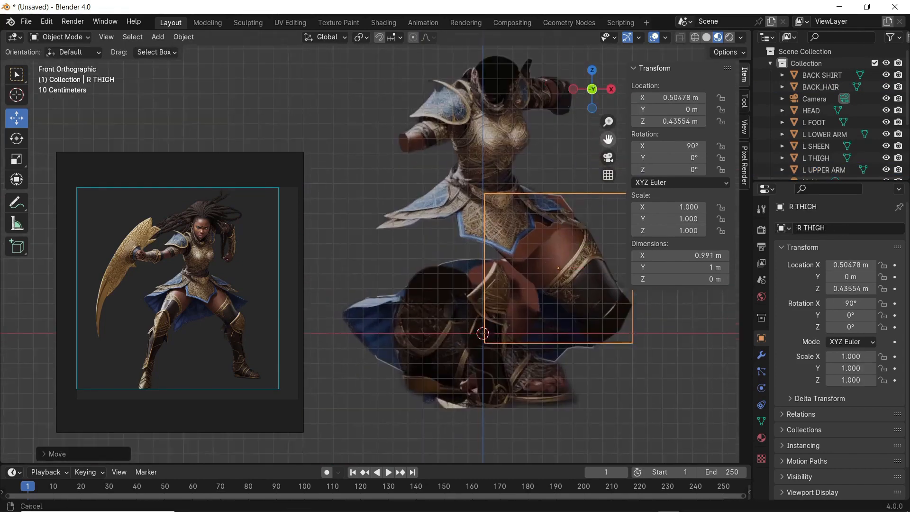
{"action": "left_click_drag", "start_coordinate": [608, 139], "coordinate": [568, 139]}
{"action": "left_click_drag", "start_coordinate": [564, 267], "coordinate": [539, 266]}
{"action": "key", "text": "s"}
{"action": "left_click", "coordinate": [547, 189]}
- Place the HEAD plane above the torso's neck, adjust its Y depth, and scale it down to fit
{"action": "left_click", "coordinate": [499, 389]}
{"action": "left_click_drag", "start_coordinate": [440, 290], "coordinate": [440, 5]}
{"action": "middle_click_drag", "start_coordinate": [526, 236], "coordinate": [526, 322], "text": "shift"}
{"action": "left_click_drag", "start_coordinate": [492, 129], "coordinate": [530, 128]}
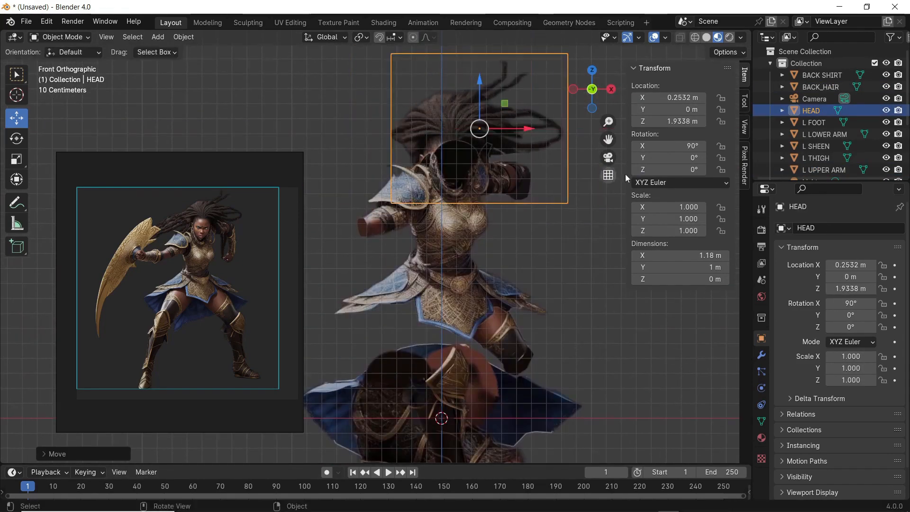
{"action": "left_click_drag", "start_coordinate": [668, 110], "coordinate": [662, 110]}
{"action": "key", "text": "s"}
{"action": "left_click", "coordinate": [470, 313]}
- Raise the BACK_HAIR plane to the head and scale it to fit
{"action": "scroll", "coordinate": [469, 313], "scroll_direction": "down", "scroll_amount": 2}
{"action": "left_click", "coordinate": [422, 360]}
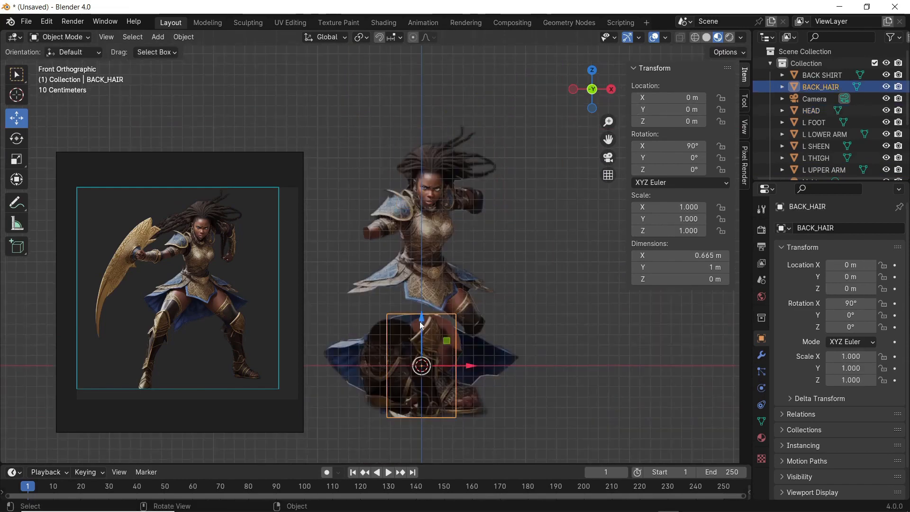
{"action": "left_click_drag", "start_coordinate": [420, 317], "coordinate": [420, 146]}
{"action": "scroll", "coordinate": [421, 146], "scroll_direction": "up", "scroll_amount": 3}
{"action": "key", "text": "s"}
{"action": "left_click", "coordinate": [474, 399]}
- Raise the L LOWER ARM plane from the origin, move it out beside the torso near the upper arm, and start scaling it
{"action": "left_click_drag", "start_coordinate": [491, 418], "coordinate": [469, 418]}
{"action": "left_click", "coordinate": [451, 399]}
{"action": "left_click_drag", "start_coordinate": [442, 368], "coordinate": [442, 211]}
{"action": "left_click_drag", "start_coordinate": [491, 262], "coordinate": [366, 262]}
{"action": "middle_click_drag", "start_coordinate": [380, 266], "coordinate": [411, 254], "text": "shift"}
{"action": "key", "text": "s"}
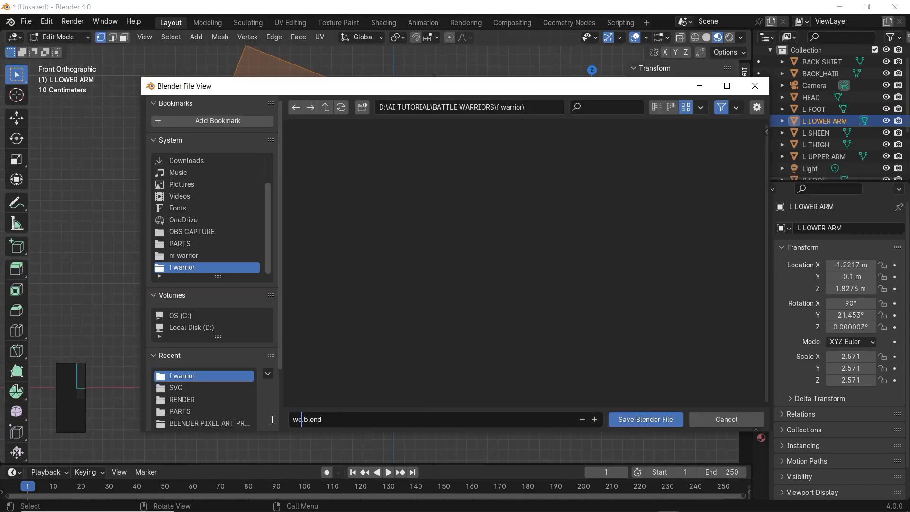
- Save the project as warrior.blend in the f warrior folder
{"action": "left_click", "coordinate": [654, 415]}
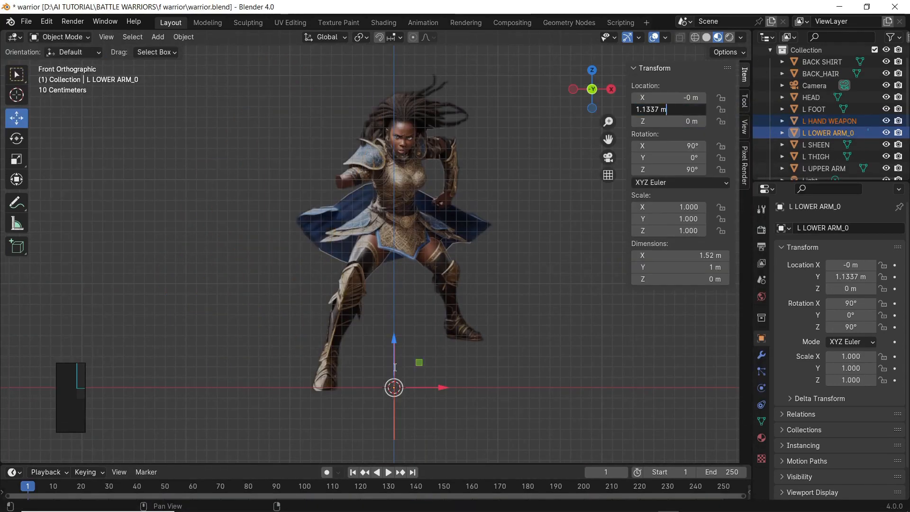
- Set the Y location of the L LOWER ARM_0 plane to 0
{"action": "middle_click_drag", "start_coordinate": [380, 237], "coordinate": [441, 306]}
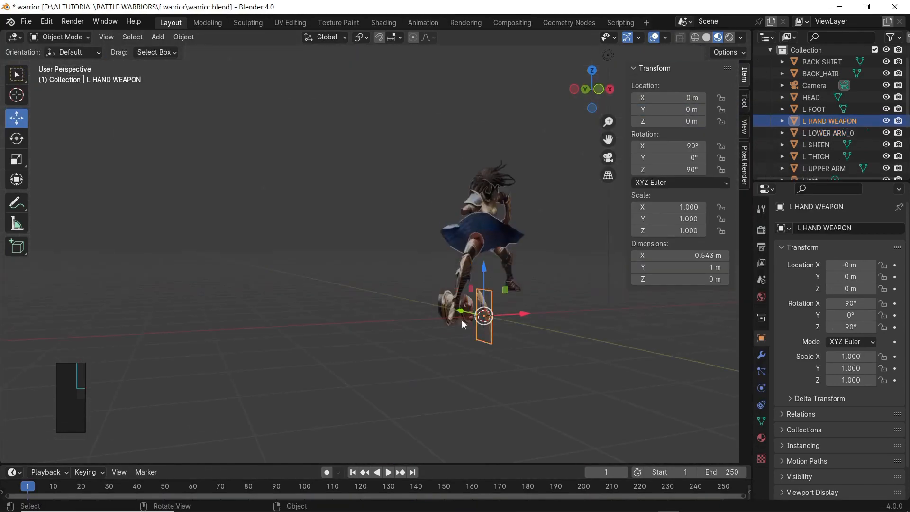
{"action": "left_click", "coordinate": [440, 306]}
{"action": "left_click", "coordinate": [668, 110]}
{"action": "type", "text": "0"}
{"action": "key", "text": "Return"}
- Fit the L LOWER ARM_0 plane to the end of the left upper arm, at about X -0.71 m and Z 1.97 m, scaled to 0.256
{"action": "middle_click_drag", "start_coordinate": [536, 250], "coordinate": [484, 250]}
{"action": "scroll", "coordinate": [484, 250], "scroll_direction": "up", "scroll_amount": 4}
{"action": "left_click_drag", "start_coordinate": [403, 356], "coordinate": [375, 226]}
{"action": "left_click", "coordinate": [592, 90]}
{"action": "scroll", "coordinate": [346, 211], "scroll_direction": "up", "scroll_amount": 7}
{"action": "key", "text": "s"}
{"action": "left_click", "coordinate": [303, 118]}
{"action": "left_click_drag", "start_coordinate": [265, 72], "coordinate": [264, 65]}
{"action": "left_click_drag", "start_coordinate": [314, 114], "coordinate": [311, 114]}
- Set the L LOWER ARM_0 plane's Y location to about -0.07 m and nudge its height
{"action": "mouse_move", "coordinate": [669, 109]}
{"action": "left_mouse_down"}
{"action": "mouse_move", "coordinate": [740, 109]}
{"action": "mouse_move", "coordinate": [666, 109]}
{"action": "left_mouse_up"}
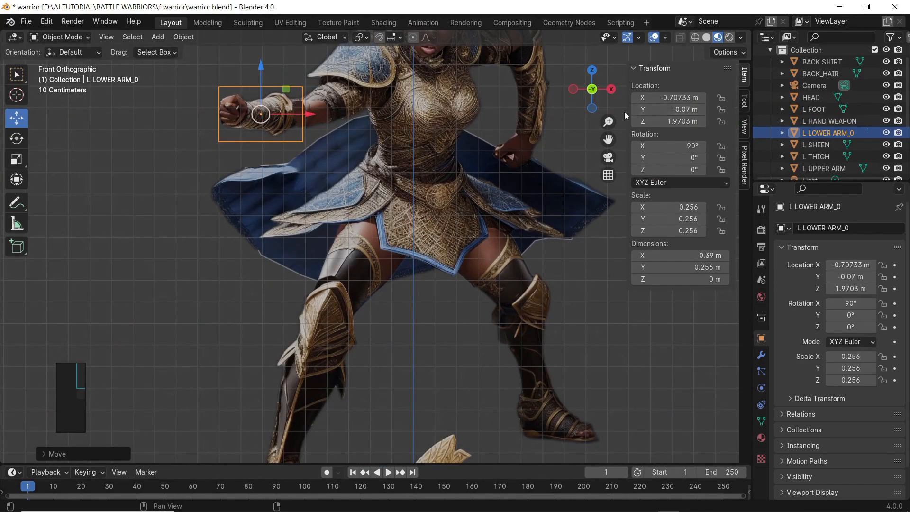
{"action": "left_click", "coordinate": [636, 110]}
{"action": "left_click_drag", "start_coordinate": [261, 67], "coordinate": [260, 69]}
{"action": "scroll", "coordinate": [423, 393], "scroll_direction": "down", "scroll_amount": 2}
- Move the L HAND WEAPON plane up from the origin to the fist of the left lower arm
{"action": "left_click", "coordinate": [422, 394]}
{"action": "left_click_drag", "start_coordinate": [402, 399], "coordinate": [402, 124]}
{"action": "left_click_drag", "start_coordinate": [450, 173], "coordinate": [315, 173]}
{"action": "left_click_drag", "start_coordinate": [267, 124], "coordinate": [310, 138]}
{"action": "scroll", "coordinate": [338, 180], "scroll_direction": "down", "scroll_amount": 1}
- Rotate the L HAND WEAPON and L LOWER ARM_0 planes together, tilting the weapon to about 19.8° in Y, and raise them slightly
{"action": "left_click", "coordinate": [828, 133], "text": "ctrl"}
{"action": "left_click", "coordinate": [17, 138]}
{"action": "left_click", "coordinate": [17, 118]}
{"action": "left_click_drag", "start_coordinate": [298, 131], "coordinate": [298, 119]}
- Hide the BACK SHIRT plane in both the viewport and renders
{"action": "left_click", "coordinate": [412, 176]}
{"action": "scroll", "coordinate": [835, 142], "scroll_direction": "down", "scroll_amount": 4}
{"action": "scroll", "coordinate": [834, 147], "scroll_direction": "up", "scroll_amount": 1}
{"action": "scroll", "coordinate": [831, 152], "scroll_direction": "down", "scroll_amount": 1}
{"action": "scroll", "coordinate": [831, 149], "scroll_direction": "up", "scroll_amount": 1}
{"action": "scroll", "coordinate": [831, 147], "scroll_direction": "down", "scroll_amount": 1}
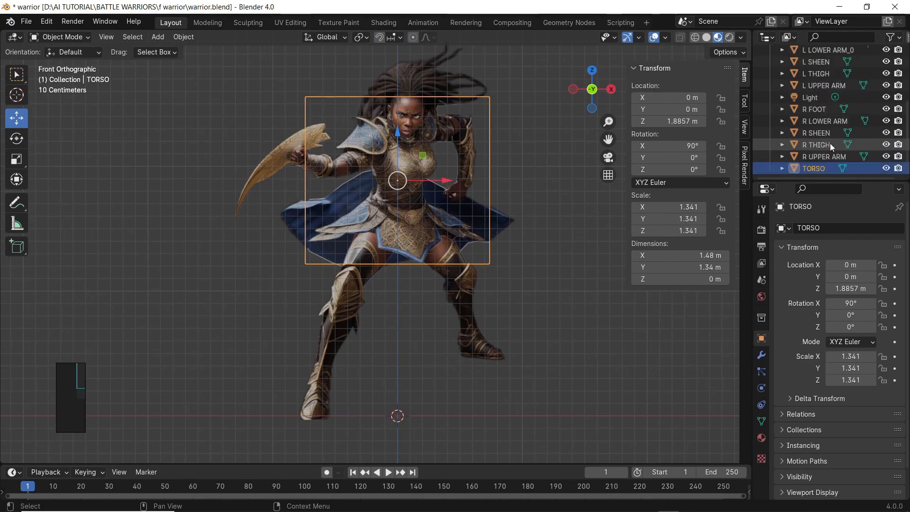
{"action": "scroll", "coordinate": [827, 120], "scroll_direction": "up", "scroll_amount": 1}
{"action": "scroll", "coordinate": [826, 107], "scroll_direction": "up", "scroll_amount": 3}
{"action": "left_click", "coordinate": [886, 86]}
{"action": "left_click", "coordinate": [886, 85]}
{"action": "left_click", "coordinate": [887, 74]}
{"action": "left_click", "coordinate": [898, 74]}
{"action": "left_click", "coordinate": [510, 157]}
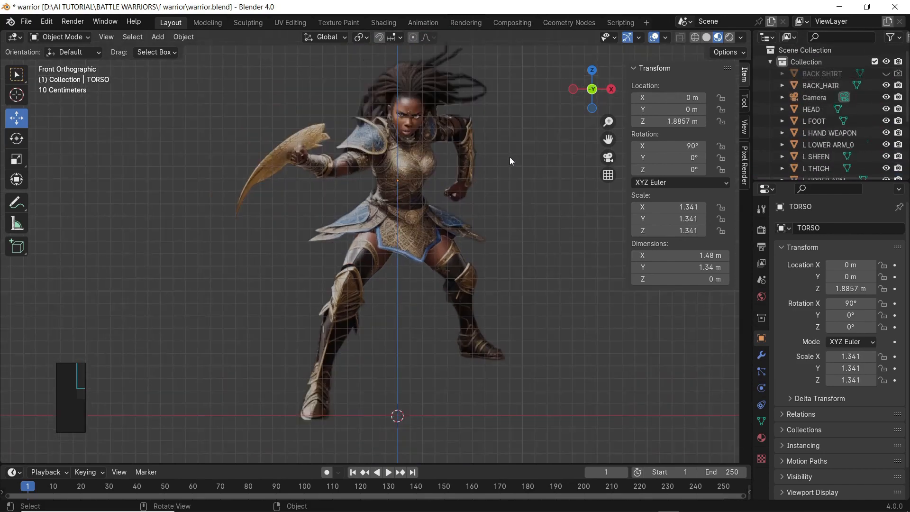
{"action": "middle_click_drag", "start_coordinate": [510, 157], "coordinate": [488, 162], "text": "shift"}
{"action": "left_click", "coordinate": [251, 158]}
{"action": "key", "text": "s"}
{"action": "right_click", "coordinate": [291, 245]}
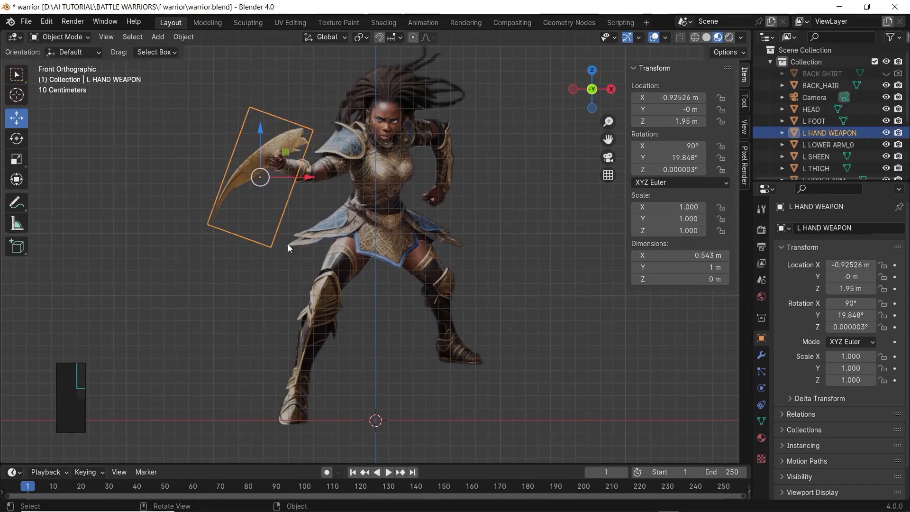
{"action": "scroll", "coordinate": [372, 216], "scroll_direction": "down", "scroll_amount": 1}
{"action": "middle_click_drag", "start_coordinate": [619, 136], "coordinate": [601, 147], "text": "shift"}
{"action": "left_click", "coordinate": [391, 236]}
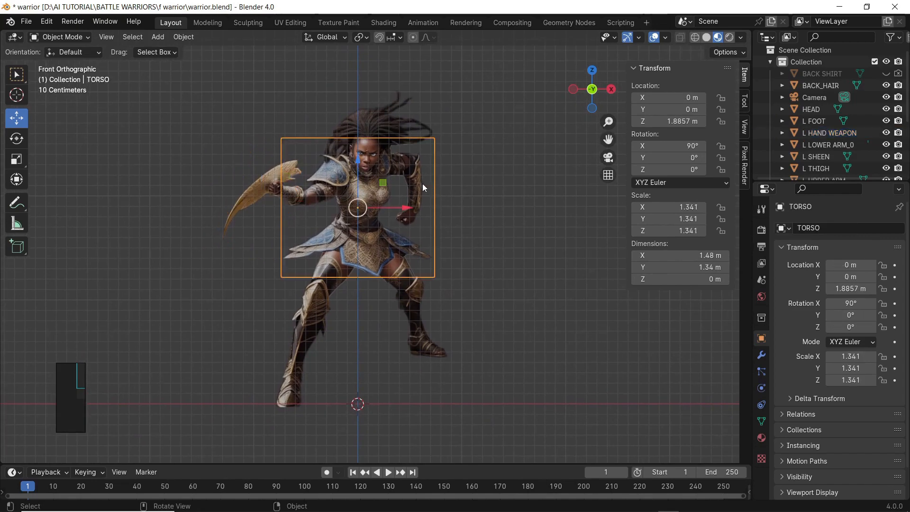
{"action": "left_click", "coordinate": [443, 184]}
{"action": "scroll", "coordinate": [443, 184], "scroll_direction": "up", "scroll_amount": 2}
{"action": "middle_click_drag", "start_coordinate": [443, 184], "coordinate": [496, 163], "text": "shift"}
{"action": "scroll", "coordinate": [503, 162], "scroll_direction": "down", "scroll_amount": 1}
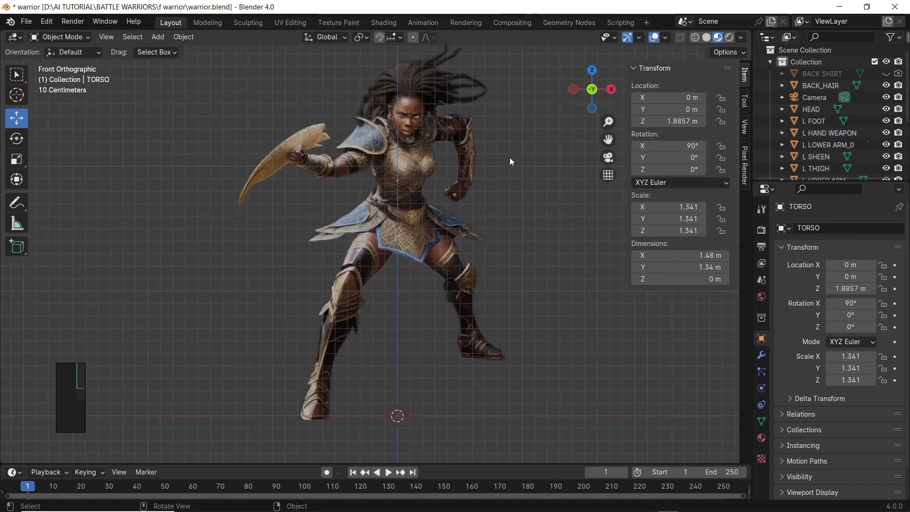
{"action": "left_click_drag", "start_coordinate": [610, 138], "coordinate": [588, 143]}
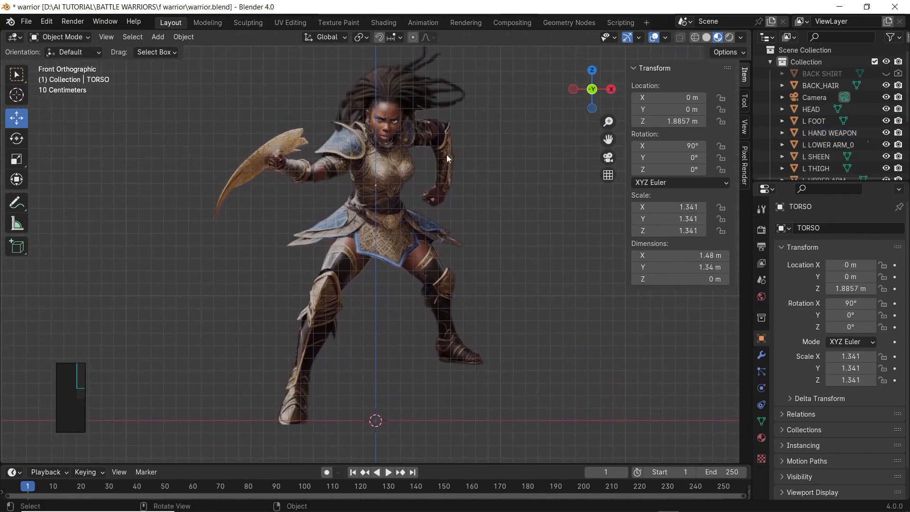
{"action": "left_click", "coordinate": [256, 163]}
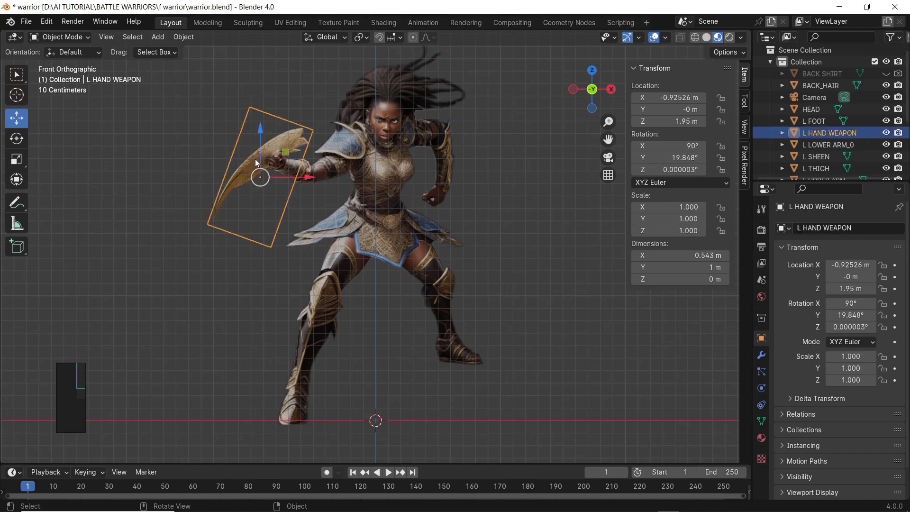
{"action": "key", "text": "s"}
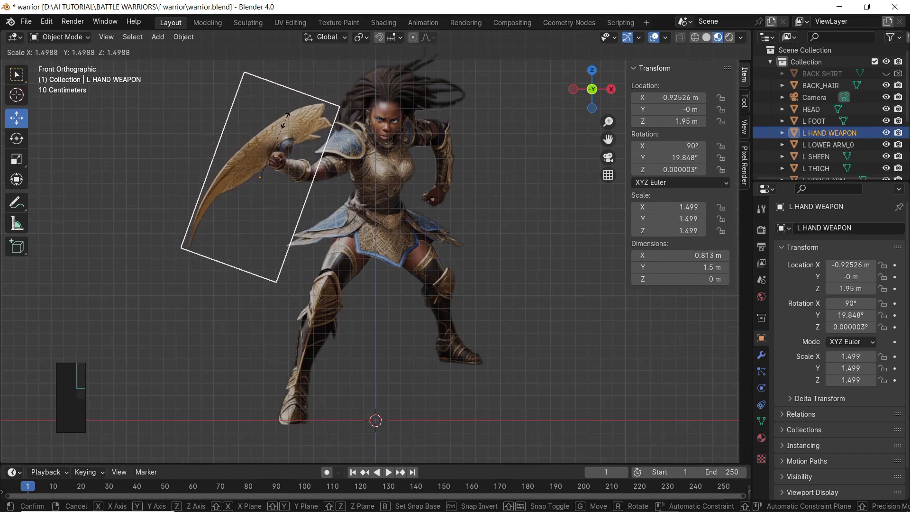
{"action": "key", "text": "Escape"}
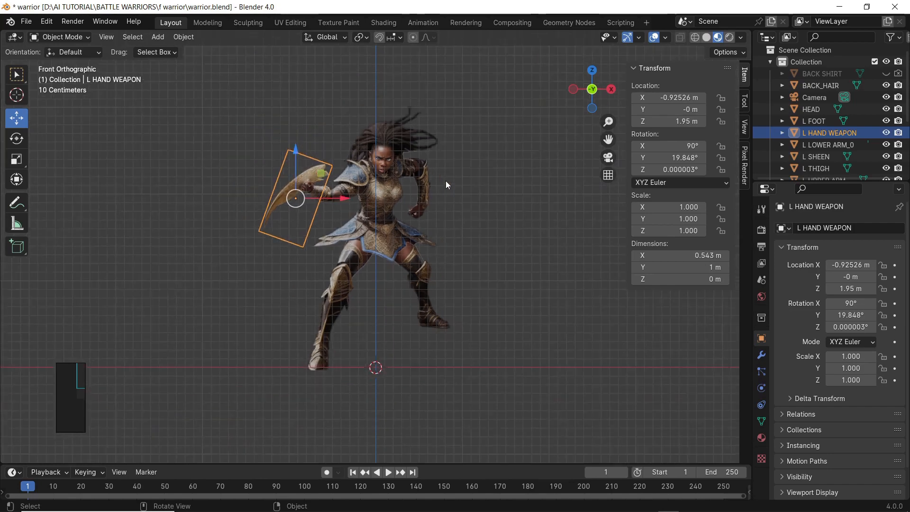
{"action": "scroll", "coordinate": [447, 182], "scroll_direction": "down", "scroll_amount": 1}
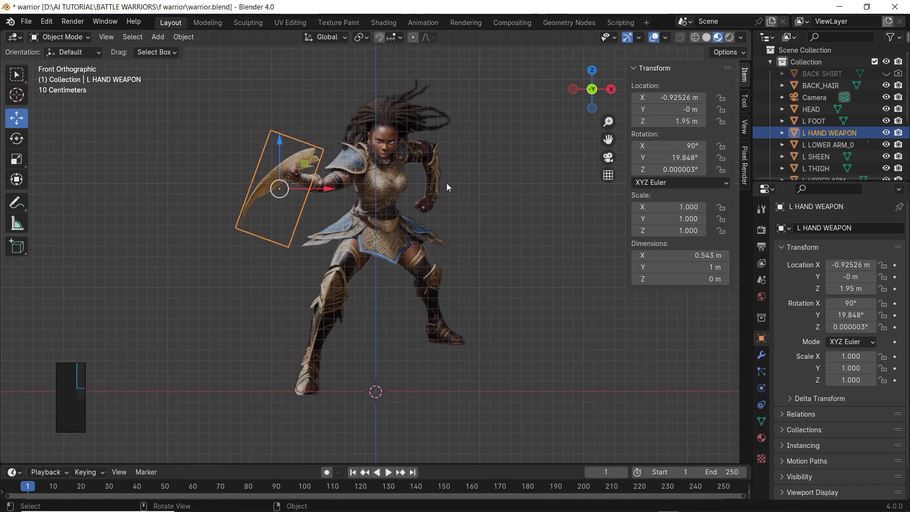
{"action": "key", "text": "ctrl+z"}
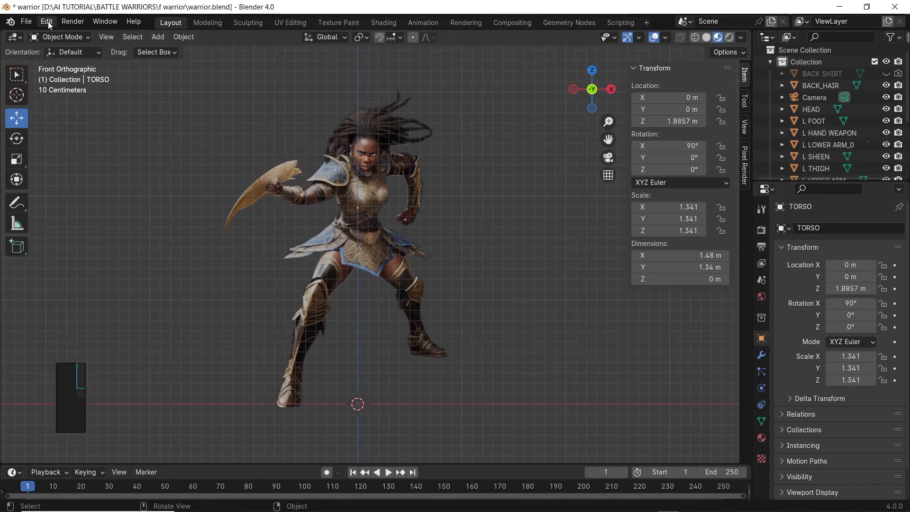
{"action": "left_click", "coordinate": [47, 22]}
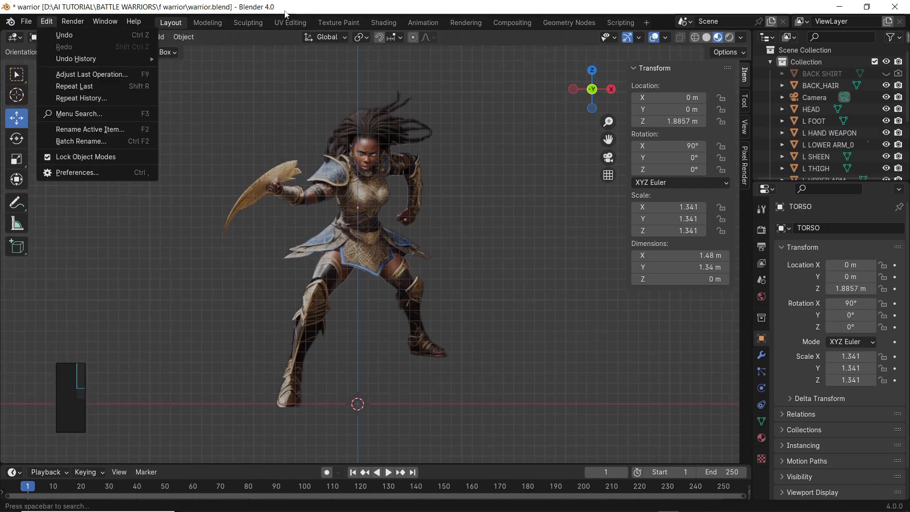
{"action": "double_click", "coordinate": [285, 9]}
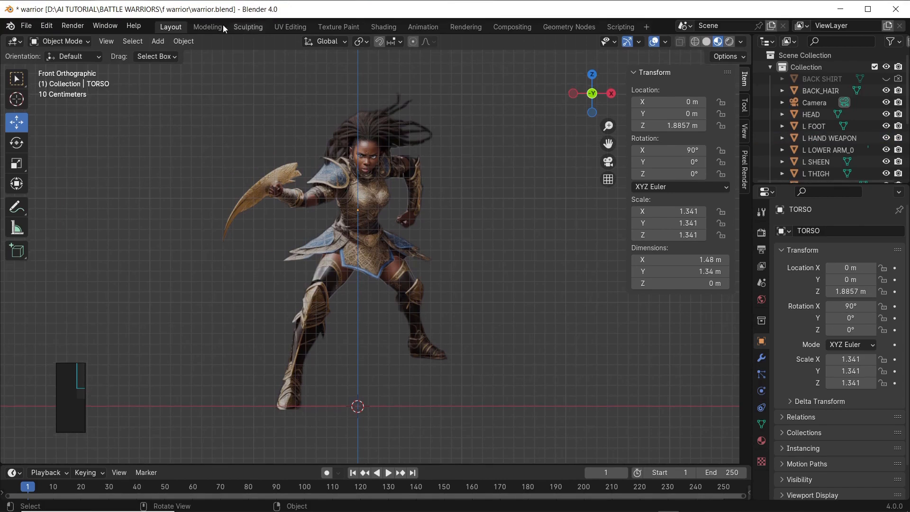
- Save the changes to warrior.blend
{"action": "left_click", "coordinate": [160, 42]}
{"action": "left_click", "coordinate": [26, 25]}
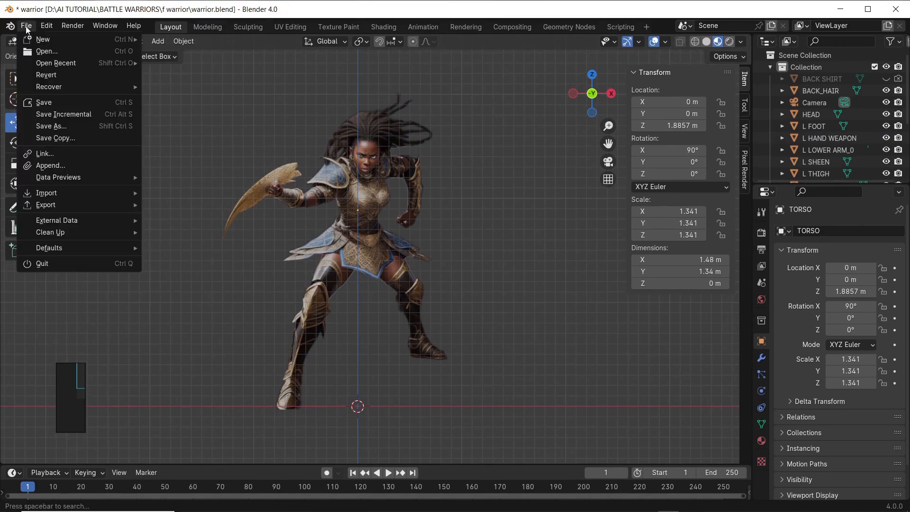
{"action": "left_click", "coordinate": [53, 101]}
- Add a Basic Human (Meta-Rig) armature at the origin and scale it to 1.390 to match the warrior's height
{"action": "left_click", "coordinate": [161, 42]}
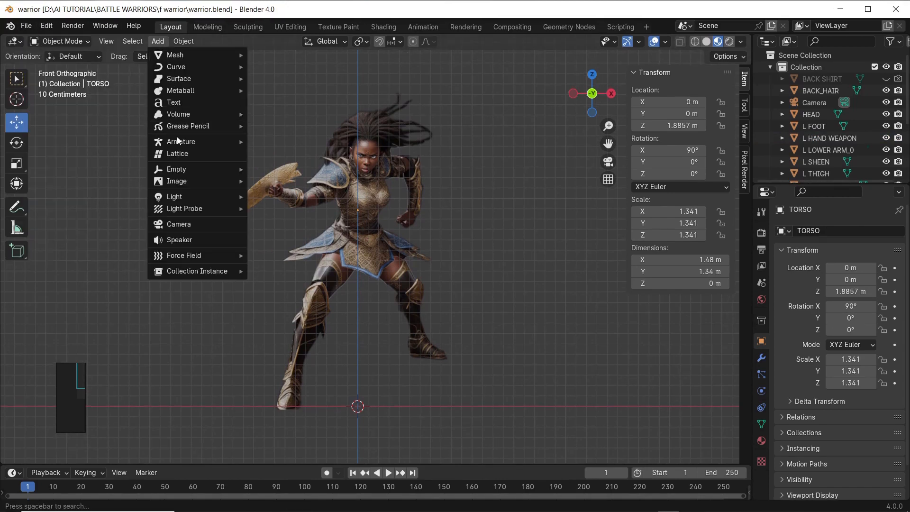
{"action": "mouse_move", "coordinate": [180, 142]}
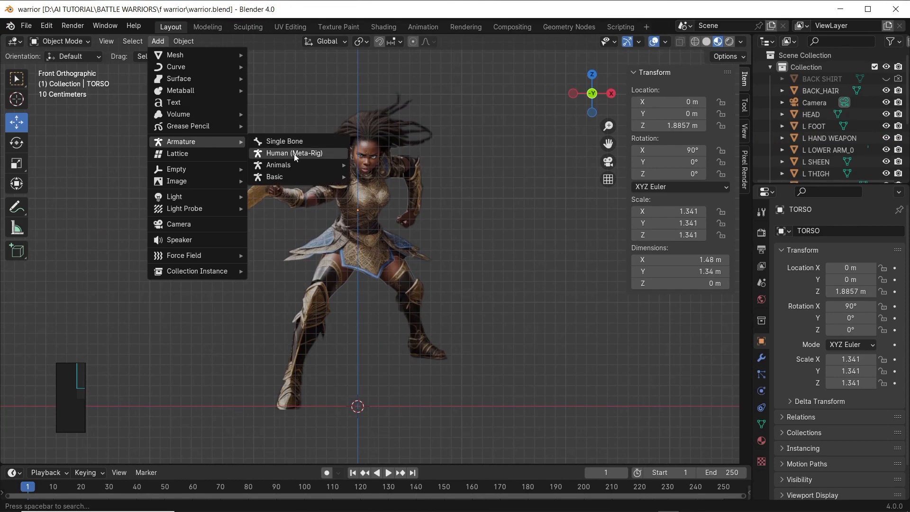
{"action": "mouse_move", "coordinate": [304, 176]}
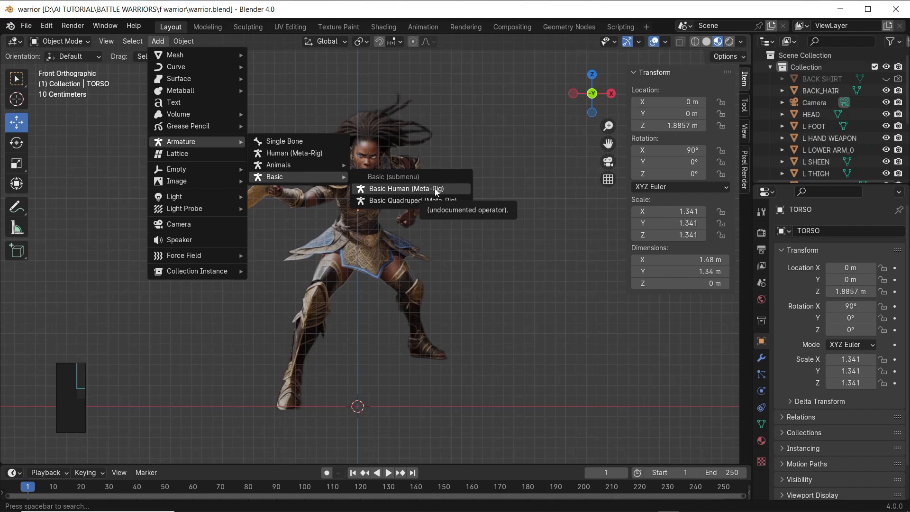
{"action": "left_click", "coordinate": [407, 189]}
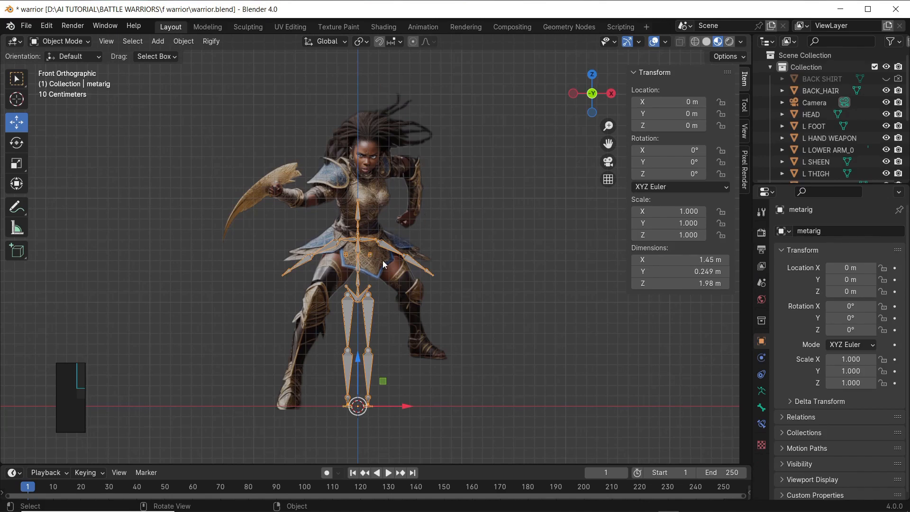
{"action": "key", "text": "s"}
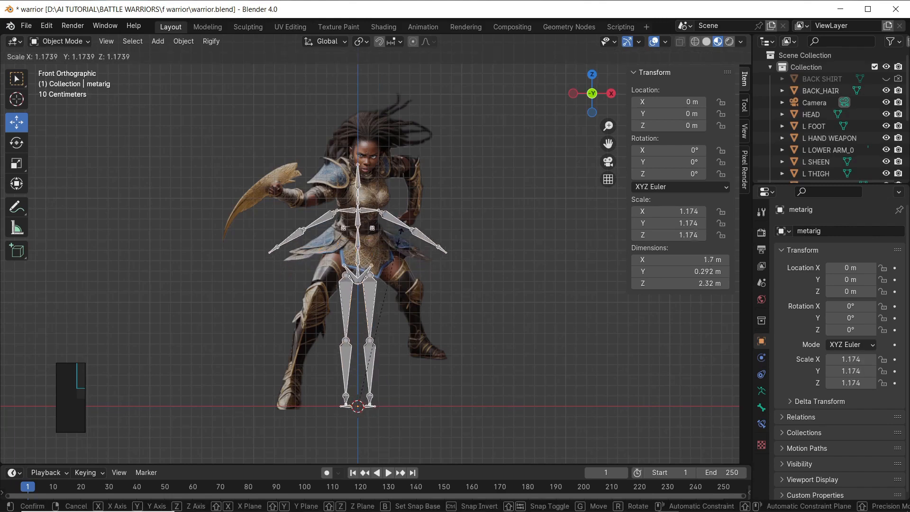
{"action": "left_click", "coordinate": [416, 214]}
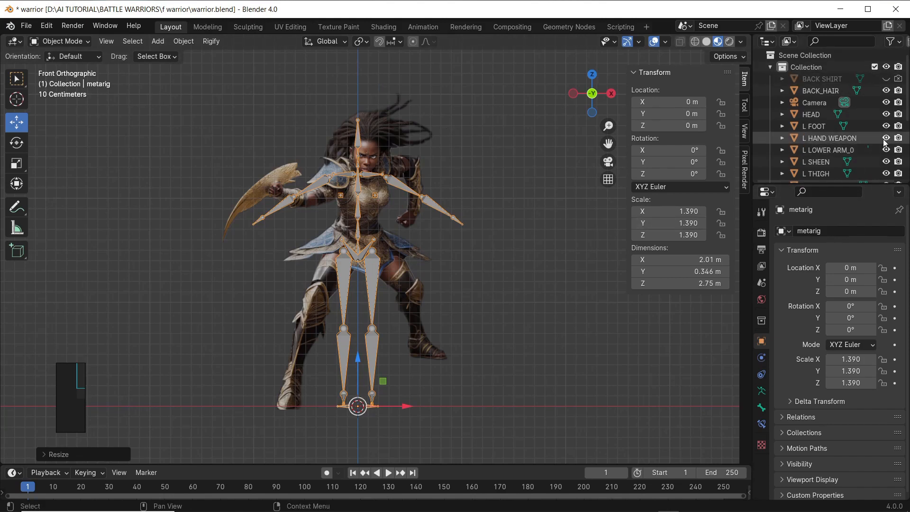
- Select all of the warrior's body-part planes while the metarig is temporarily hidden, and show the metarig again
{"action": "scroll", "coordinate": [871, 133], "scroll_direction": "down", "scroll_amount": 5}
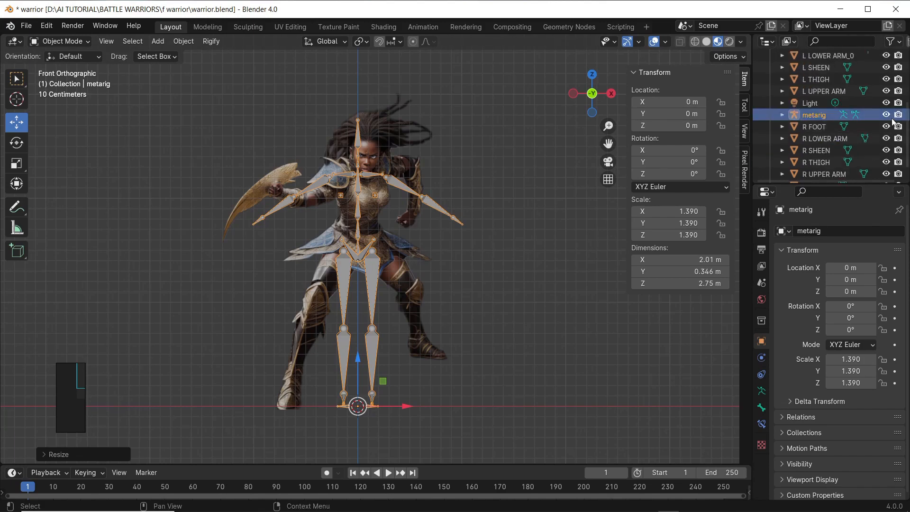
{"action": "left_click", "coordinate": [887, 115]}
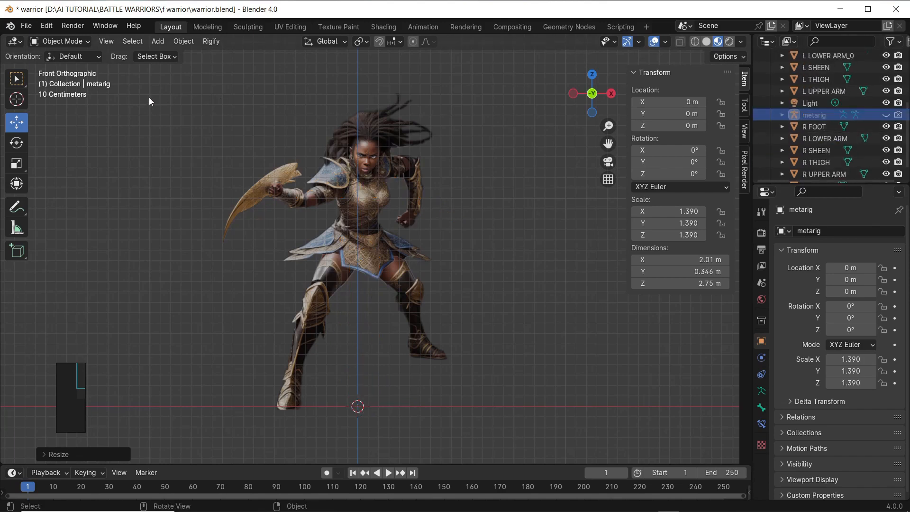
{"action": "left_click_drag", "start_coordinate": [158, 91], "coordinate": [519, 429]}
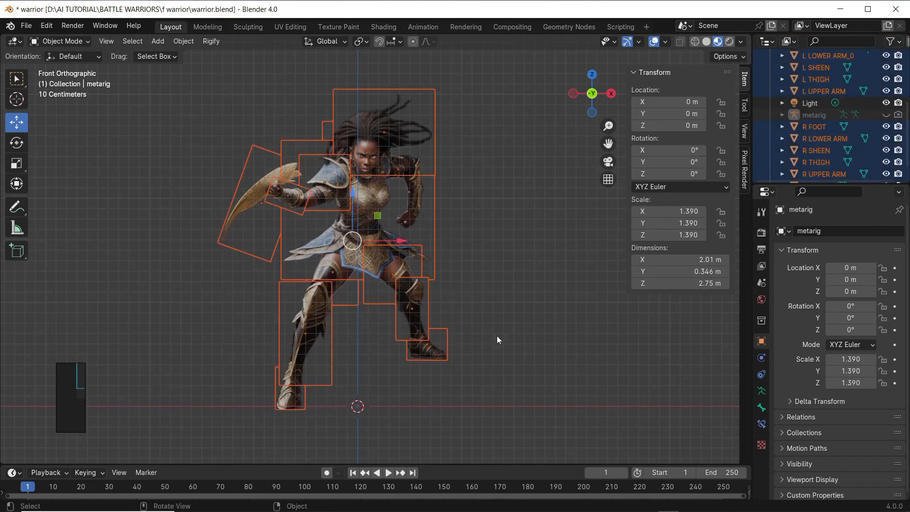
{"action": "left_click", "coordinate": [887, 116]}
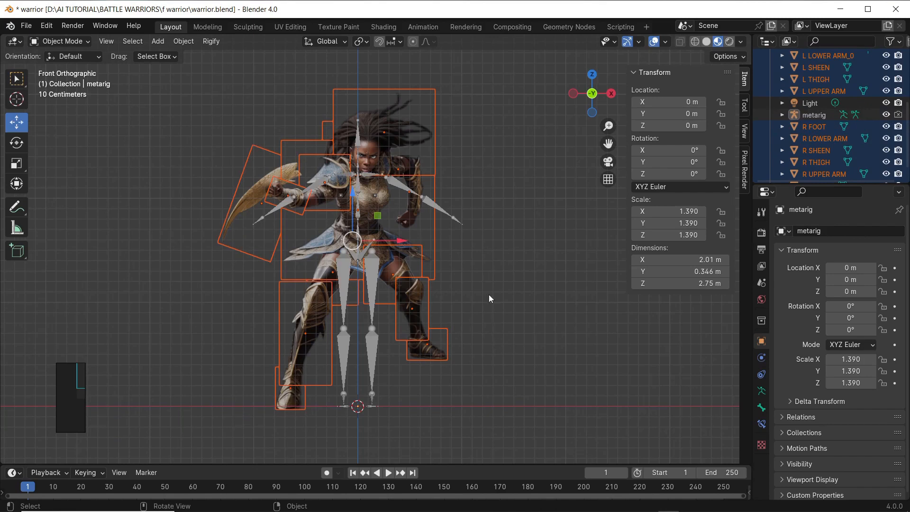
- Shift the selected body-part planes along X to line the torso up with the metarig's spine, and switch the metarig to Edit Mode
{"action": "left_click_drag", "start_coordinate": [404, 243], "coordinate": [393, 242]}
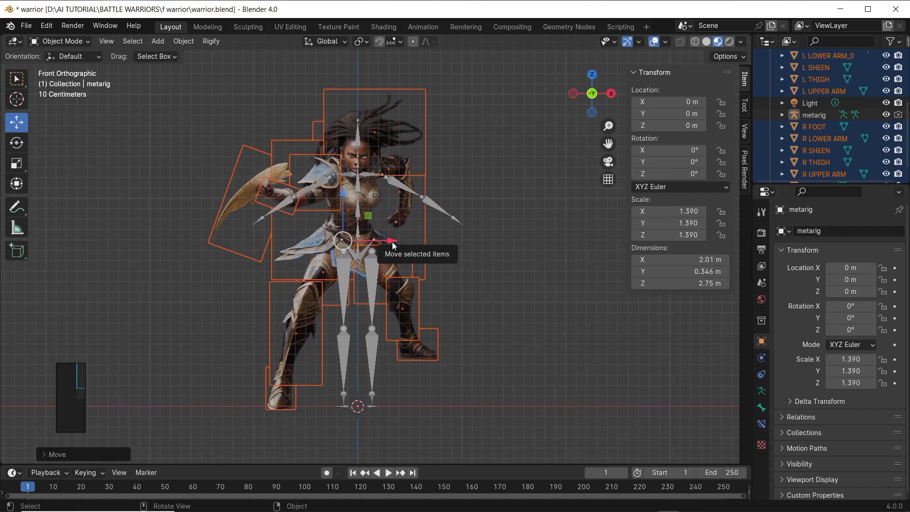
{"action": "left_click_drag", "start_coordinate": [391, 241], "coordinate": [393, 242]}
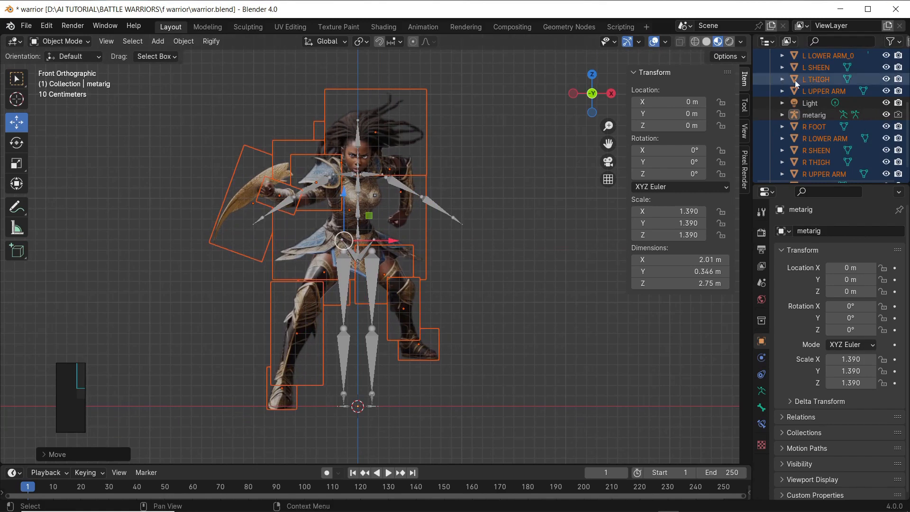
{"action": "left_click", "coordinate": [829, 115]}
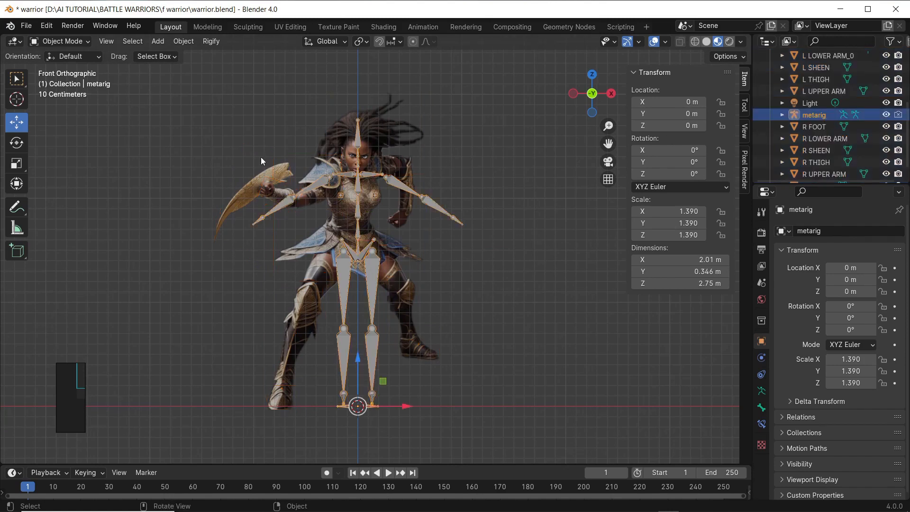
{"action": "left_click", "coordinate": [71, 42]}
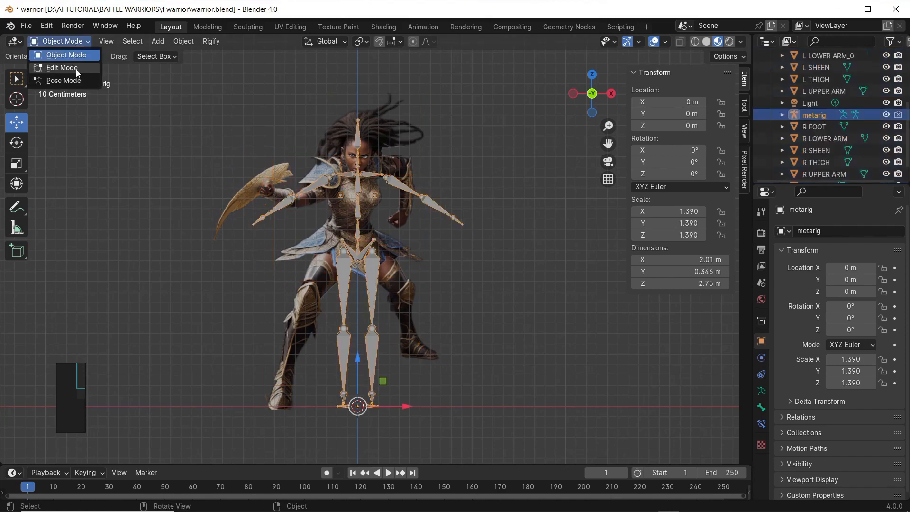
{"action": "left_click", "coordinate": [62, 68]}
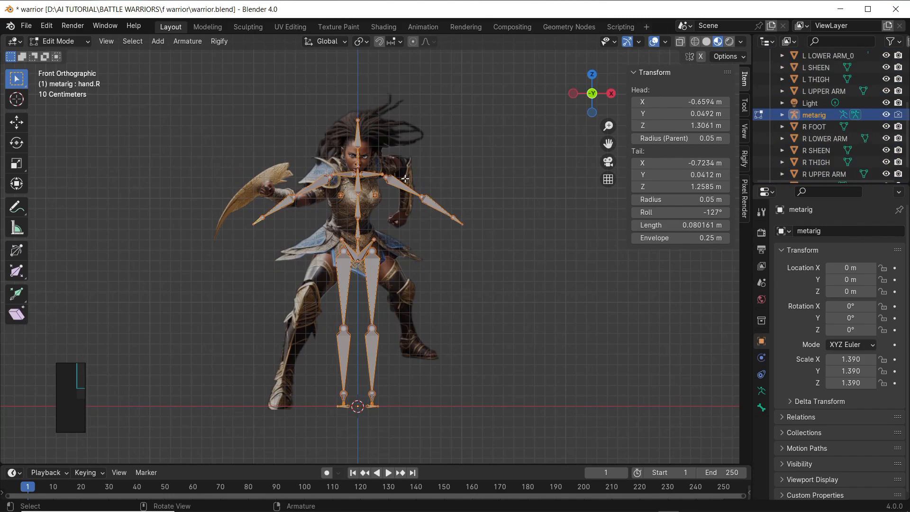
{"action": "scroll", "coordinate": [384, 208], "scroll_direction": "up", "scroll_amount": 2}
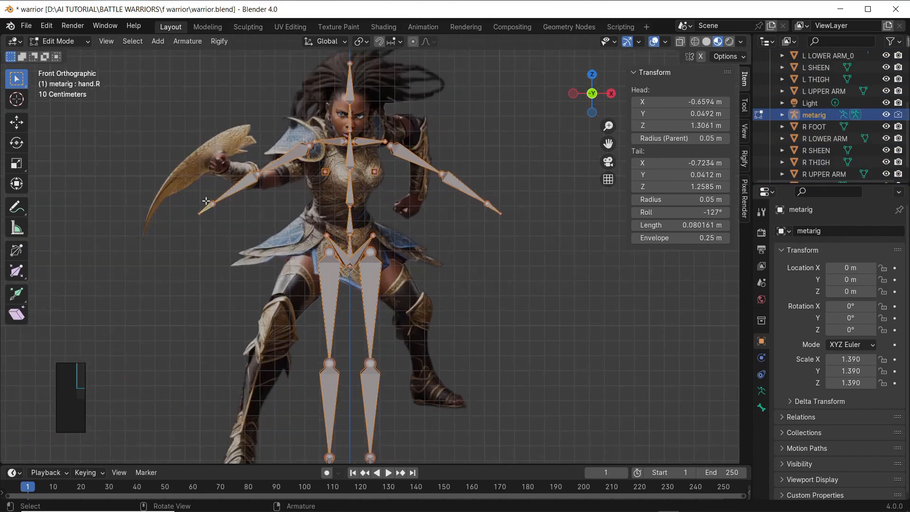
- Undo the plane shift, reselect the body-part planes, and move them along X onto the metarig's spine again
{"action": "key", "text": "ctrl+z"}
{"action": "key", "text": "ctrl+shift+z"}
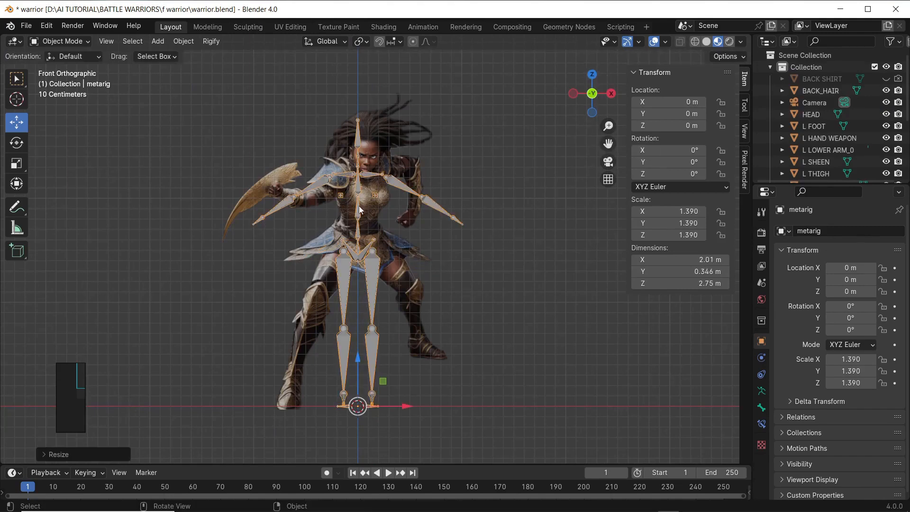
{"action": "scroll", "coordinate": [835, 119], "scroll_direction": "down", "scroll_amount": 3}
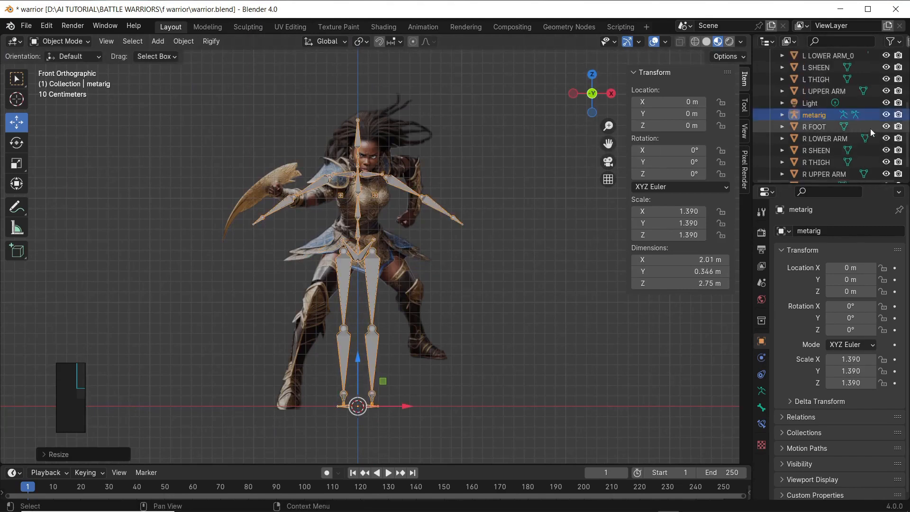
{"action": "left_click_drag", "start_coordinate": [768, 55], "coordinate": [768, 176]}
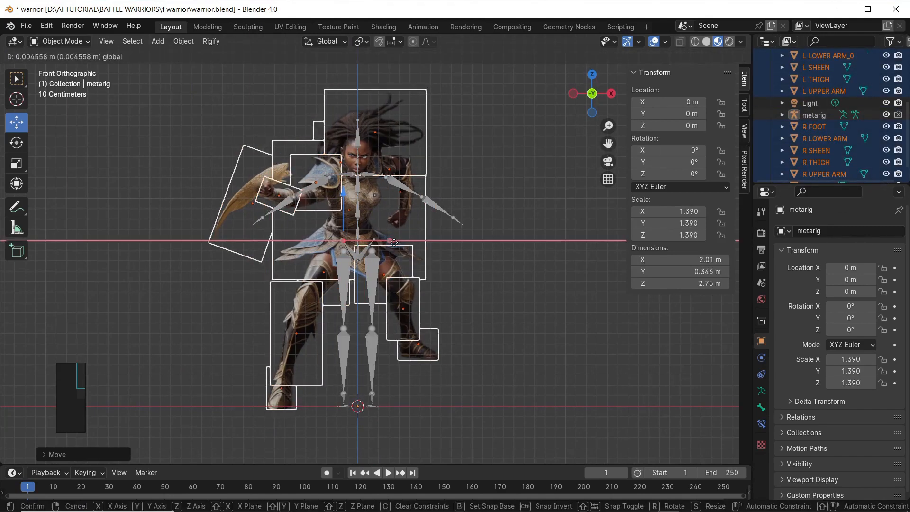
- Put the metarig in Edit Mode and move its right shoulder, elbow, wrist and hand joints onto the warrior's weapon arm
{"action": "left_click", "coordinate": [405, 183]}
{"action": "key", "text": "Tab"}
{"action": "scroll", "coordinate": [405, 179], "scroll_direction": "up", "scroll_amount": 2}
{"action": "left_click", "coordinate": [17, 122]}
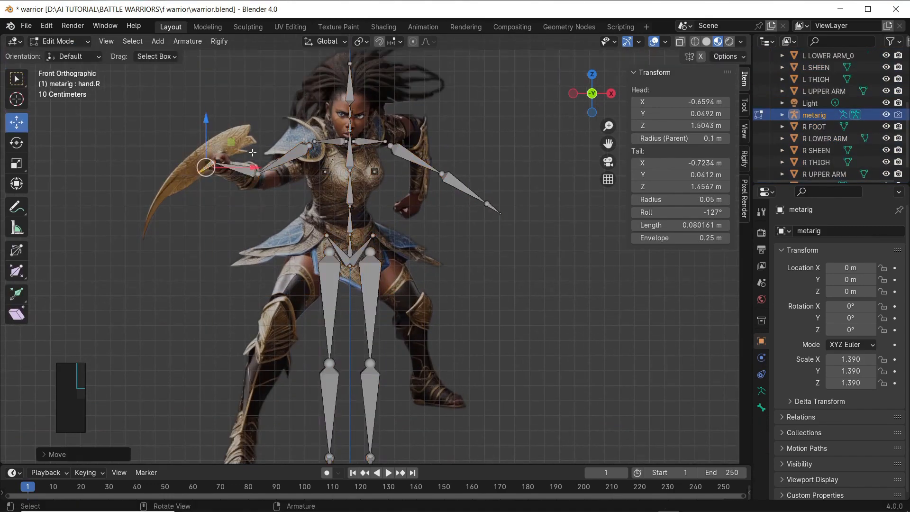
{"action": "left_click_drag", "start_coordinate": [212, 205], "coordinate": [143, 147]}
{"action": "scroll", "coordinate": [251, 161], "scroll_direction": "up", "scroll_amount": 5}
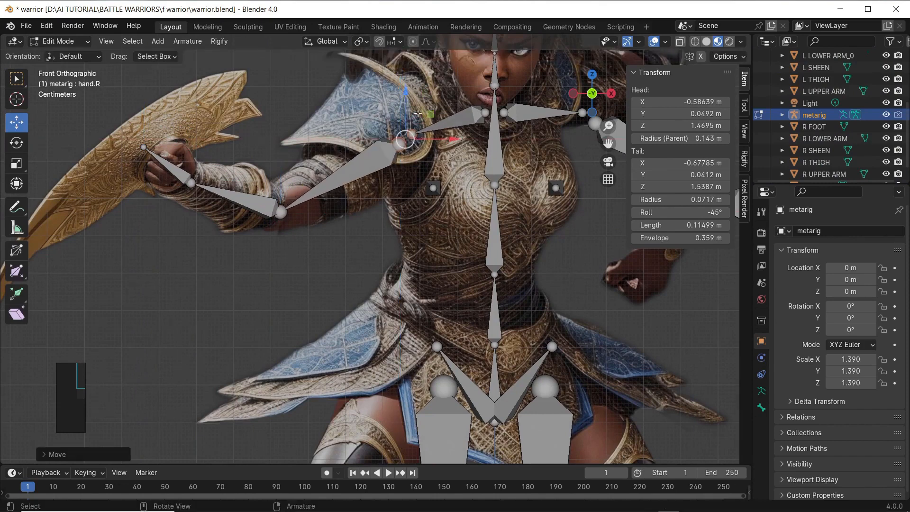
- Move the metarig's left shoulder, elbow, wrist and hand joints onto the warrior's bent left arm
{"action": "scroll", "coordinate": [591, 144], "scroll_direction": "down", "scroll_amount": 3}
{"action": "left_click", "coordinate": [578, 144]}
{"action": "key", "text": "n"}
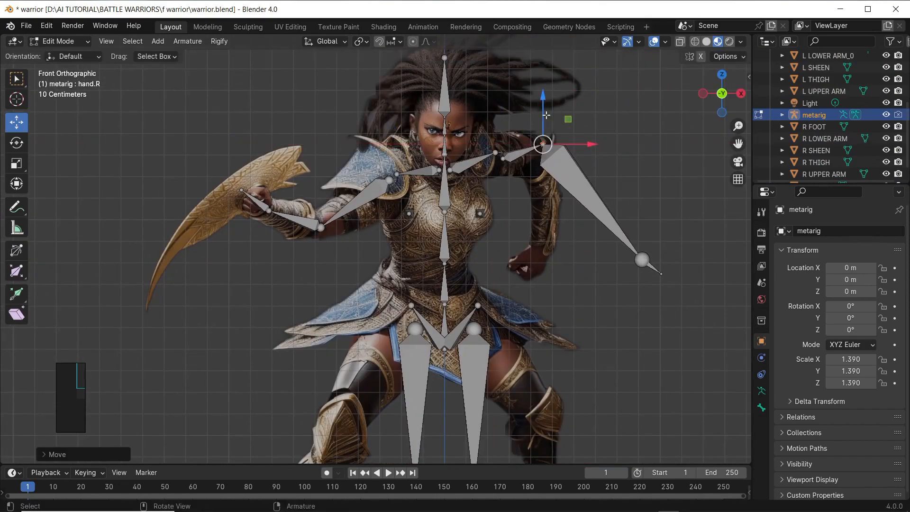
{"action": "left_click_drag", "start_coordinate": [590, 145], "coordinate": [557, 156]}
{"action": "left_click_drag", "start_coordinate": [649, 229], "coordinate": [631, 280]}
{"action": "left_click_drag", "start_coordinate": [642, 259], "coordinate": [541, 254]}
{"action": "scroll", "coordinate": [433, 308], "scroll_direction": "down", "scroll_amount": 3}
{"action": "scroll", "coordinate": [432, 307], "scroll_direction": "up", "scroll_amount": 3}
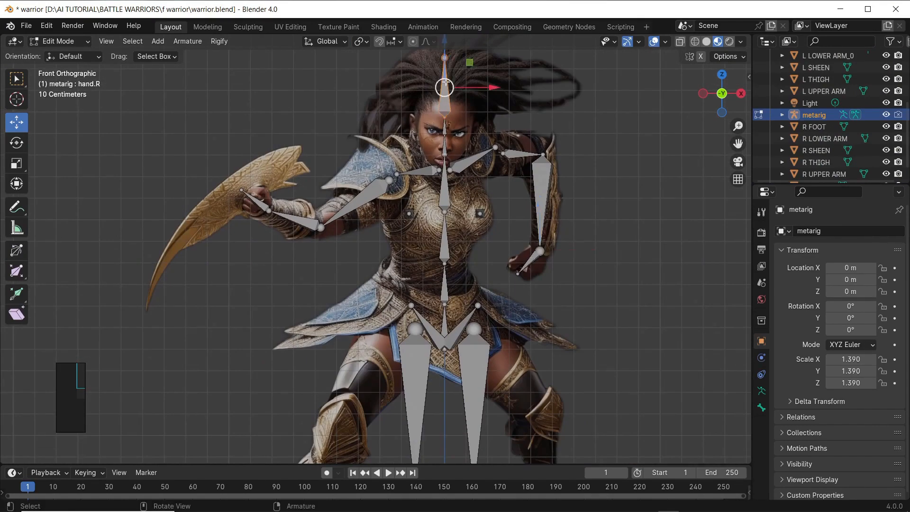
- Lower the neck joints and fit the head bone so it runs from the warrior's chin to the top of her hair
{"action": "left_click", "coordinate": [445, 154]}
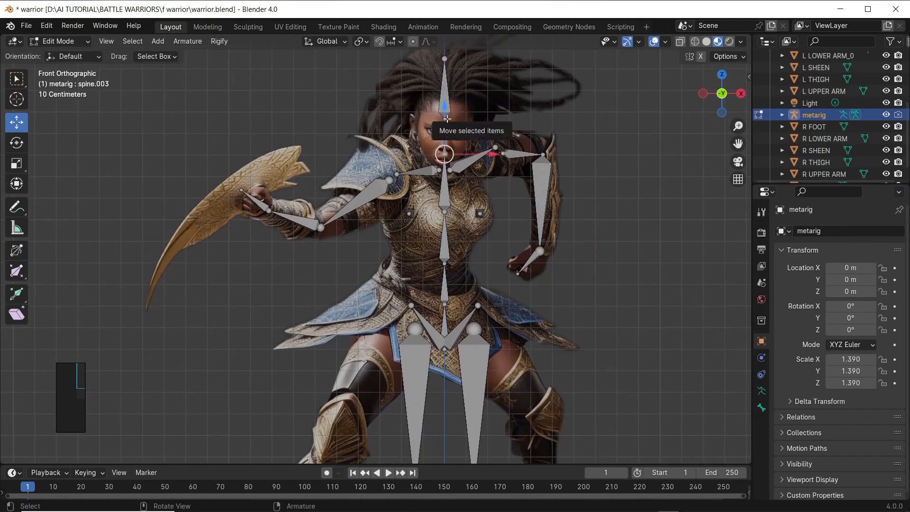
{"action": "scroll", "coordinate": [441, 142], "scroll_direction": "down", "scroll_amount": 1}
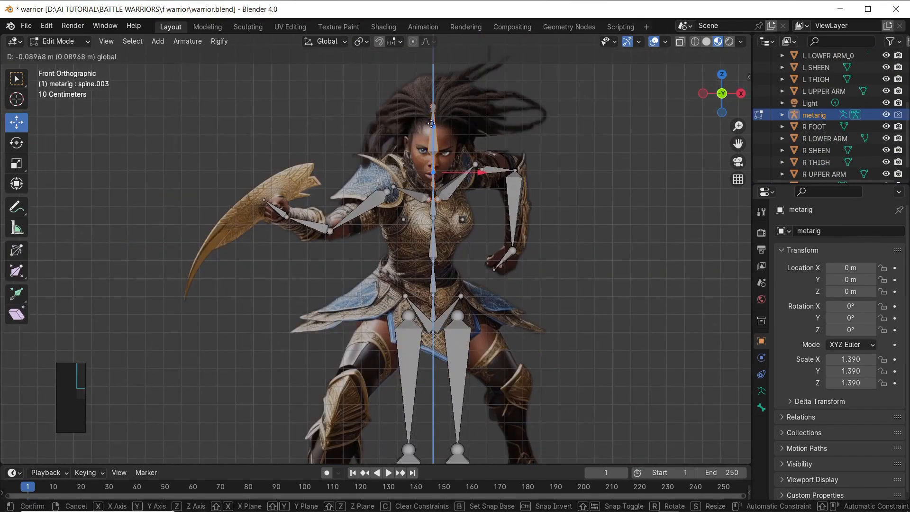
{"action": "left_click", "coordinate": [433, 149]}
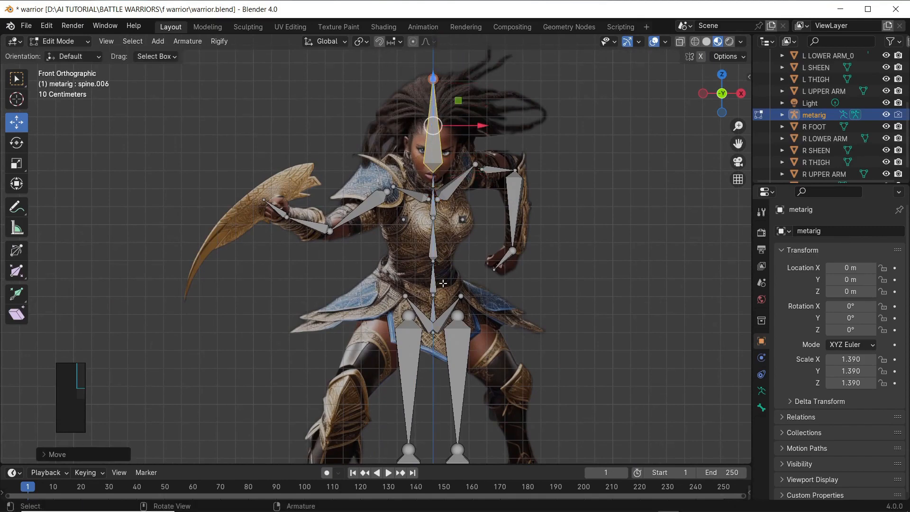
{"action": "left_click", "coordinate": [434, 258]}
- Move the metarig's right knee joint and foot bones onto the warrior's outstretched right leg
{"action": "scroll", "coordinate": [379, 266], "scroll_direction": "down", "scroll_amount": 2}
{"action": "left_click", "coordinate": [379, 308]}
{"action": "key", "text": "g"}
{"action": "left_click", "coordinate": [338, 240]}
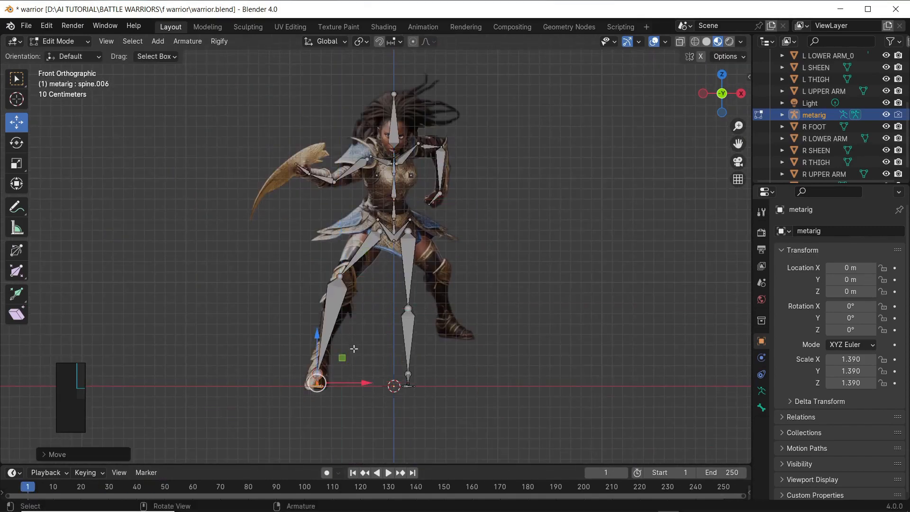
- Move the metarig's left knee, ankle and foot joints onto the warrior's left leg and boot
{"action": "key", "text": "g"}
{"action": "left_click", "coordinate": [455, 343]}
{"action": "left_click_drag", "start_coordinate": [549, 393], "coordinate": [577, 394]}
{"action": "left_click", "coordinate": [491, 394]}
- Refine the right ankle and toe joints so the foot bones sit inside the warrior's right boot
{"action": "scroll", "coordinate": [475, 389], "scroll_direction": "down", "scroll_amount": 1}
{"action": "left_click", "coordinate": [292, 429]}
{"action": "left_click_drag", "start_coordinate": [296, 384], "coordinate": [297, 364]}
{"action": "left_click_drag", "start_coordinate": [271, 428], "coordinate": [313, 458]}
{"action": "left_click_drag", "start_coordinate": [342, 445], "coordinate": [339, 445]}
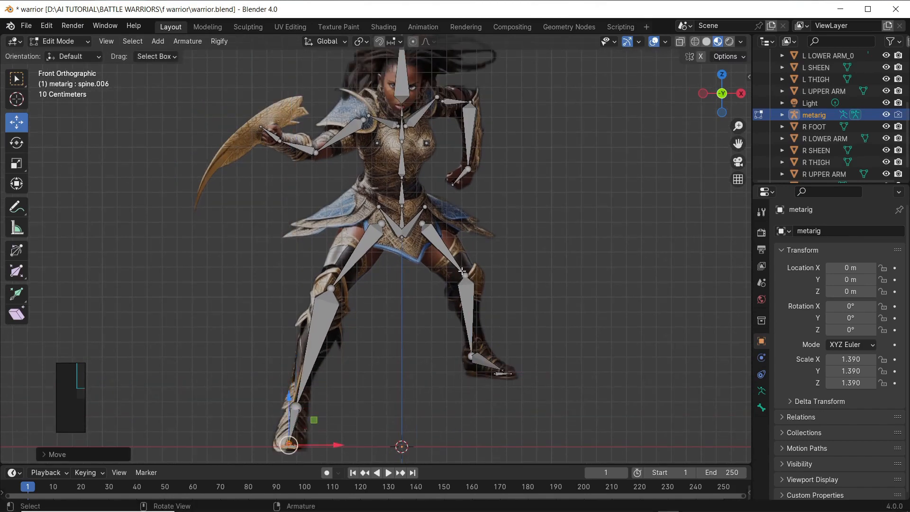
- Adjust the outer joint of the right pelvis bone to sit on the warrior's hip, and return the metarig to Object Mode
{"action": "left_click_drag", "start_coordinate": [368, 199], "coordinate": [393, 230]}
{"action": "left_click_drag", "start_coordinate": [429, 215], "coordinate": [421, 216]}
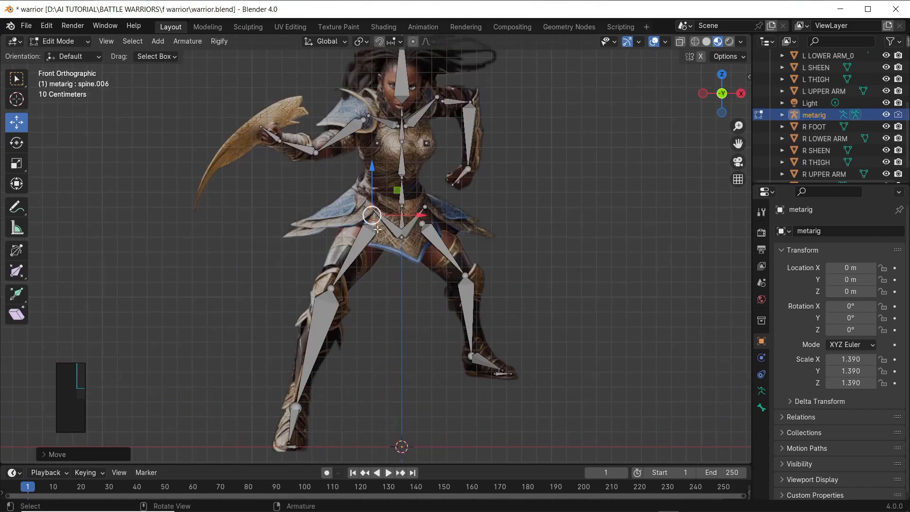
{"action": "scroll", "coordinate": [378, 236], "scroll_direction": "down", "scroll_amount": 4}
{"action": "scroll", "coordinate": [379, 235], "scroll_direction": "up", "scroll_amount": 3}
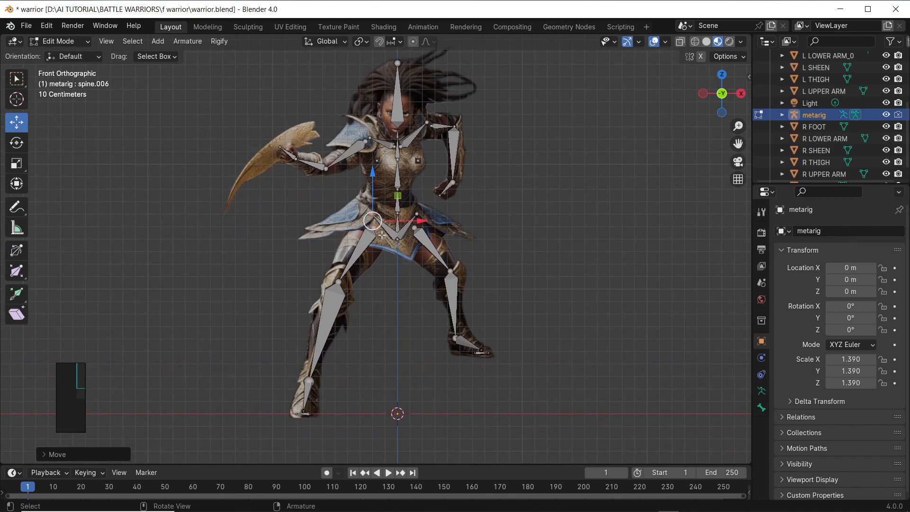
{"action": "left_click_drag", "start_coordinate": [738, 144], "coordinate": [740, 173]}
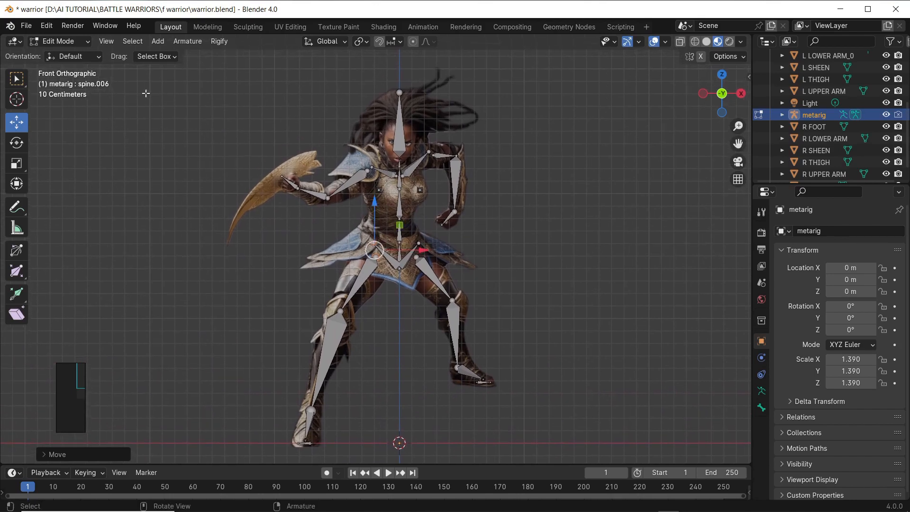
{"action": "left_click", "coordinate": [76, 44]}
{"action": "left_click", "coordinate": [76, 55]}
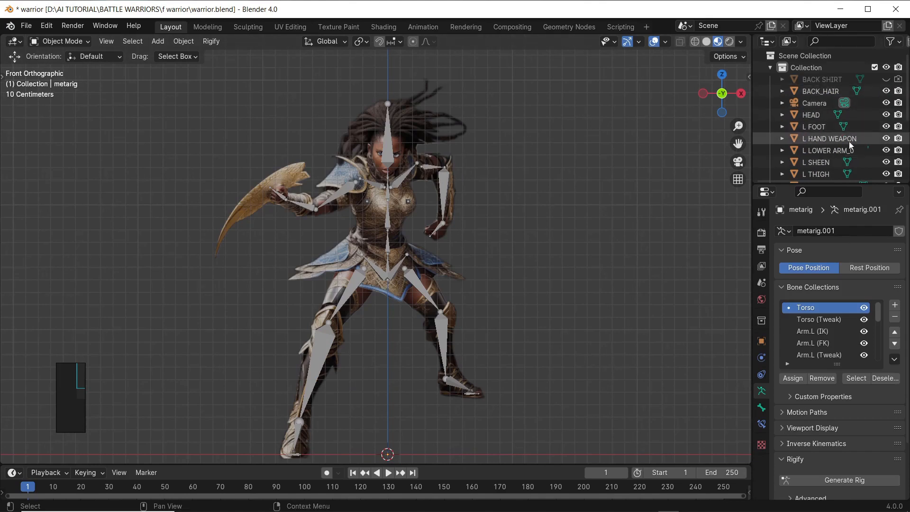
- Select all of the warrior's visible body-part planes with the metarig hidden, and make the metarig visible again
{"action": "scroll", "coordinate": [848, 141], "scroll_direction": "down", "scroll_amount": 3}
{"action": "scroll", "coordinate": [858, 127], "scroll_direction": "down", "scroll_amount": 4}
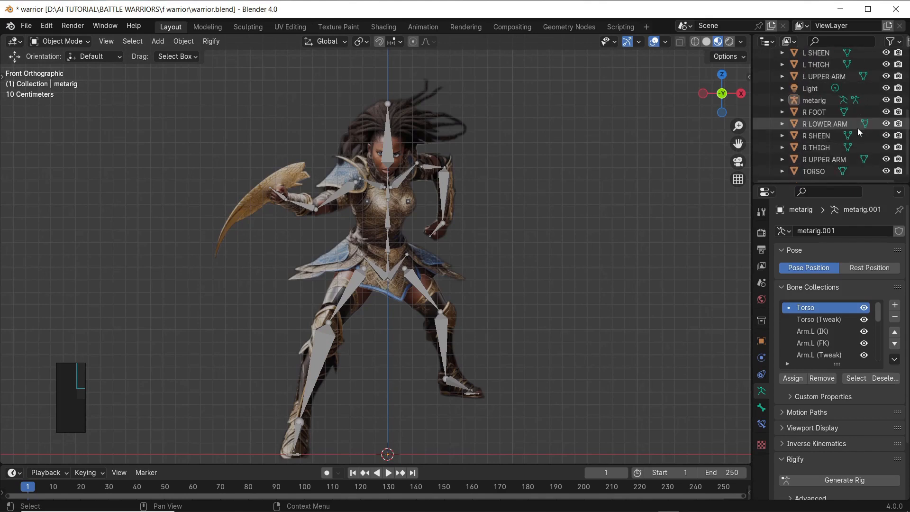
{"action": "left_click", "coordinate": [887, 100]}
{"action": "scroll", "coordinate": [339, 128], "scroll_direction": "down", "scroll_amount": 3}
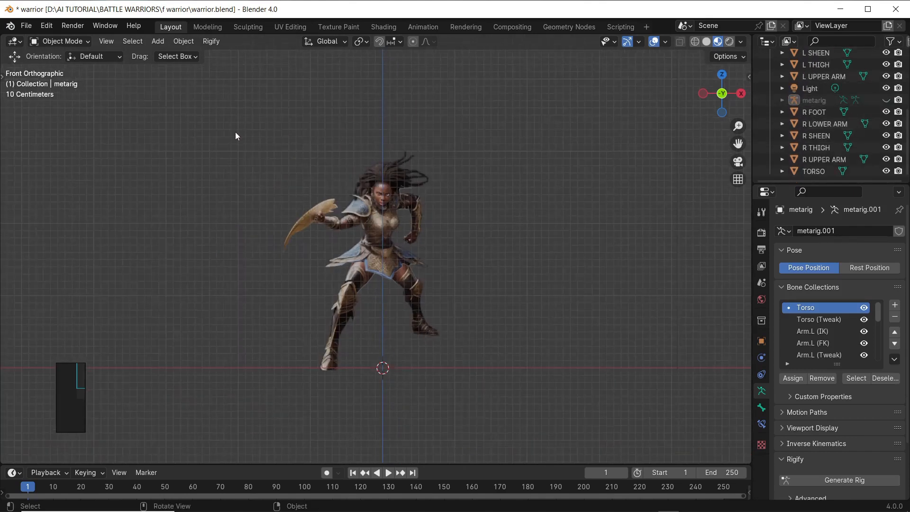
{"action": "left_click_drag", "start_coordinate": [235, 132], "coordinate": [515, 371]}
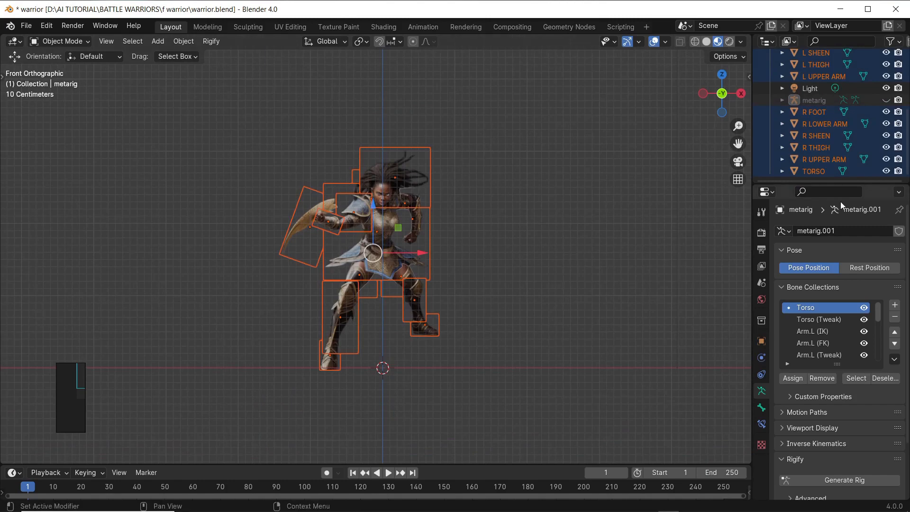
{"action": "left_click", "coordinate": [887, 100]}
{"action": "scroll", "coordinate": [382, 234], "scroll_direction": "up", "scroll_amount": 5}
{"action": "scroll", "coordinate": [382, 235], "scroll_direction": "down", "scroll_amount": 2}
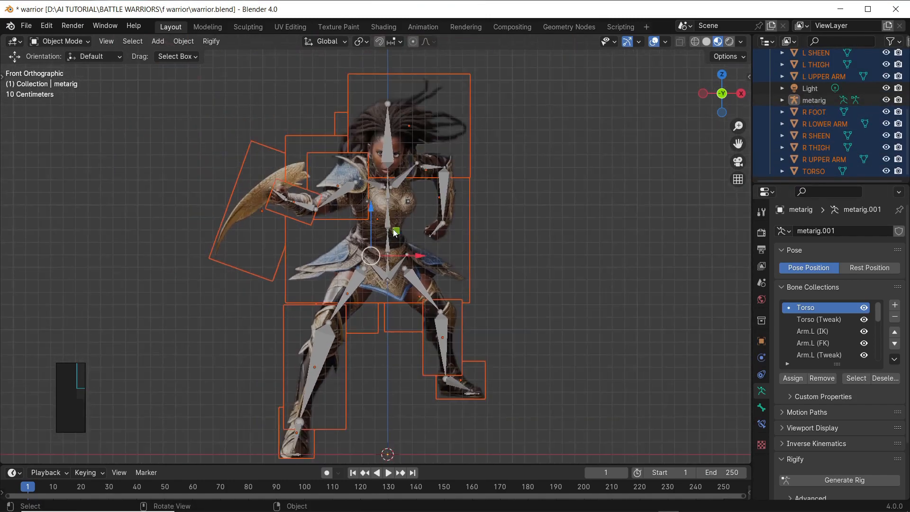
{"action": "scroll", "coordinate": [397, 150], "scroll_direction": "up", "scroll_amount": 1}
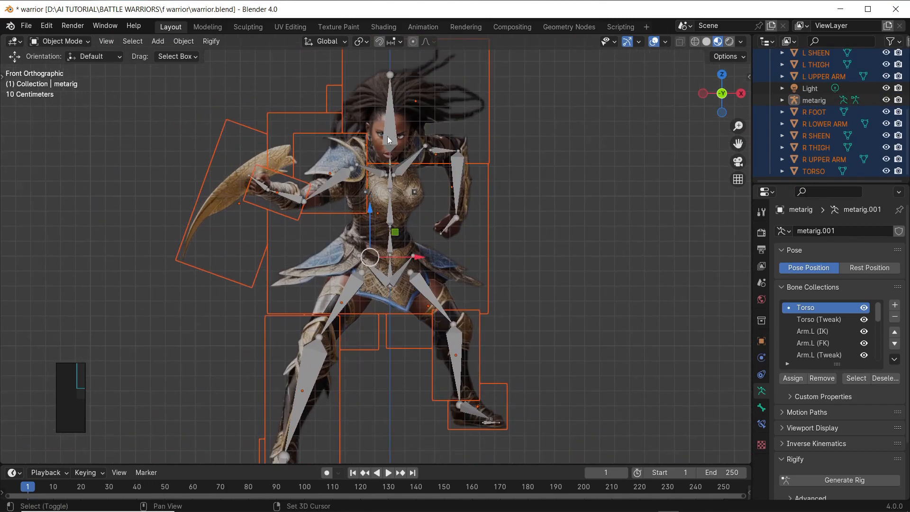
- Parent the selected body-part planes to the metarig using Armature Deform With Empty Groups, and select the metarig alone
{"action": "left_click", "coordinate": [388, 134], "text": "shift"}
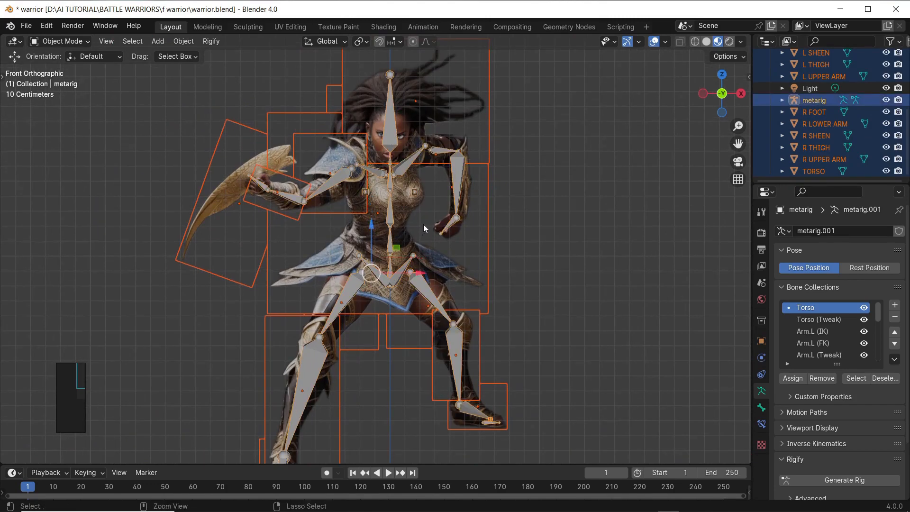
{"action": "key", "text": "ctrl+p"}
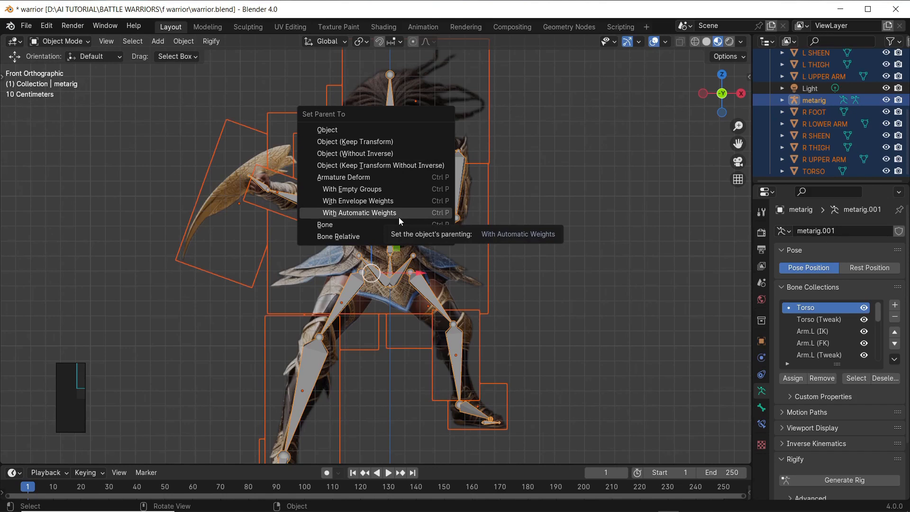
{"action": "left_click", "coordinate": [388, 189]}
{"action": "left_click", "coordinate": [391, 138]}
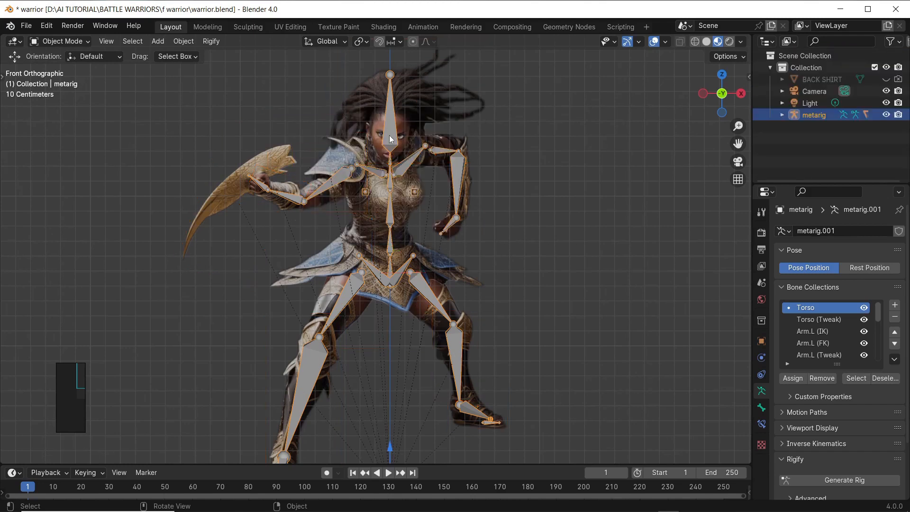
- Test the head bone's rotation in Pose Mode, cancel the rotation, and return the metarig to Object Mode
{"action": "left_click", "coordinate": [61, 41]}
{"action": "left_click", "coordinate": [57, 81]}
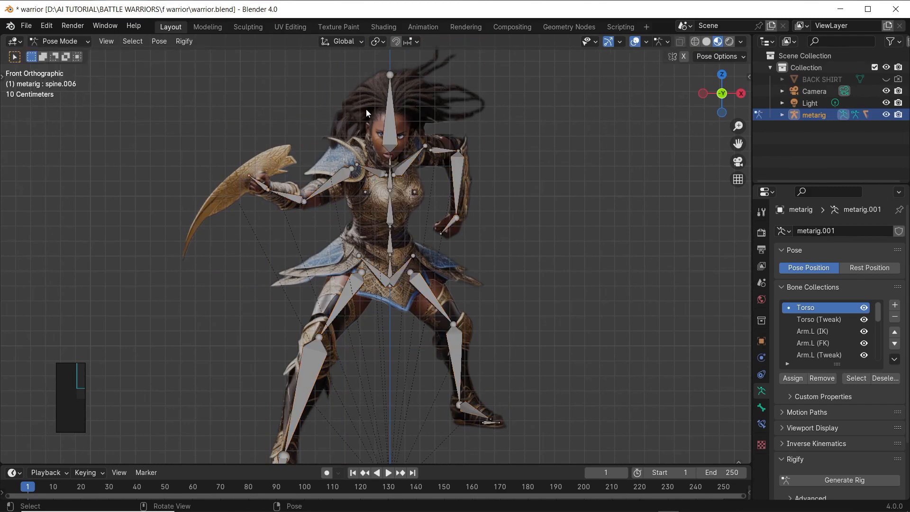
{"action": "left_click", "coordinate": [387, 134]}
{"action": "key", "text": "r"}
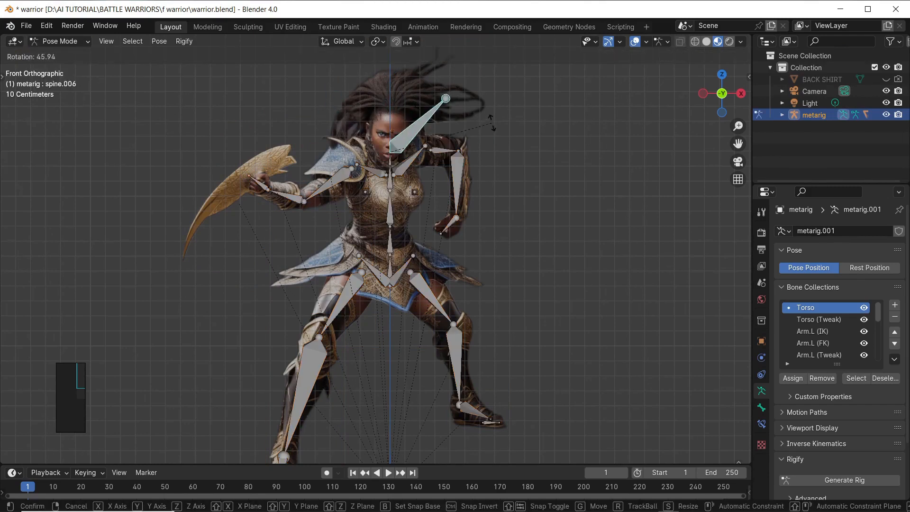
{"action": "right_click", "coordinate": [437, 106]}
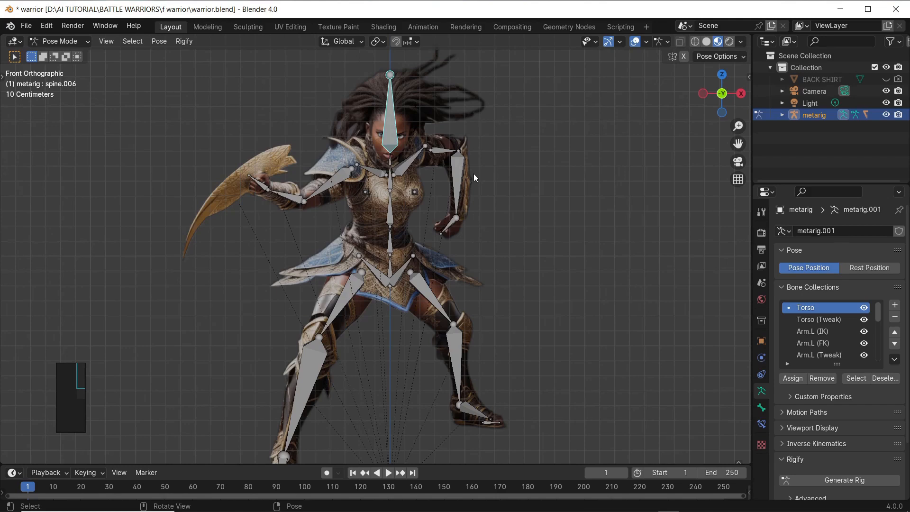
{"action": "left_click", "coordinate": [59, 40]}
{"action": "left_click", "coordinate": [66, 56]}
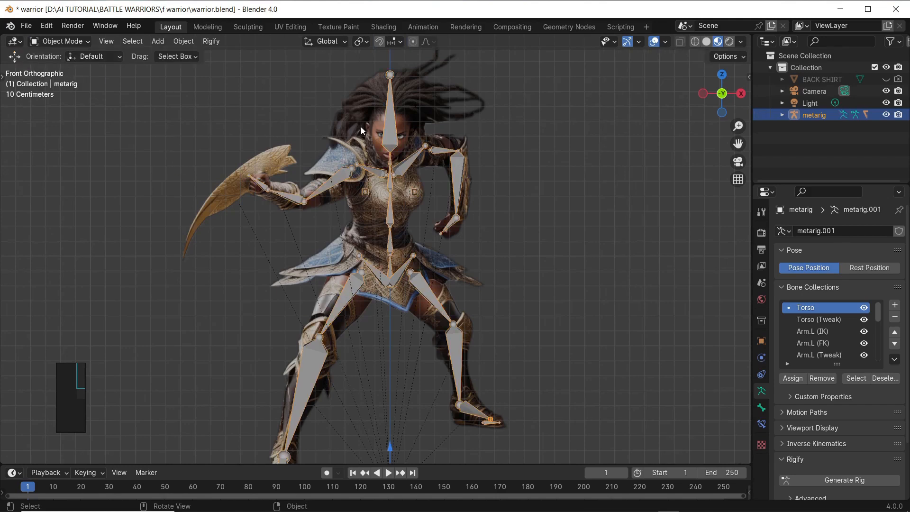
{"action": "left_click", "coordinate": [376, 121]}
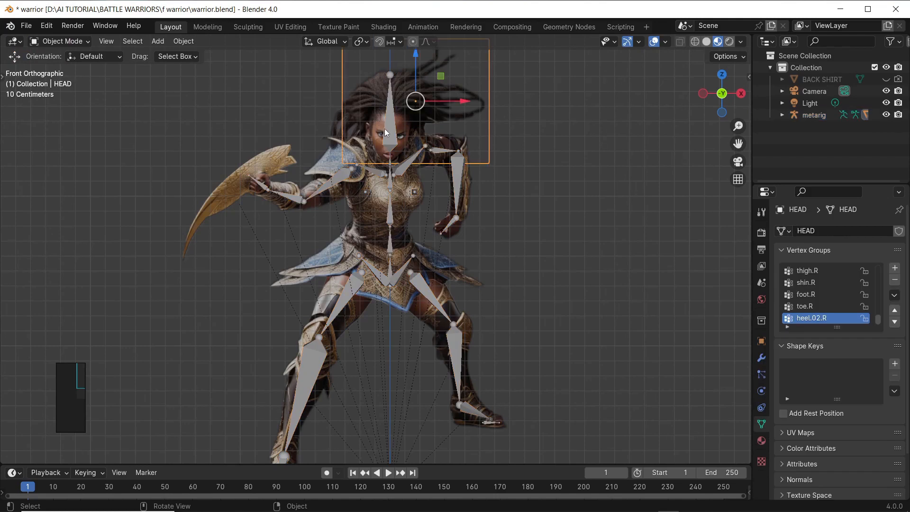
{"action": "left_click", "coordinate": [64, 42]}
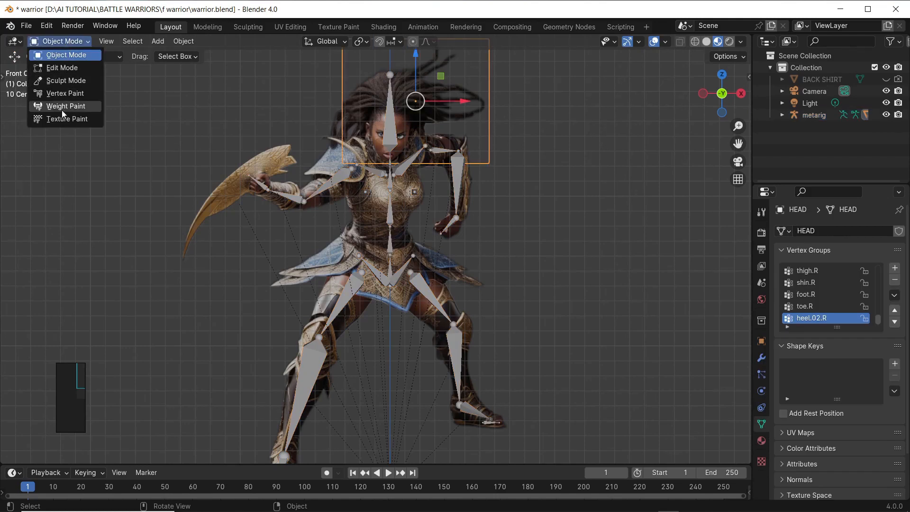
{"action": "left_click", "coordinate": [388, 137]}
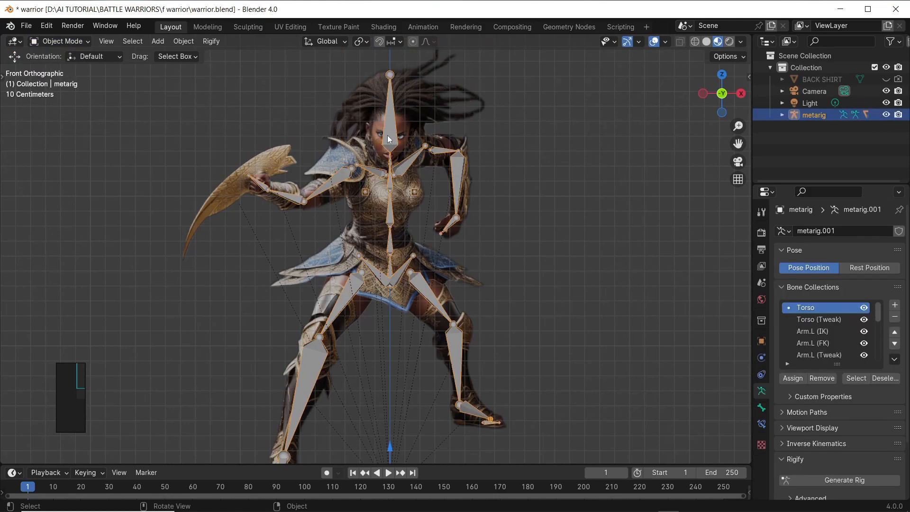
{"action": "left_click", "coordinate": [62, 42]}
{"action": "left_click", "coordinate": [70, 81]}
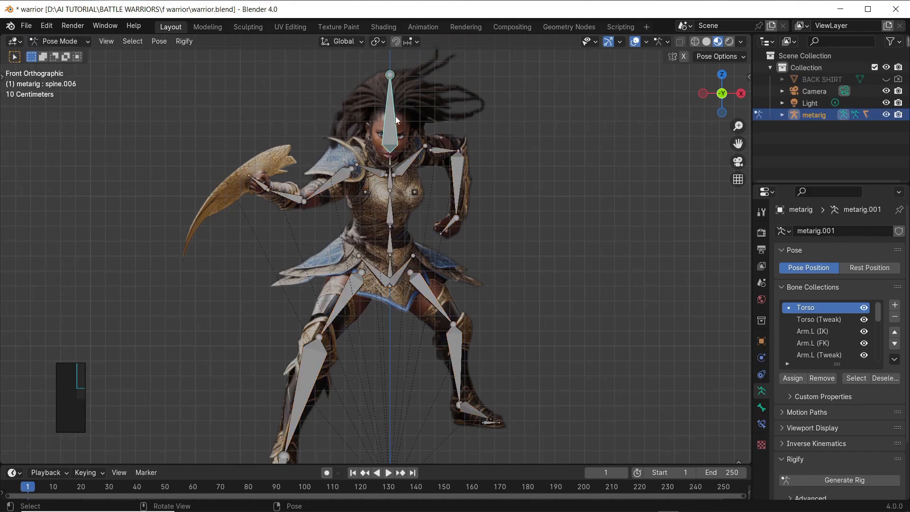
{"action": "left_click", "coordinate": [54, 43]}
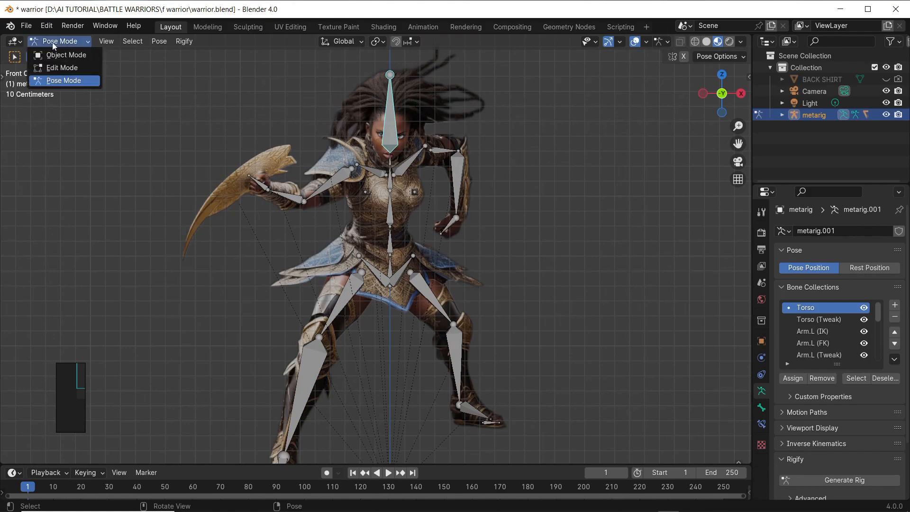
{"action": "left_click", "coordinate": [65, 54]}
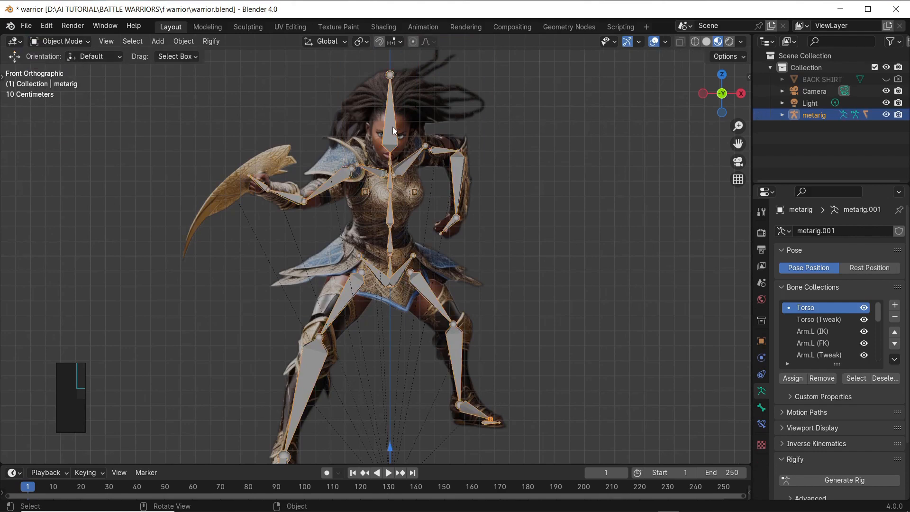
- Parent the HEAD plane to the head bone using the Bone option, and return the metarig to Object Mode
{"action": "left_click", "coordinate": [372, 109]}
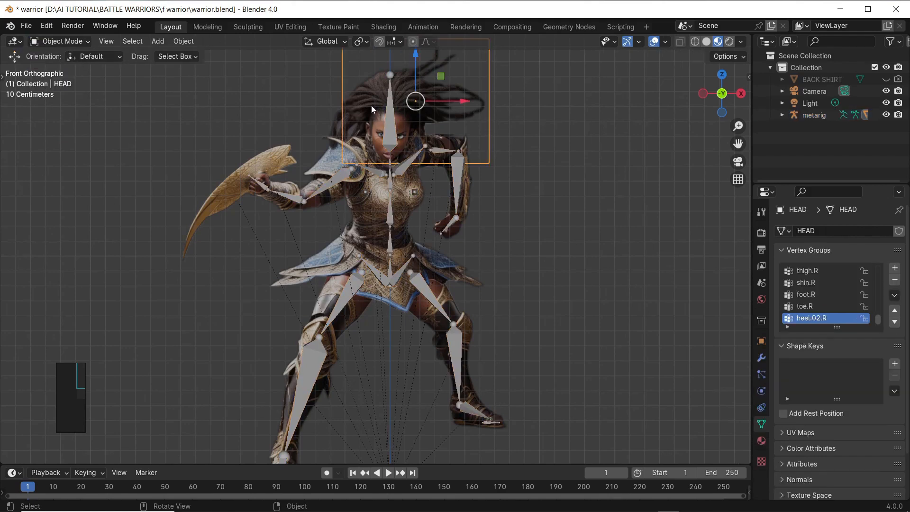
{"action": "left_click", "coordinate": [388, 132], "text": "shift"}
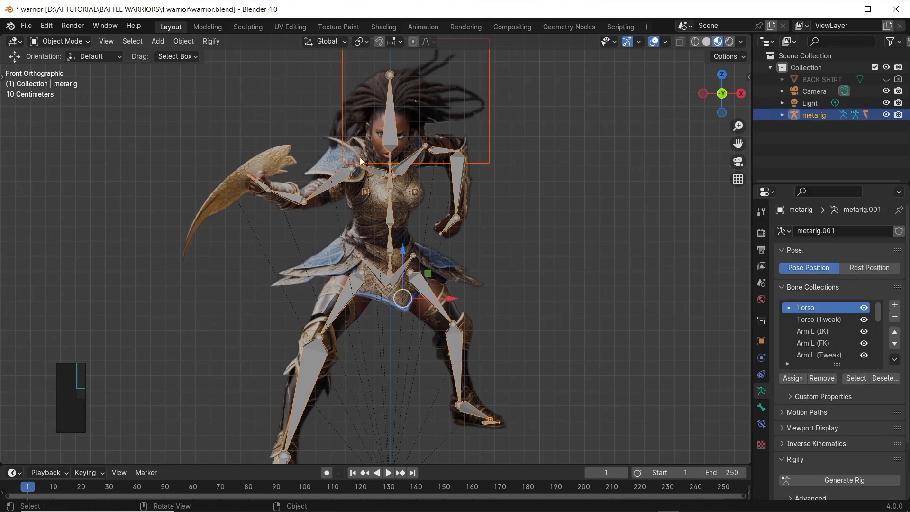
{"action": "left_click", "coordinate": [60, 41]}
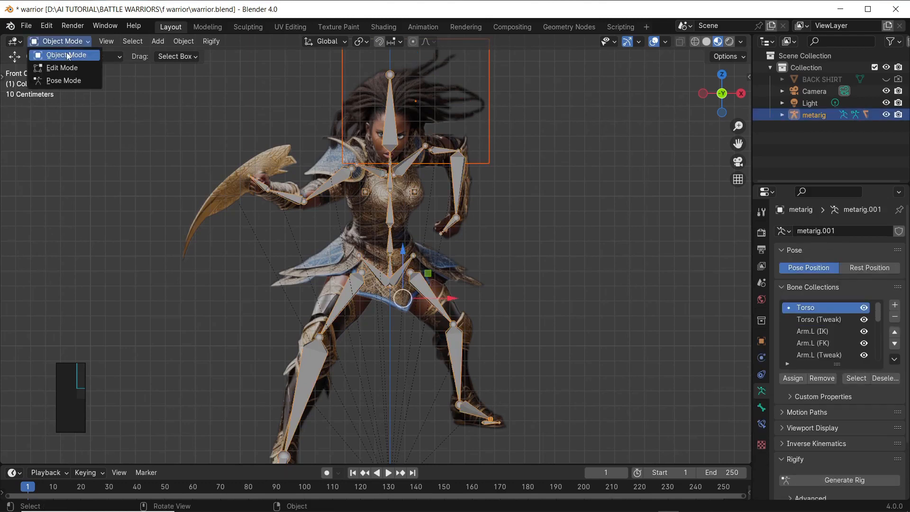
{"action": "left_click", "coordinate": [70, 82]}
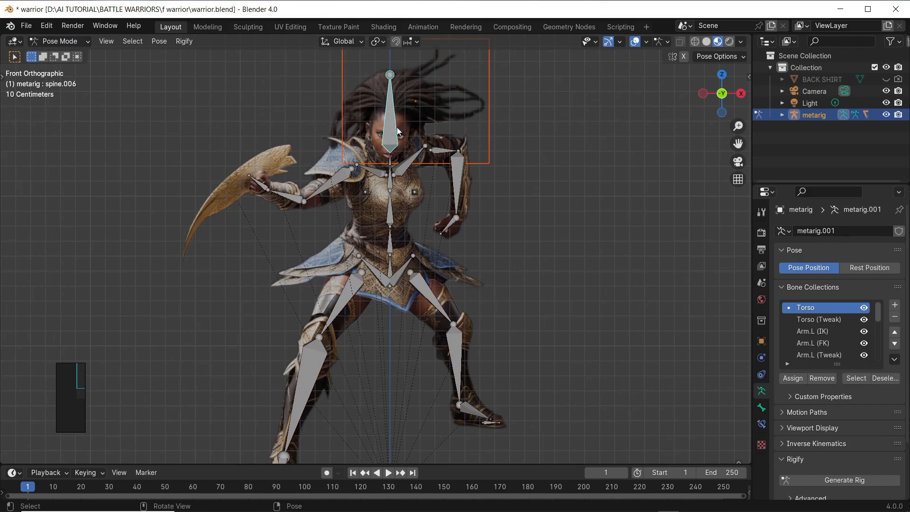
{"action": "key", "text": "ctrl"}
{"action": "key", "text": "ctrl+p"}
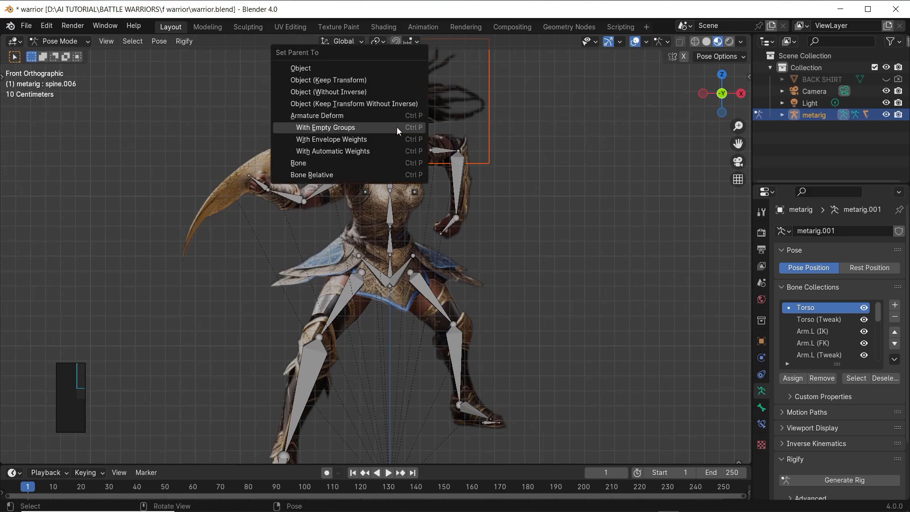
{"action": "left_click", "coordinate": [354, 163]}
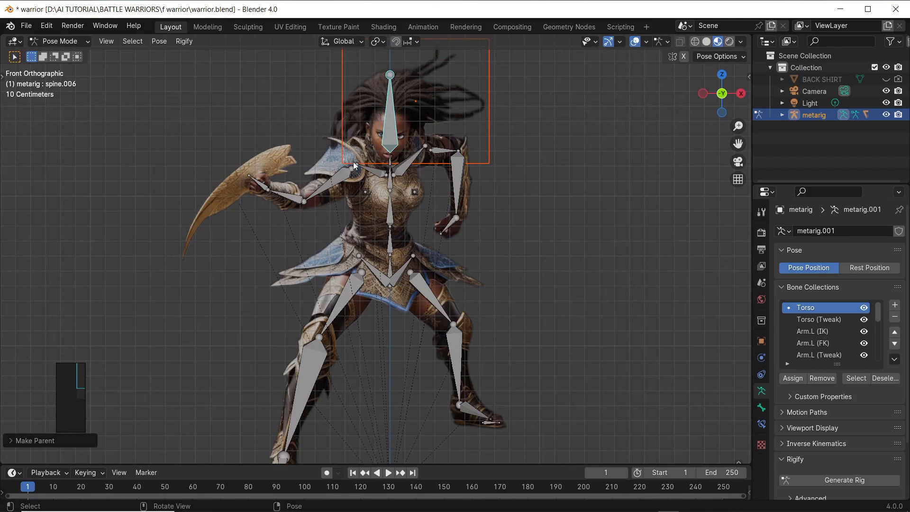
{"action": "left_click", "coordinate": [390, 119]}
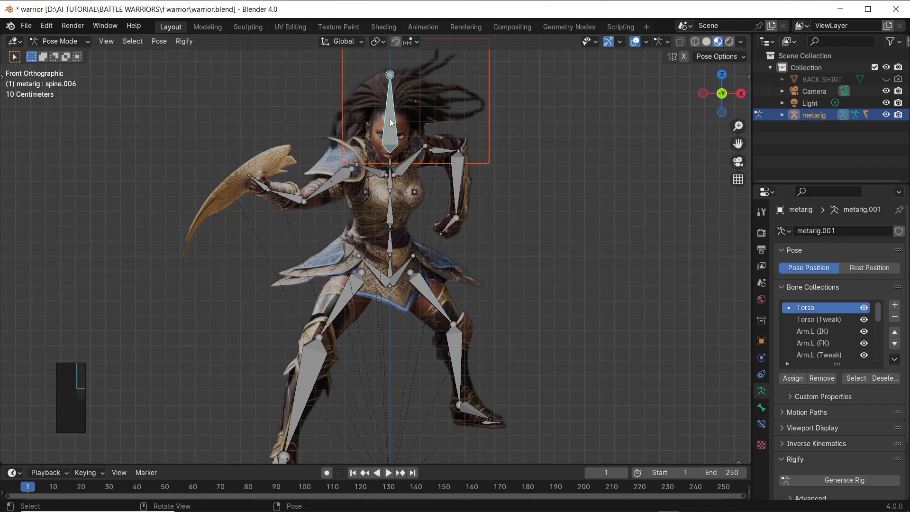
{"action": "left_click", "coordinate": [558, 154]}
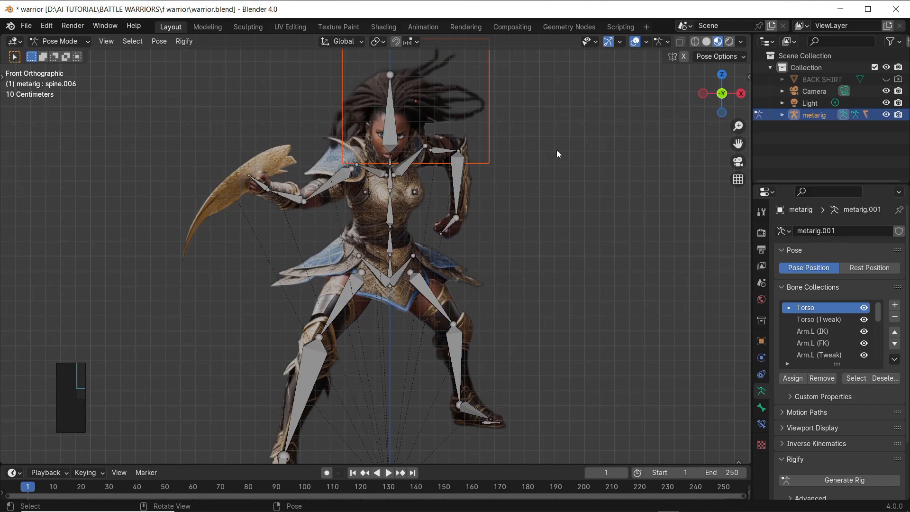
{"action": "left_click", "coordinate": [392, 131]}
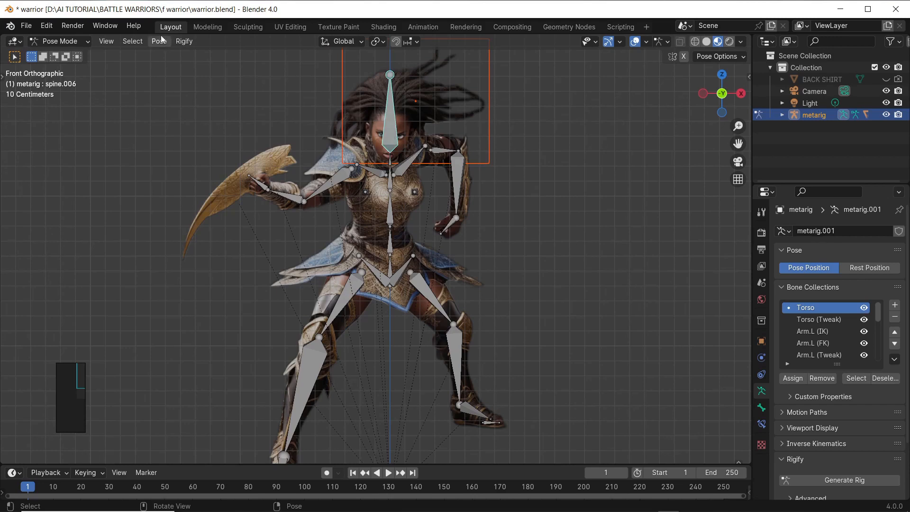
{"action": "left_click", "coordinate": [56, 41]}
{"action": "left_click", "coordinate": [59, 53]}
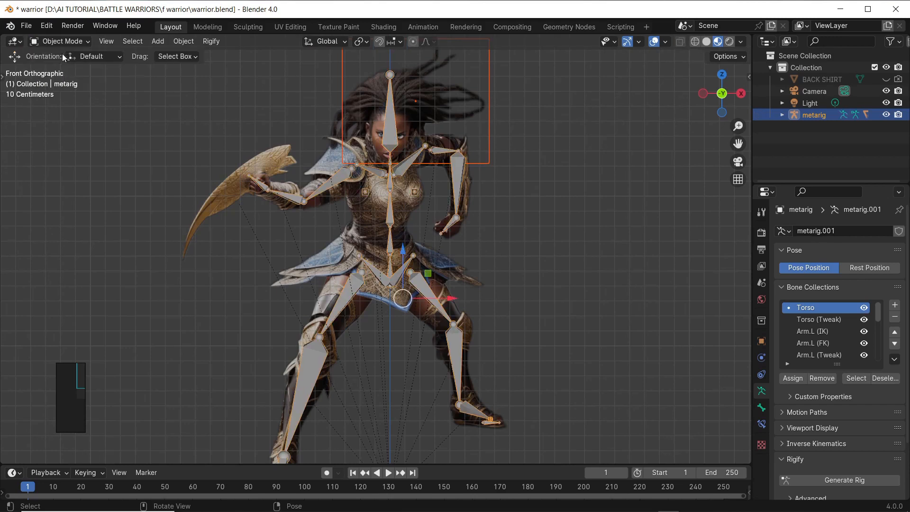
- Select the metarig alone, test the head bone's rotation in Pose Mode, cancel it, and return to Object Mode
{"action": "left_click", "coordinate": [397, 134]}
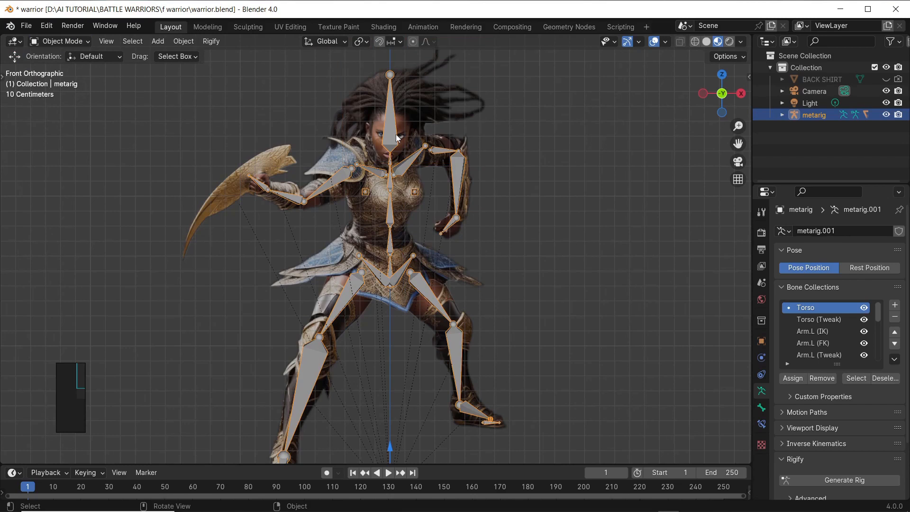
{"action": "left_click", "coordinate": [56, 41]}
{"action": "left_click", "coordinate": [60, 78]}
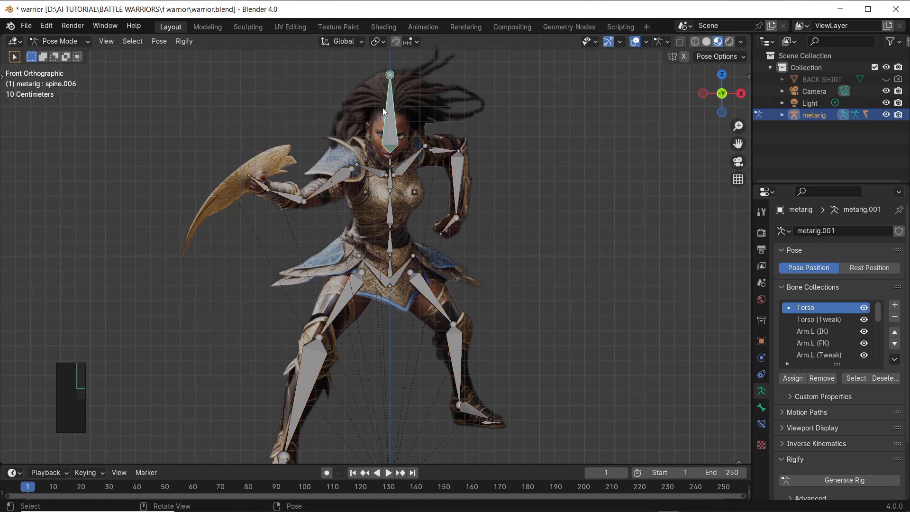
{"action": "key", "text": "r"}
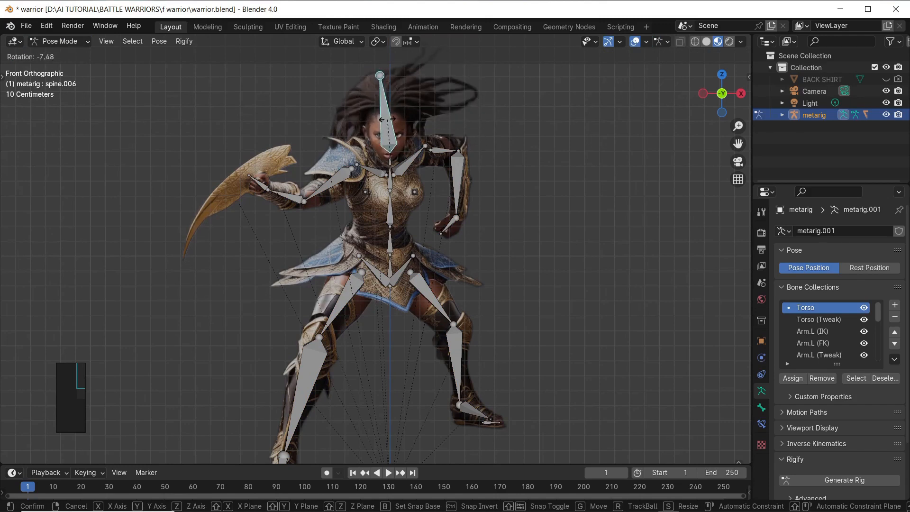
{"action": "key", "text": "Escape"}
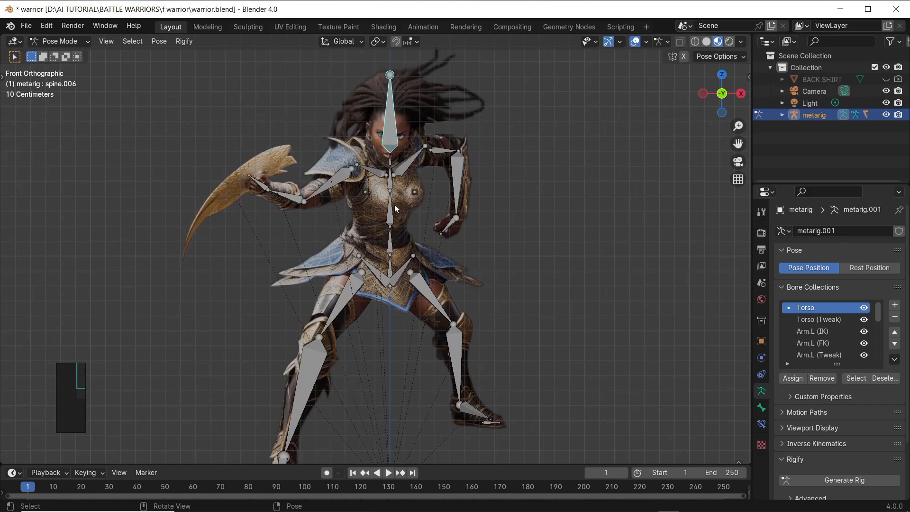
{"action": "scroll", "coordinate": [396, 207], "scroll_direction": "down", "scroll_amount": 3}
{"action": "scroll", "coordinate": [395, 208], "scroll_direction": "up", "scroll_amount": 3}
{"action": "scroll", "coordinate": [377, 180], "scroll_direction": "down", "scroll_amount": 1}
{"action": "scroll", "coordinate": [224, 107], "scroll_direction": "up", "scroll_amount": 1}
{"action": "left_click", "coordinate": [59, 41]}
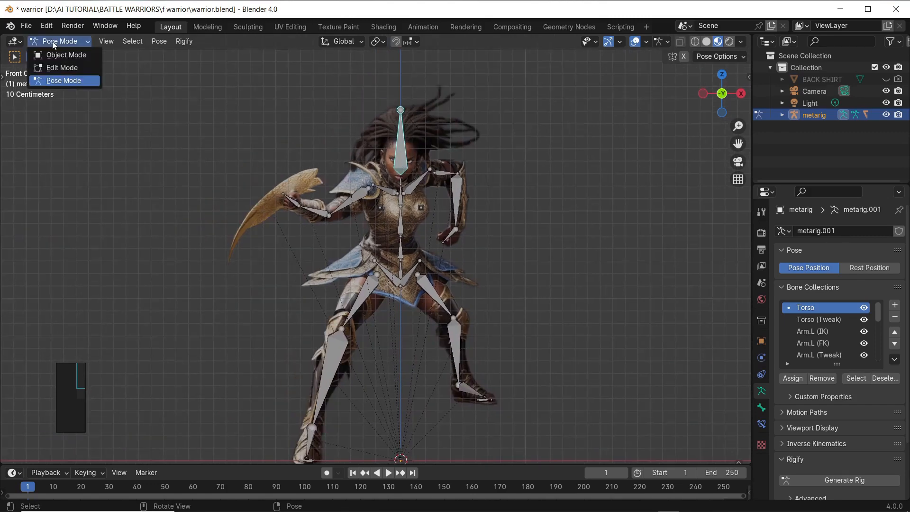
{"action": "left_click", "coordinate": [73, 60]}
- Select the BACK_HAIR plane together with the metarig, and parent the plane to the head bone using the Bone option
{"action": "left_click", "coordinate": [362, 135]}
{"action": "left_click", "coordinate": [348, 137]}
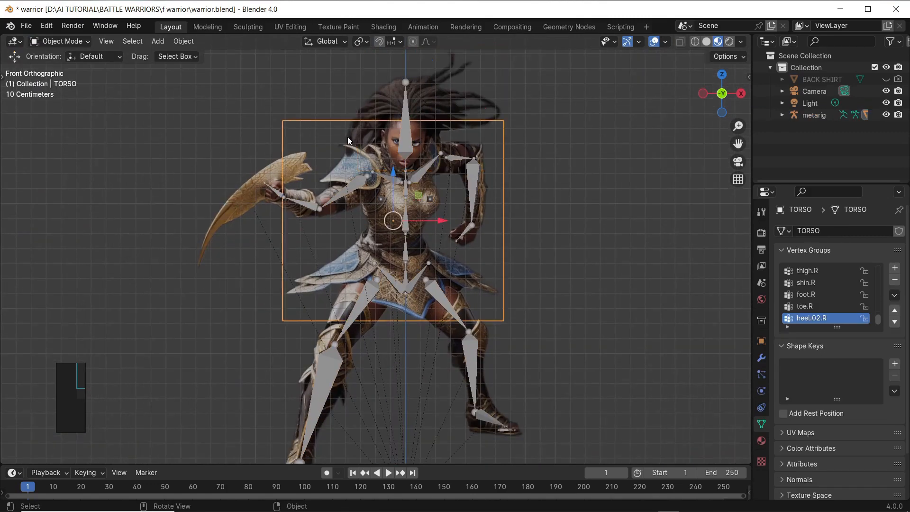
{"action": "scroll", "coordinate": [370, 91], "scroll_direction": "up", "scroll_amount": 2}
{"action": "left_click", "coordinate": [423, 152]}
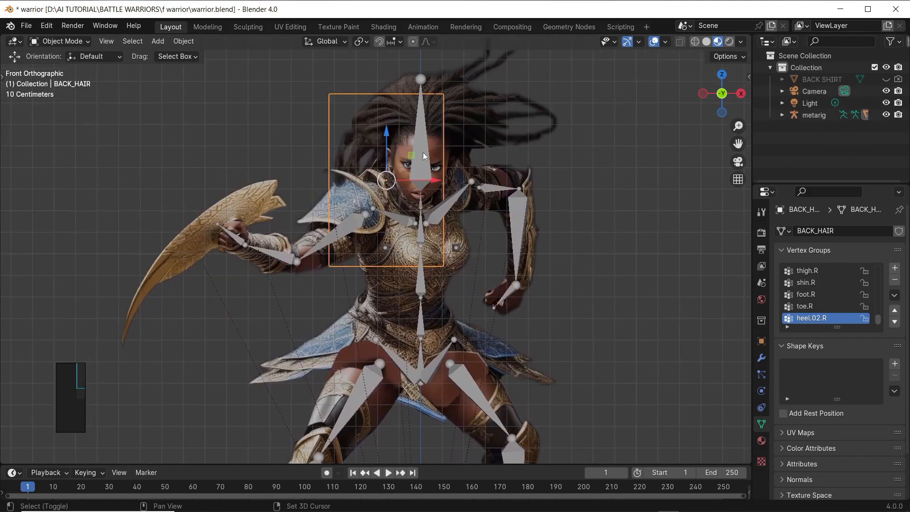
{"action": "left_click", "coordinate": [422, 153]}
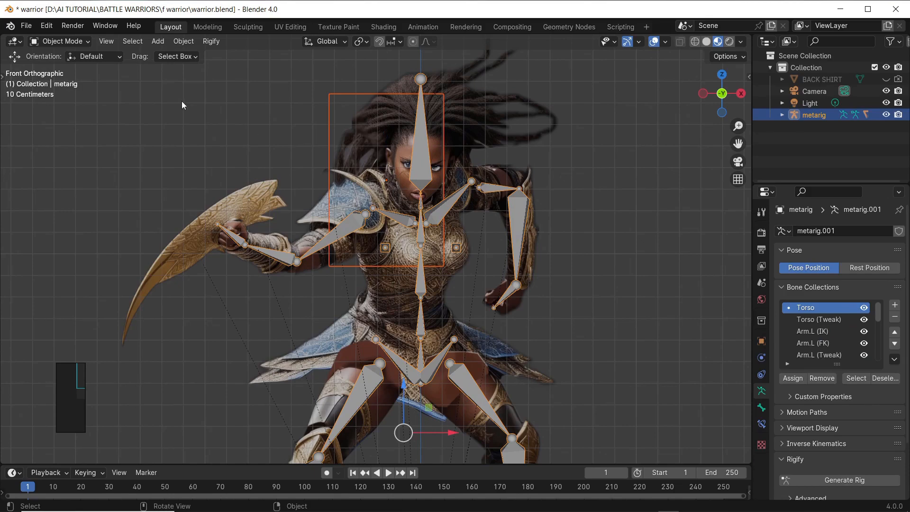
{"action": "left_click", "coordinate": [75, 42]}
{"action": "left_click", "coordinate": [64, 80]}
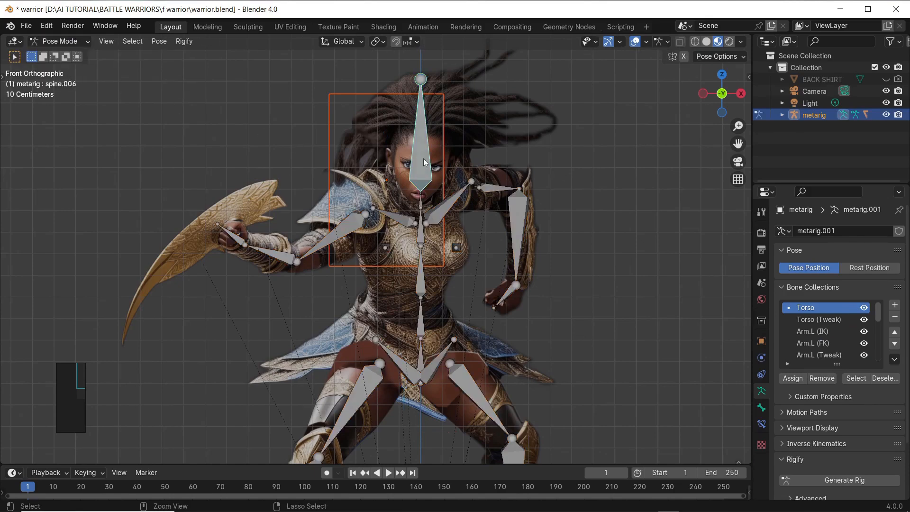
{"action": "key", "text": "ctrl+p"}
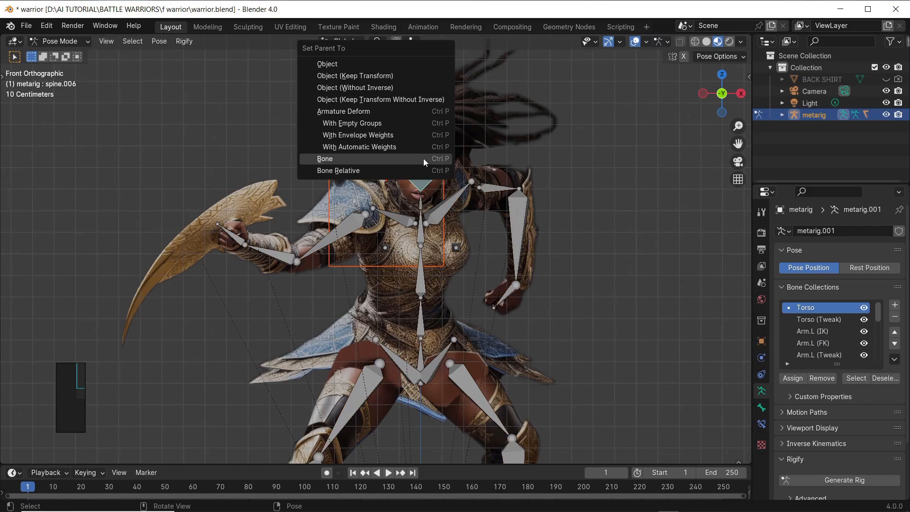
{"action": "left_click", "coordinate": [423, 159]}
- Test the head bone's rotation with the BACK_HAIR plane bound to it, and cancel the rotation
{"action": "left_click", "coordinate": [420, 141]}
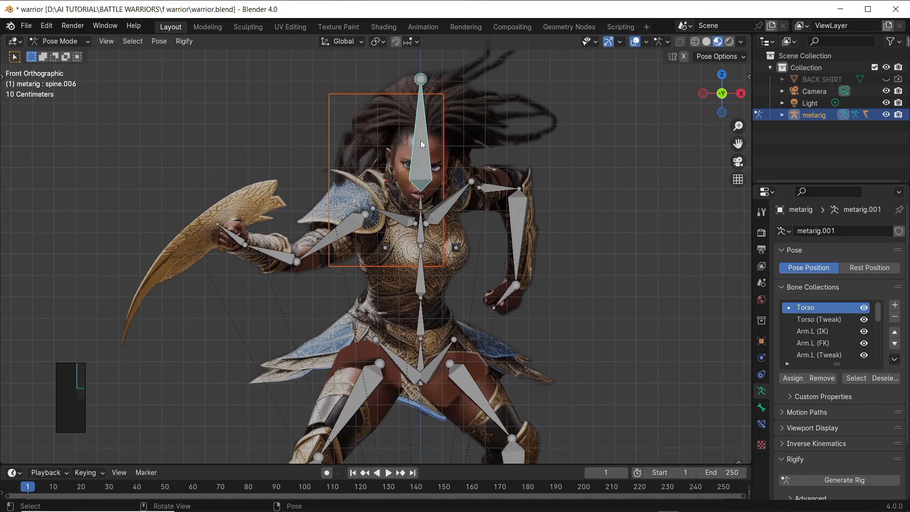
{"action": "key", "text": "r"}
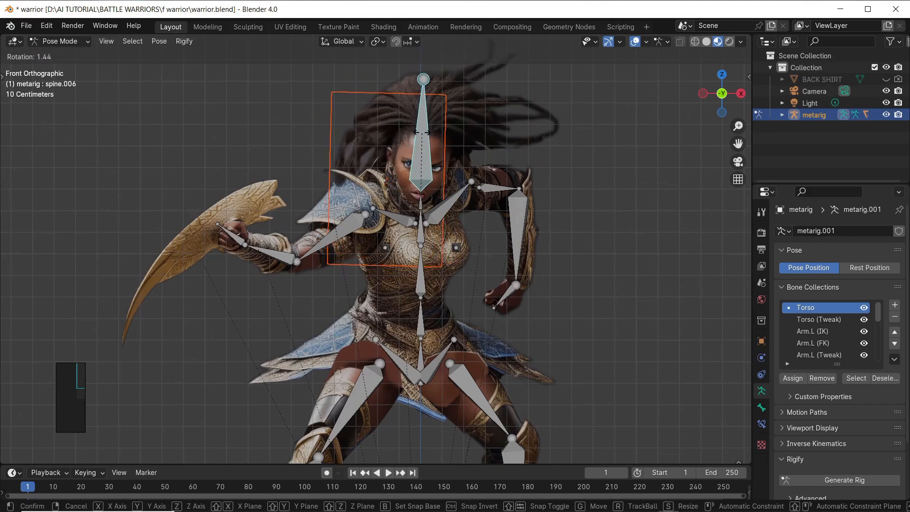
{"action": "left_click", "coordinate": [421, 132]}
{"action": "scroll", "coordinate": [423, 168], "scroll_direction": "down", "scroll_amount": 1}
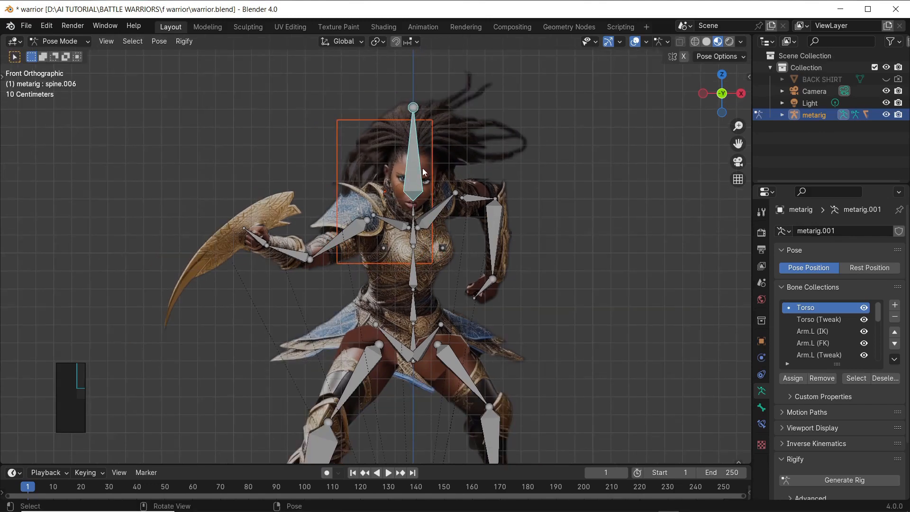
- Return the metarig to Object Mode, expand its hierarchy in the outliner, and select the L UPPER ARM plane
{"action": "left_click", "coordinate": [355, 229]}
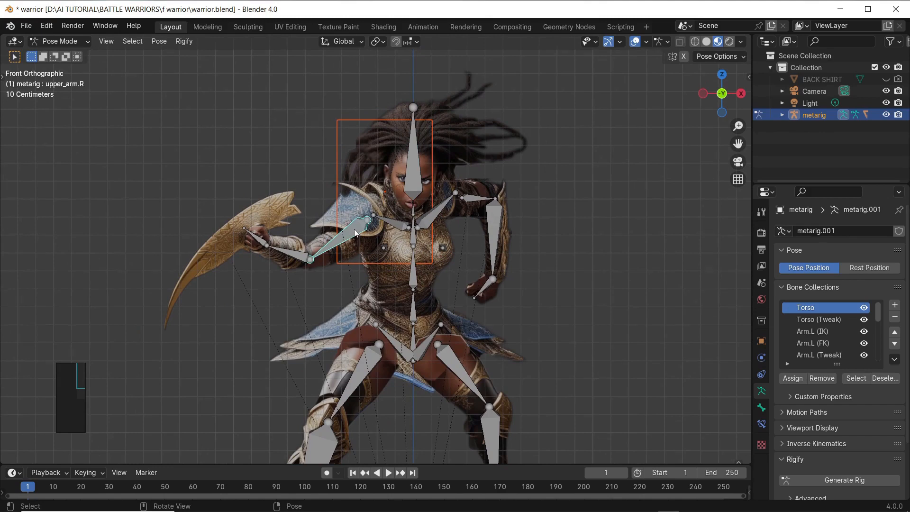
{"action": "key", "text": "ctrl+Tab"}
{"action": "left_click", "coordinate": [519, 229]}
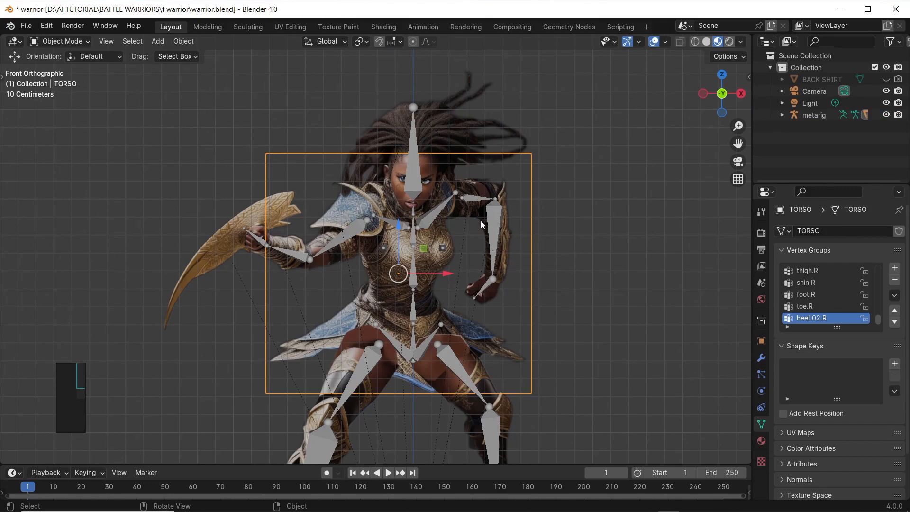
{"action": "left_click", "coordinate": [783, 115]}
{"action": "scroll", "coordinate": [806, 114], "scroll_direction": "down", "scroll_amount": 4}
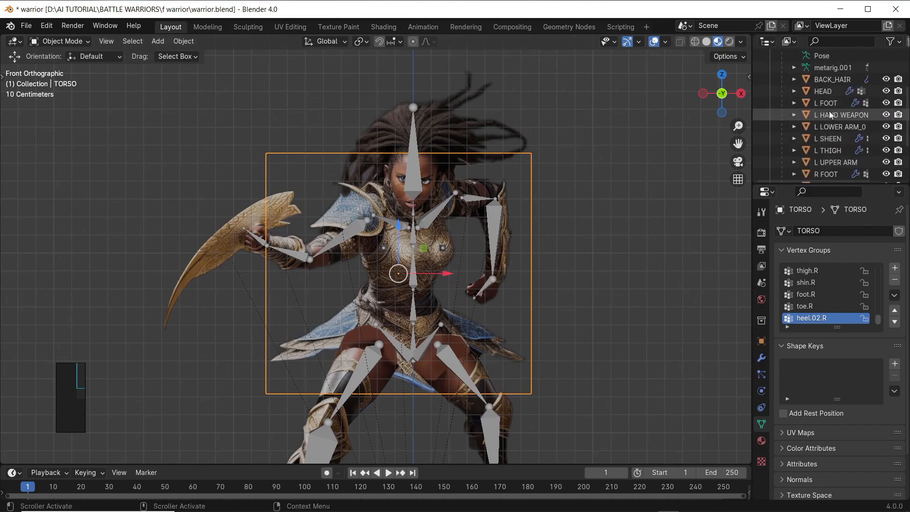
{"action": "left_click", "coordinate": [834, 163]}
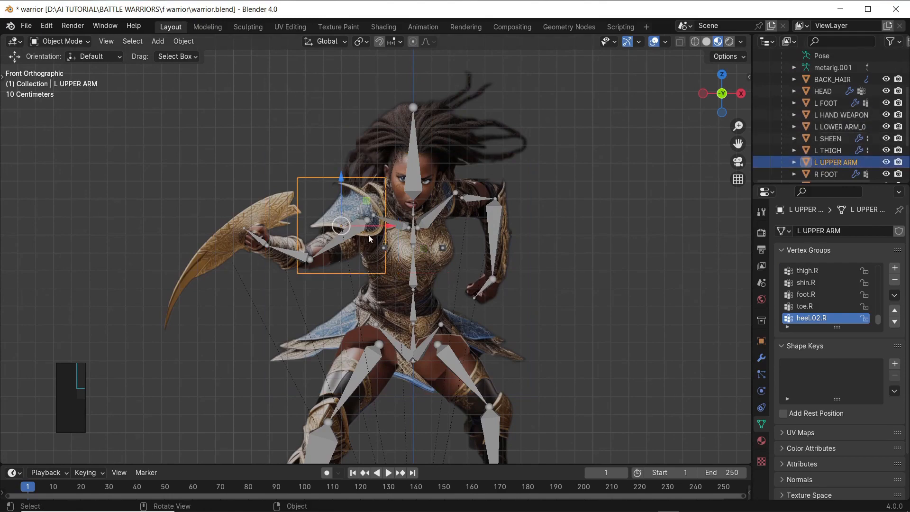
{"action": "left_click", "coordinate": [337, 238]}
{"action": "key", "text": "ctrl+Tab"}
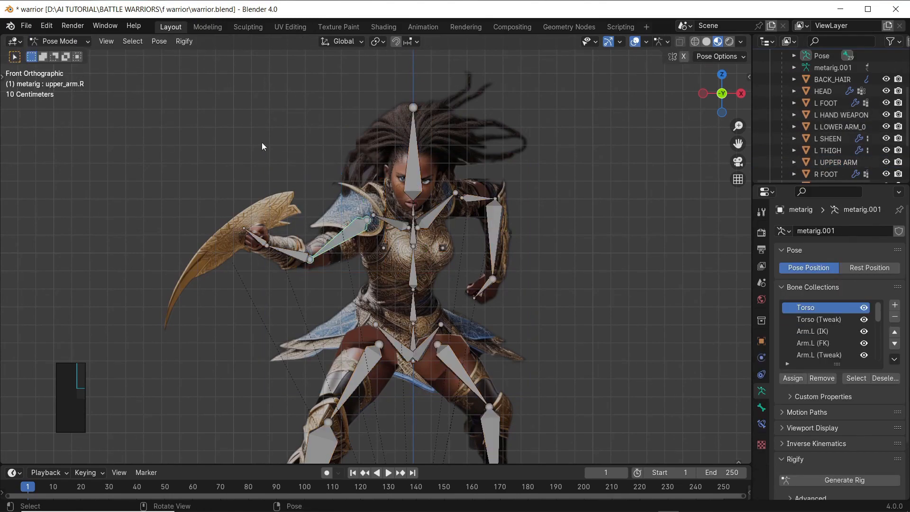
{"action": "key", "text": "ctrl+Tab"}
- Parent the L UPPER ARM plane to the metarig's upper_arm.R bone using the Bone option, and return to Object Mode
{"action": "left_click", "coordinate": [330, 248]}
{"action": "left_click", "coordinate": [340, 240], "text": "shift"}
{"action": "left_click", "coordinate": [60, 42]}
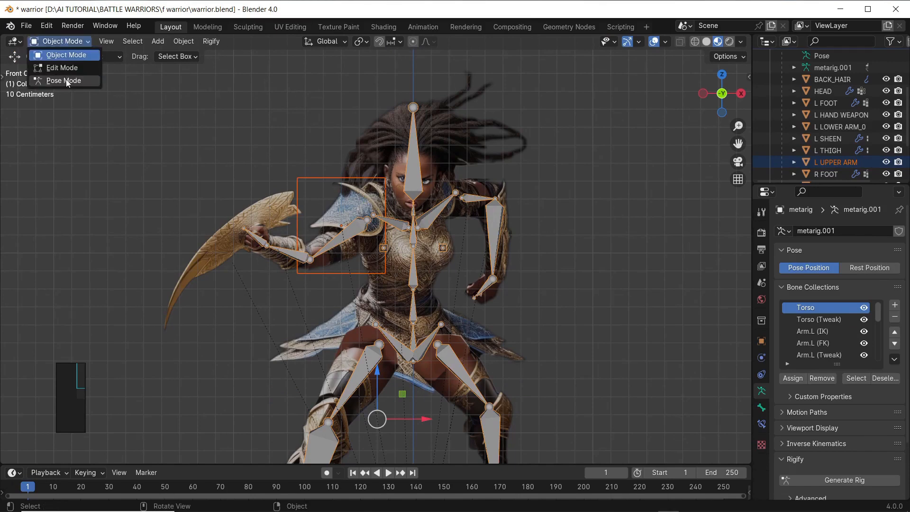
{"action": "left_click", "coordinate": [59, 79]}
{"action": "key", "text": "ctrl+p"}
{"action": "left_click", "coordinate": [348, 238]}
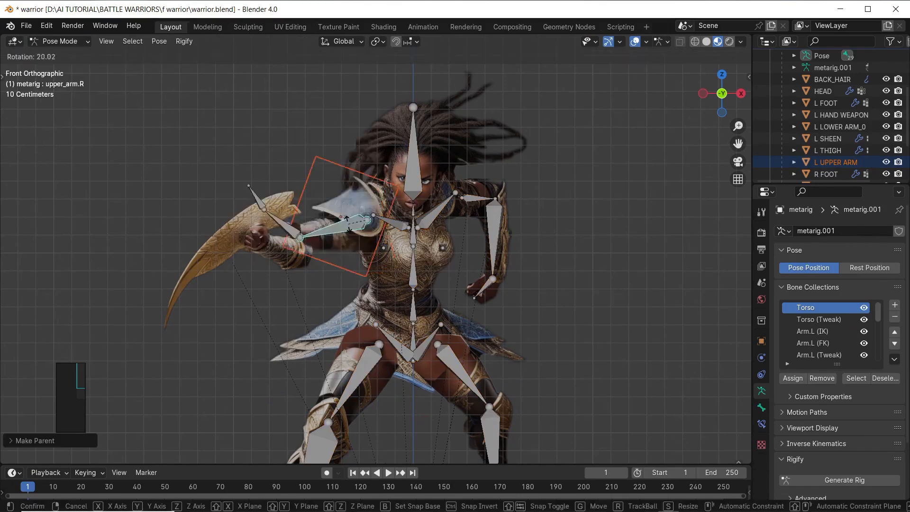
{"action": "key", "text": "ctrl+Tab"}
- Parent the L LOWER ARM_0 plane to the forearm.R bone using the Bone option, test the bone's rotation, and return to Object Mode
{"action": "left_click", "coordinate": [279, 247]}
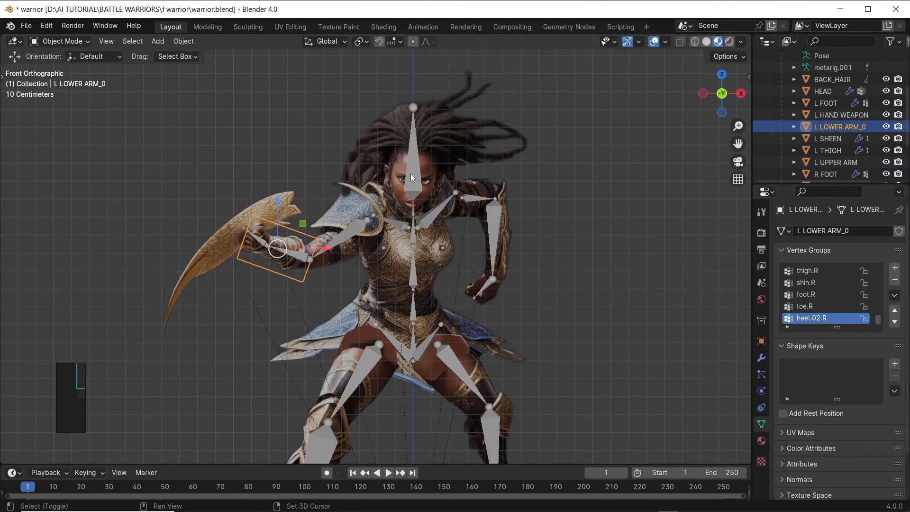
{"action": "left_click", "coordinate": [296, 252]}
{"action": "key", "text": "ctrl+Tab"}
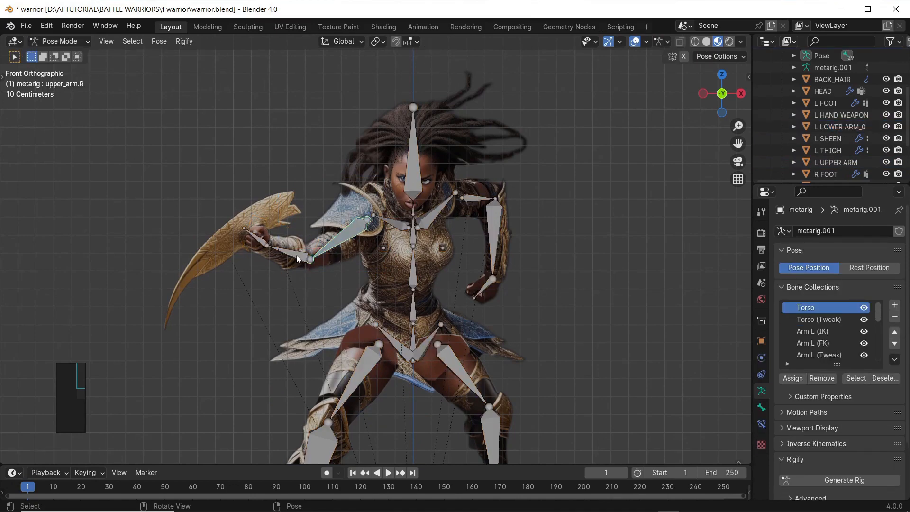
{"action": "key", "text": "ctrl+Tab"}
{"action": "left_click", "coordinate": [297, 256]}
{"action": "key", "text": "ctrl+Tab"}
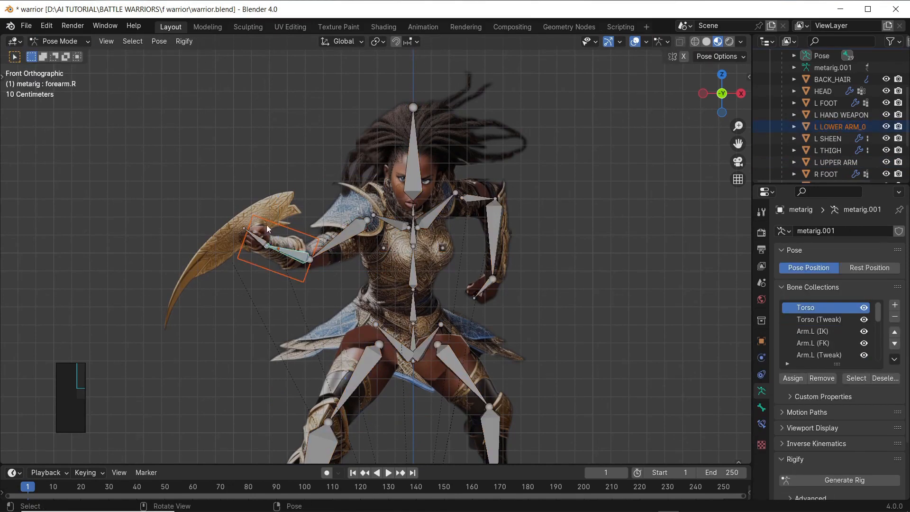
{"action": "key", "text": "ctrl+p"}
{"action": "left_click", "coordinate": [275, 229]}
{"action": "key", "text": "r"}
{"action": "left_click", "coordinate": [261, 240]}
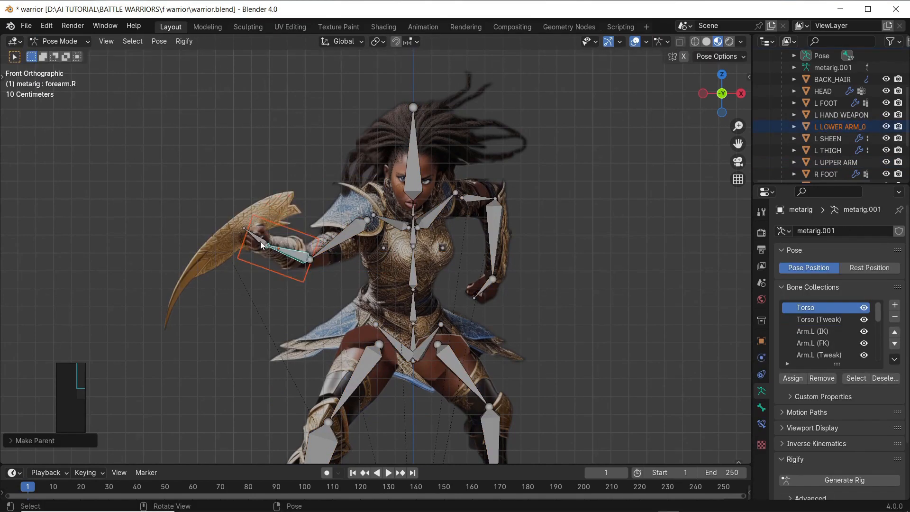
{"action": "key", "text": "ctrl+Tab"}
- Parent the L HAND WEAPON plane to the forearm.R bone using the Bone option, and test the bone's rotation
{"action": "left_click", "coordinate": [273, 199]}
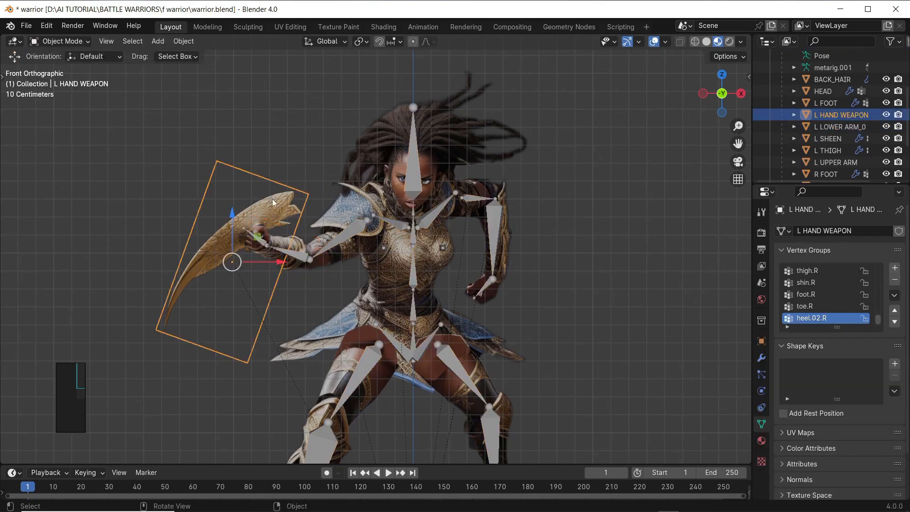
{"action": "left_click", "coordinate": [318, 245], "text": "shift"}
{"action": "key", "text": "ctrl+Tab"}
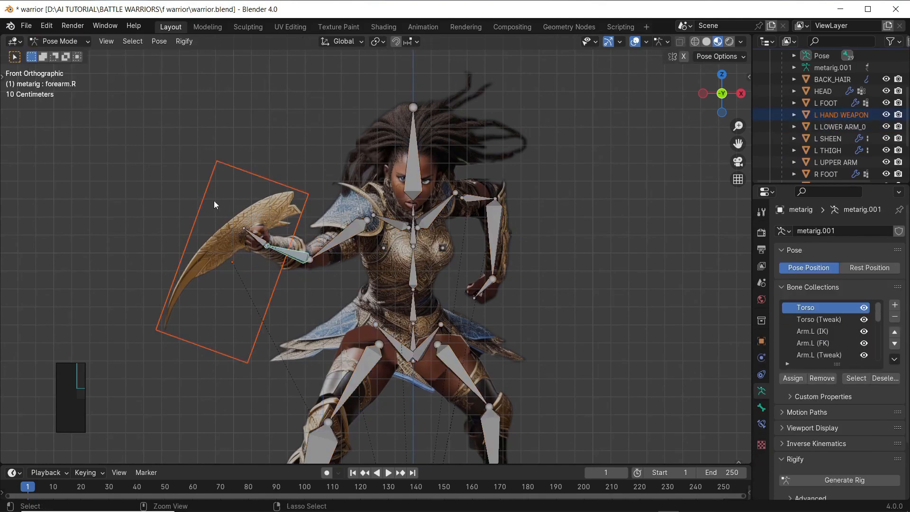
{"action": "key", "text": "ctrl+p"}
{"action": "left_click", "coordinate": [214, 201]}
{"action": "key", "text": "r"}
{"action": "left_click", "coordinate": [281, 256]}
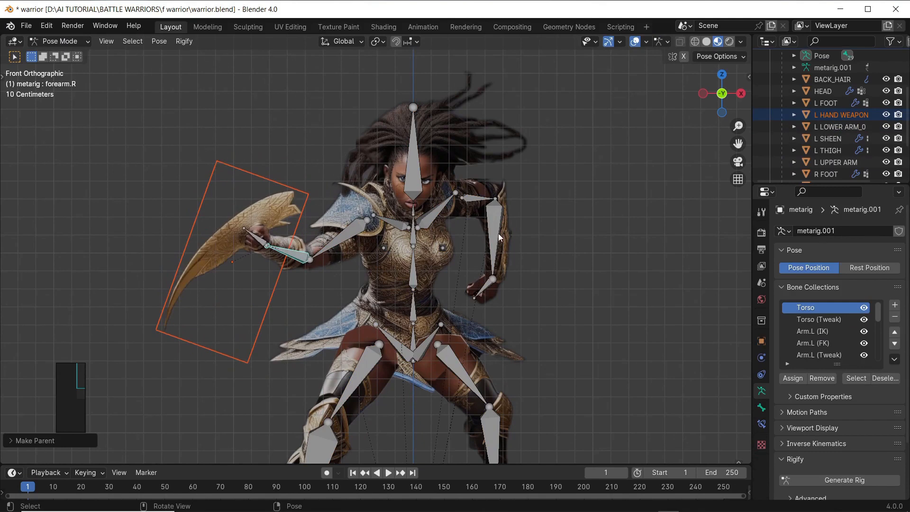
- Select the metarig's forearm.L bone in front view, and return to Object Mode
{"action": "left_click", "coordinate": [721, 93]}
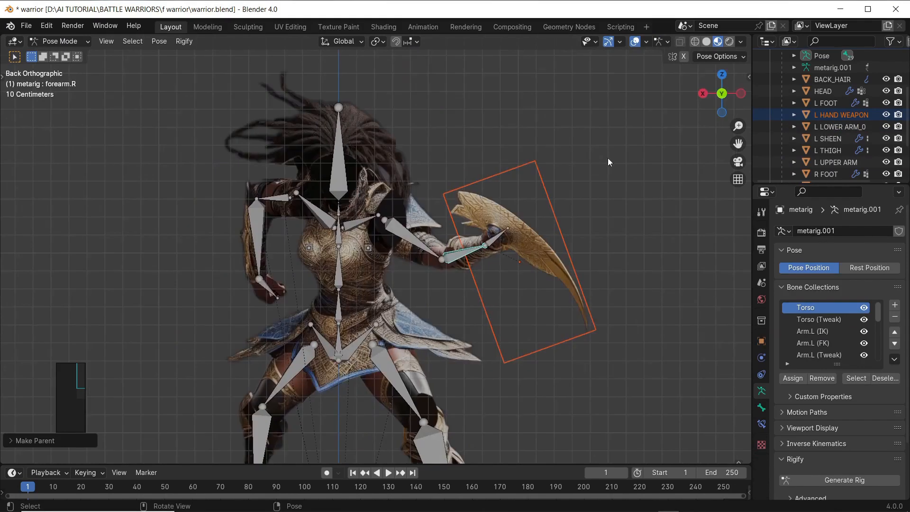
{"action": "left_click", "coordinate": [721, 93]}
{"action": "scroll", "coordinate": [490, 239], "scroll_direction": "down", "scroll_amount": 2}
{"action": "scroll", "coordinate": [489, 239], "scroll_direction": "up", "scroll_amount": 2}
{"action": "scroll", "coordinate": [489, 239], "scroll_direction": "down", "scroll_amount": 2}
{"action": "middle_click_drag", "start_coordinate": [472, 269], "coordinate": [470, 229], "text": "shift"}
{"action": "scroll", "coordinate": [470, 229], "scroll_direction": "up", "scroll_amount": 3}
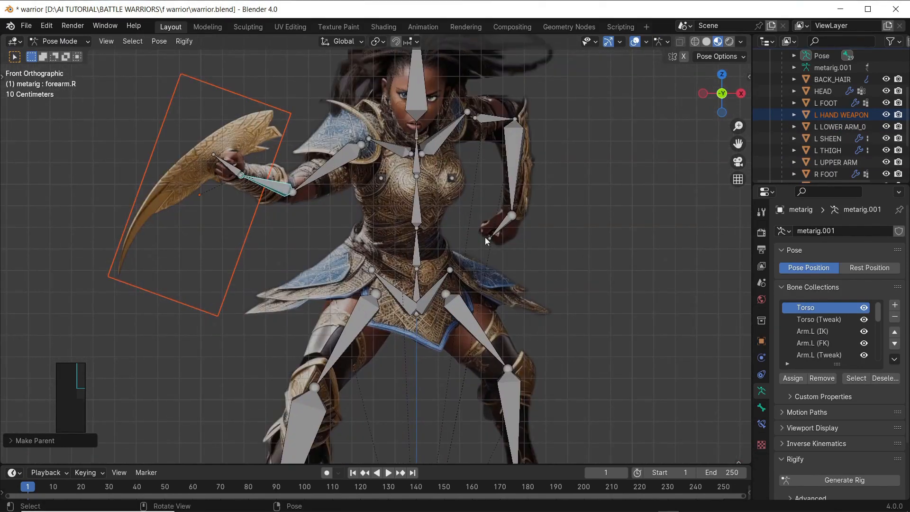
{"action": "left_click", "coordinate": [510, 199]}
{"action": "left_click", "coordinate": [60, 41]}
{"action": "left_click", "coordinate": [63, 54]}
- Parent the R LOWER ARM plane to the forearm.L bone using the Bone option, then test and cancel the bone's rotation
{"action": "left_click", "coordinate": [526, 186]}
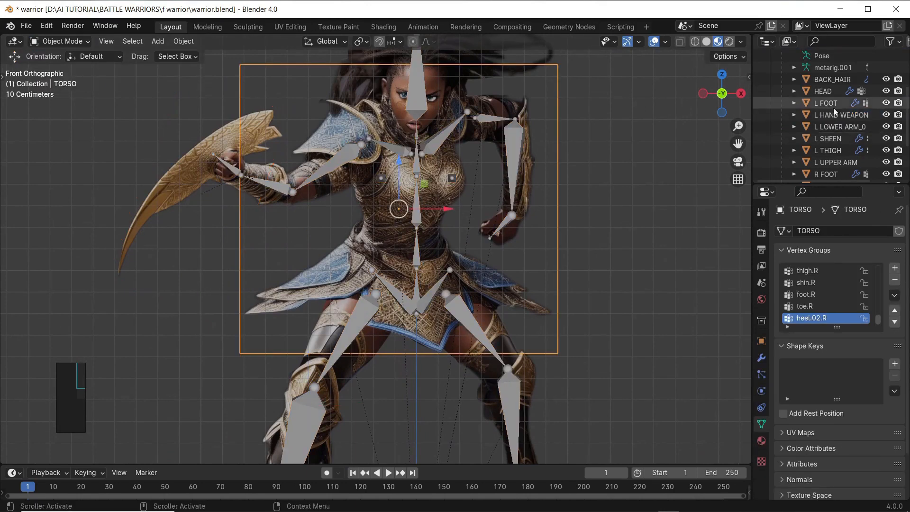
{"action": "scroll", "coordinate": [835, 152], "scroll_direction": "down", "scroll_amount": 1}
{"action": "left_click", "coordinate": [836, 162]}
{"action": "left_click", "coordinate": [415, 98], "text": "shift"}
{"action": "left_click", "coordinate": [60, 41]}
{"action": "left_click", "coordinate": [64, 79]}
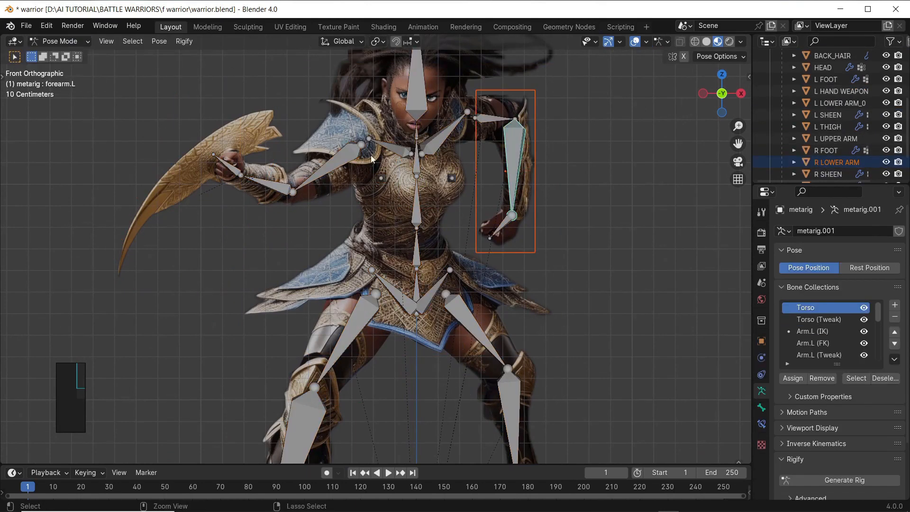
{"action": "key", "text": "ctrl+p"}
{"action": "left_click", "coordinate": [371, 155]}
{"action": "key", "text": "r"}
{"action": "right_click", "coordinate": [569, 192]}
- Parent the R UPPER ARM plane to the upper_arm.L bone using the Bone option, then test and cancel the bone's rotation
{"action": "left_click", "coordinate": [494, 120]}
{"action": "left_click", "coordinate": [60, 41]}
{"action": "left_click", "coordinate": [63, 54]}
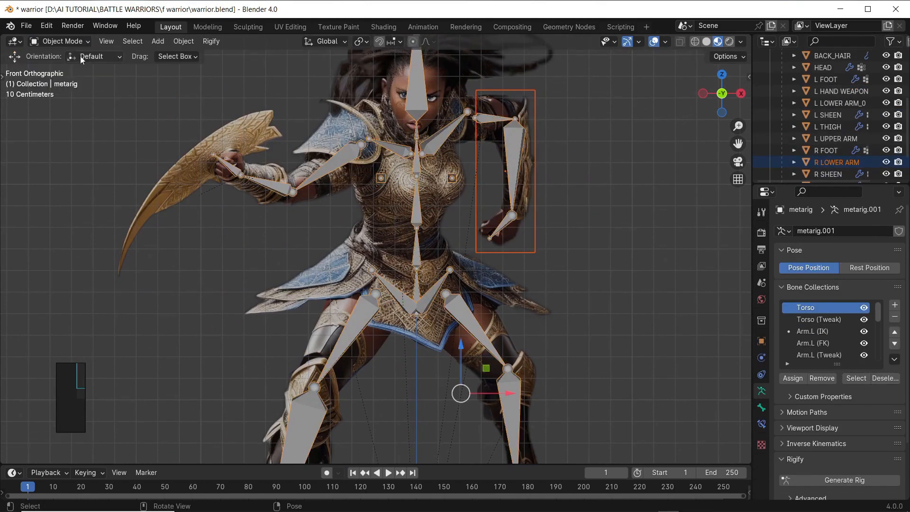
{"action": "scroll", "coordinate": [834, 143], "scroll_direction": "down", "scroll_amount": 2}
{"action": "left_click", "coordinate": [836, 160]}
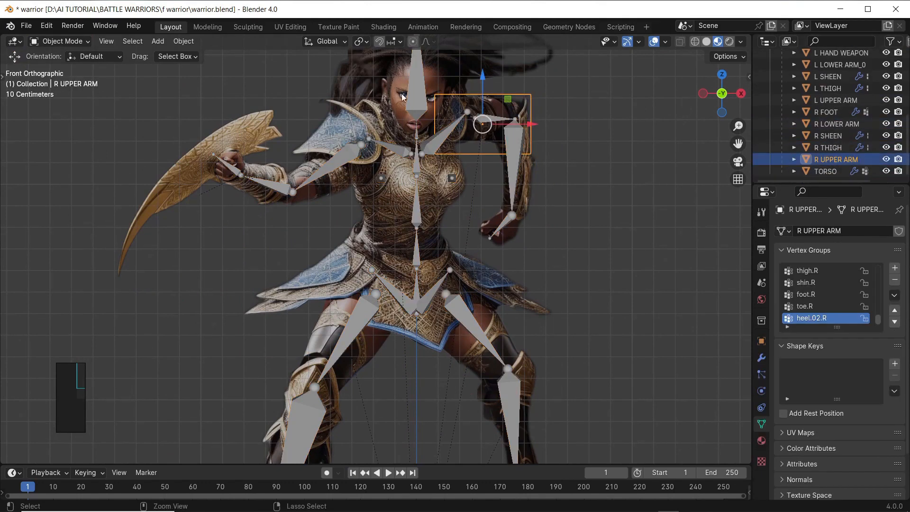
{"action": "left_click", "coordinate": [415, 98], "text": "shift"}
{"action": "left_click", "coordinate": [61, 42]}
{"action": "left_click", "coordinate": [71, 79]}
{"action": "key", "text": "ctrl+p"}
{"action": "left_click", "coordinate": [579, 157]}
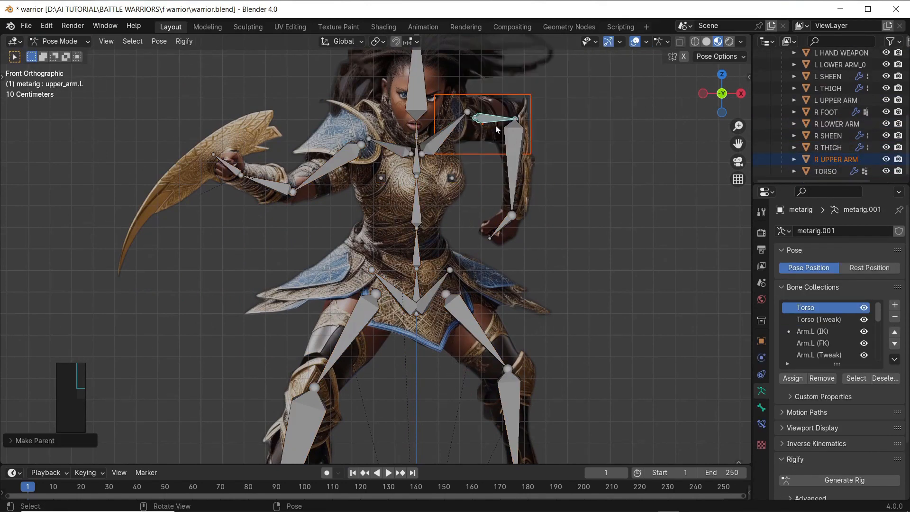
{"action": "key", "text": "r"}
{"action": "key", "text": "Escape"}
- Activate the Move tool in Pose Mode and make spine.001 the active bone of the metarig
{"action": "left_click", "coordinate": [60, 41]}
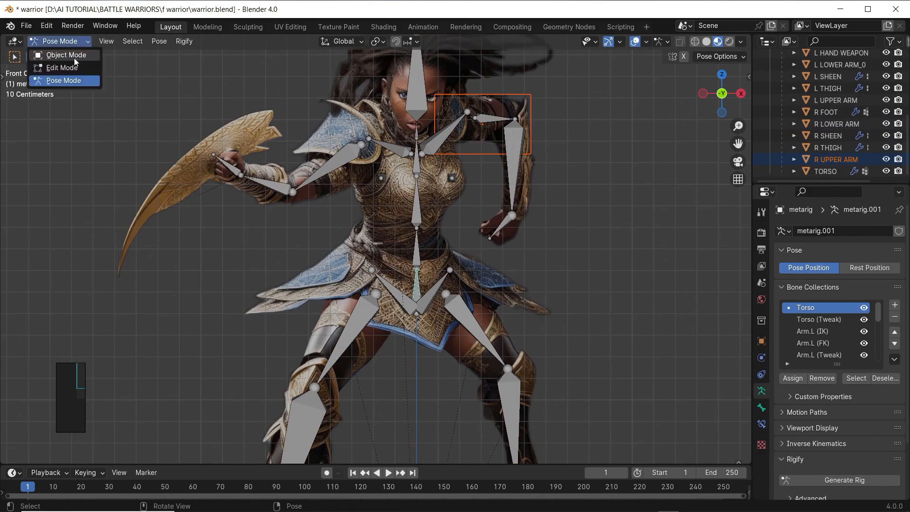
{"action": "left_click", "coordinate": [63, 54]}
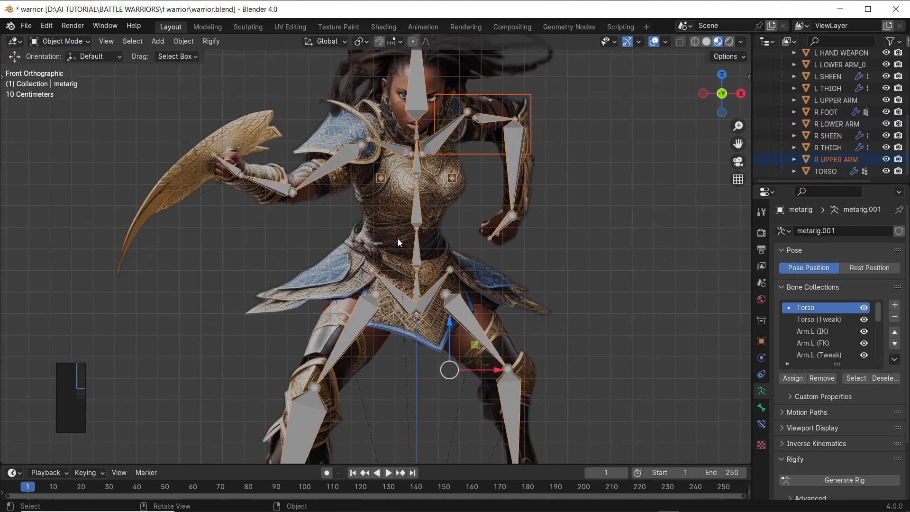
{"action": "key", "text": "ctrl+Tab"}
{"action": "left_click", "coordinate": [417, 256]}
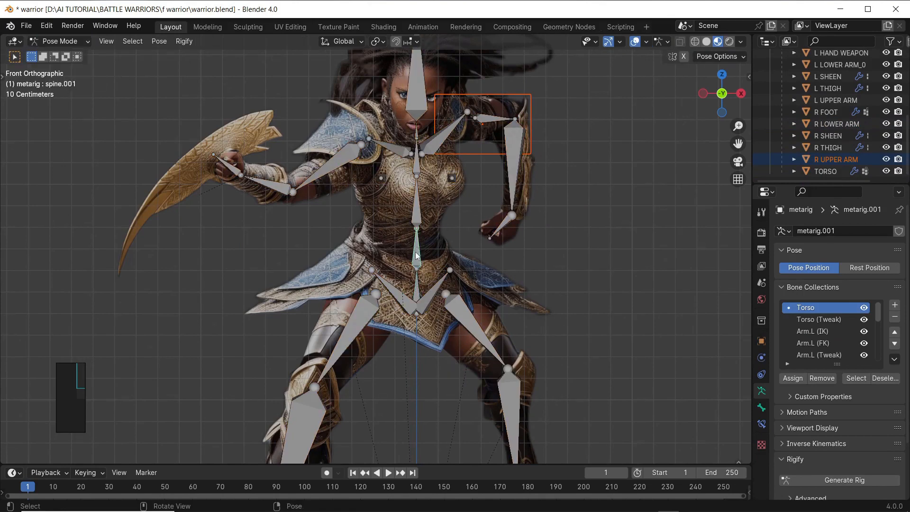
{"action": "left_click", "coordinate": [420, 295]}
{"action": "left_click", "coordinate": [2, 76]}
{"action": "left_click", "coordinate": [16, 123]}
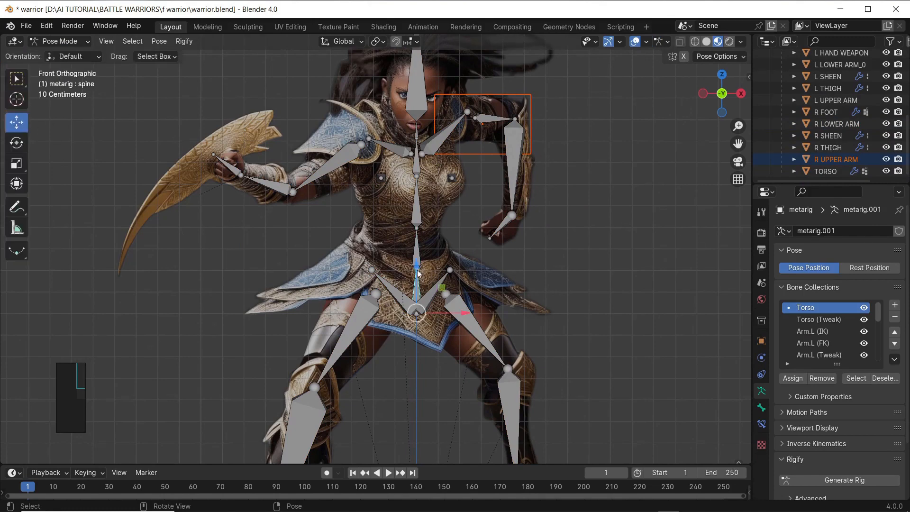
{"action": "left_click", "coordinate": [412, 257]}
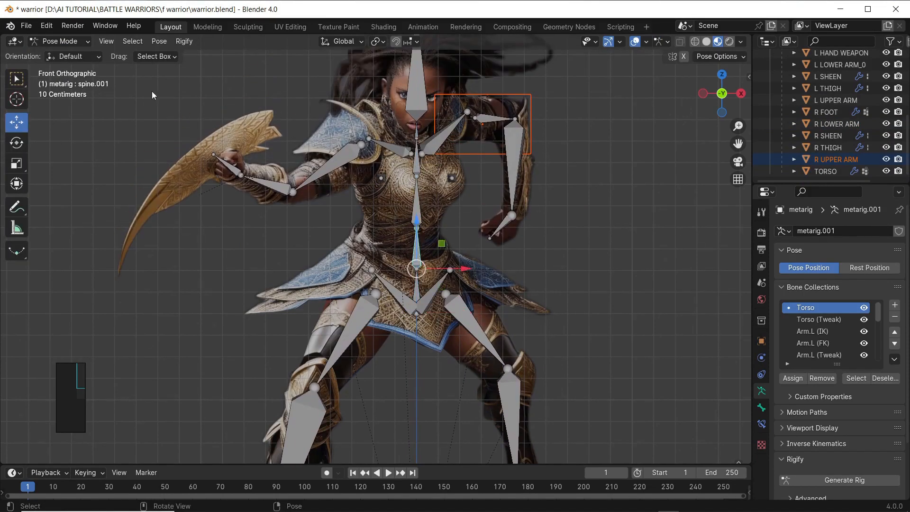
- Test the spine.001 bone's rotation several times, cancelling each rotation
{"action": "key", "text": "r"}
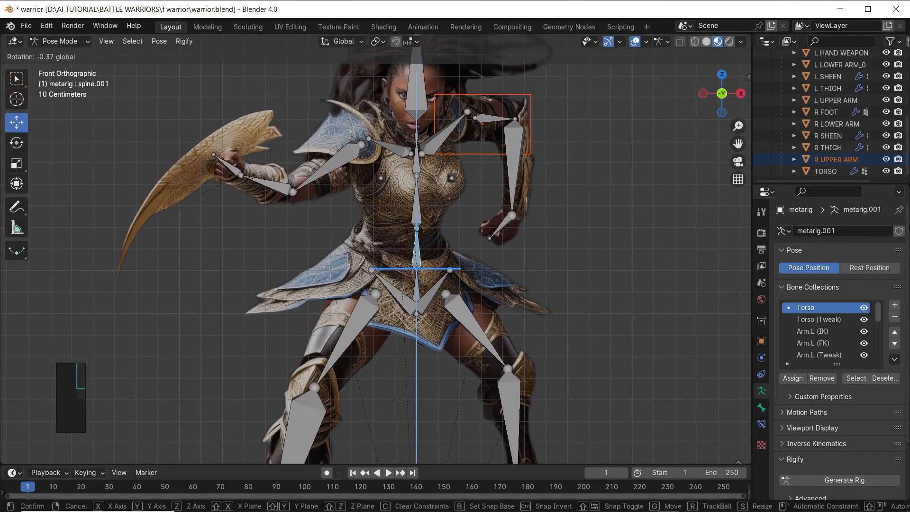
{"action": "right_click", "coordinate": [412, 203]}
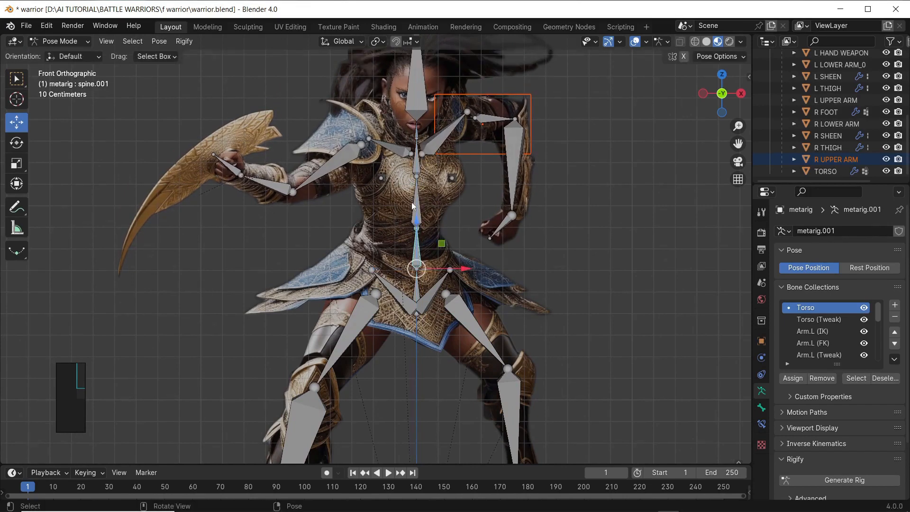
{"action": "key", "text": "r"}
{"action": "right_click", "coordinate": [418, 239]}
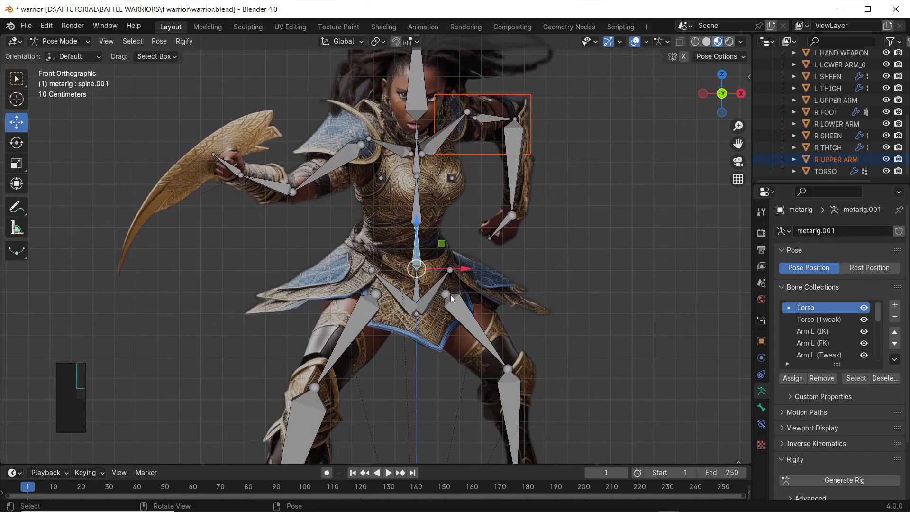
{"action": "key", "text": "r"}
{"action": "right_click", "coordinate": [436, 230]}
- Parent the TORSO plane to the spine.001 bone using the Bone option, and return to Object Mode
{"action": "key", "text": "ctrl+Tab"}
{"action": "left_click", "coordinate": [394, 218]}
{"action": "left_click", "coordinate": [416, 86], "text": "shift"}
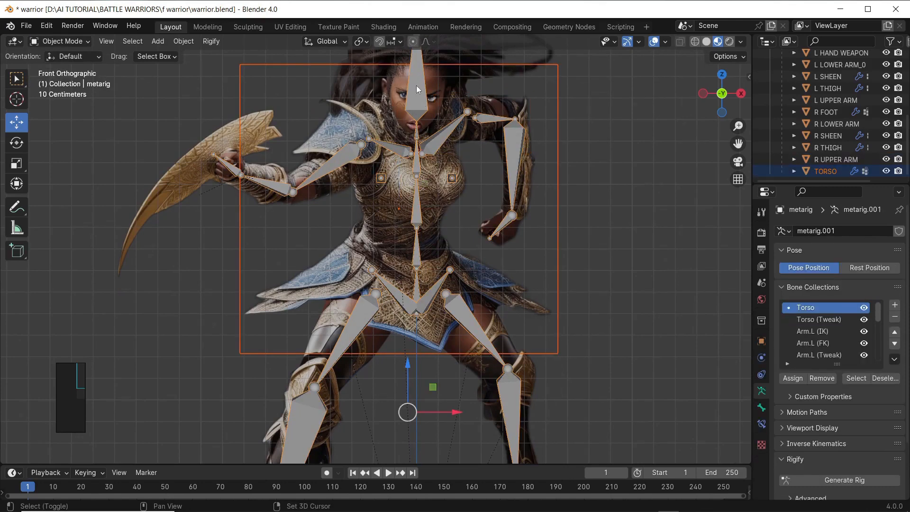
{"action": "left_click", "coordinate": [72, 56]}
{"action": "left_click", "coordinate": [71, 41]}
{"action": "left_click", "coordinate": [58, 78]}
{"action": "key", "text": "ctrl+p"}
{"action": "left_click", "coordinate": [422, 242]}
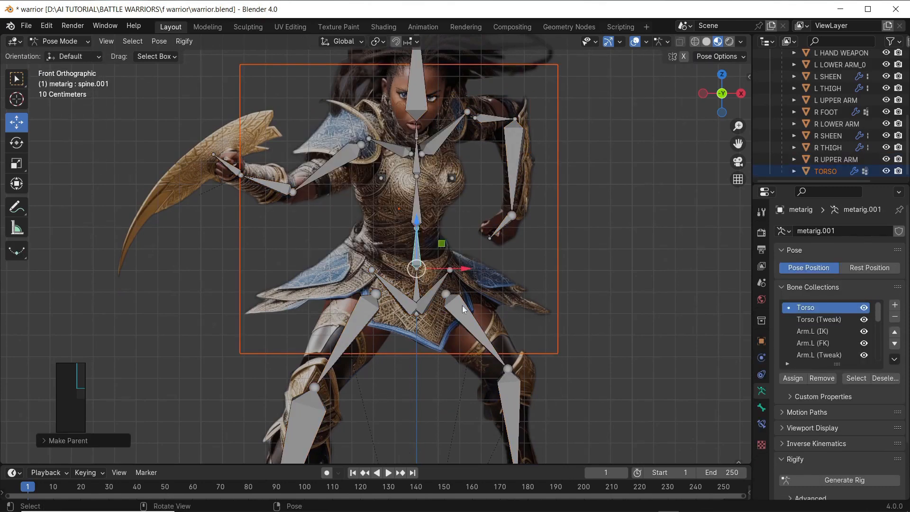
{"action": "key", "text": "ctrl+Tab"}
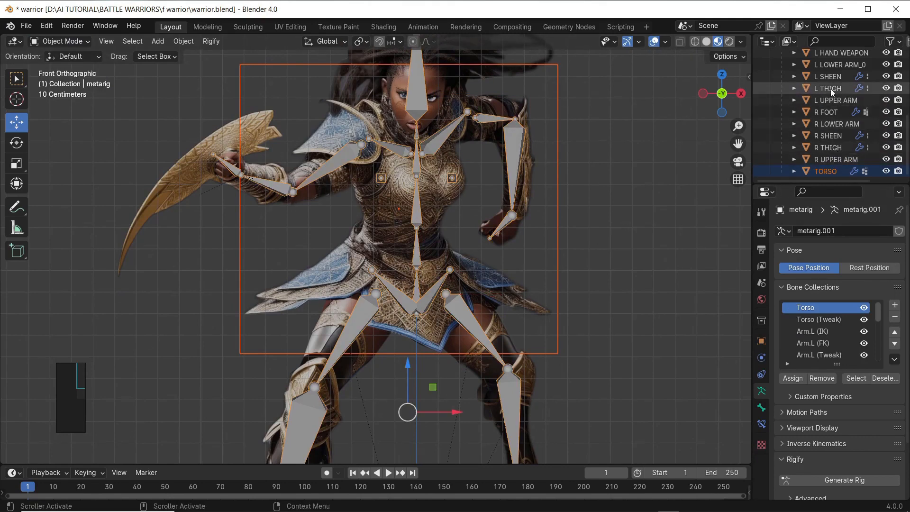
- Select the R THIGH plane together with the metarig, and parent the plane using the Bone option
{"action": "left_click", "coordinate": [826, 148]}
{"action": "left_click", "coordinate": [417, 95], "text": "shift"}
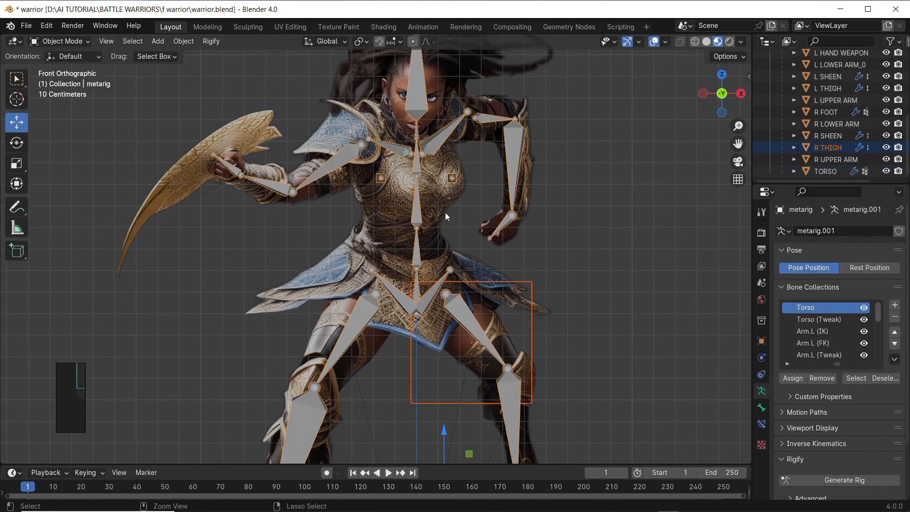
{"action": "key", "text": "ctrl+p"}
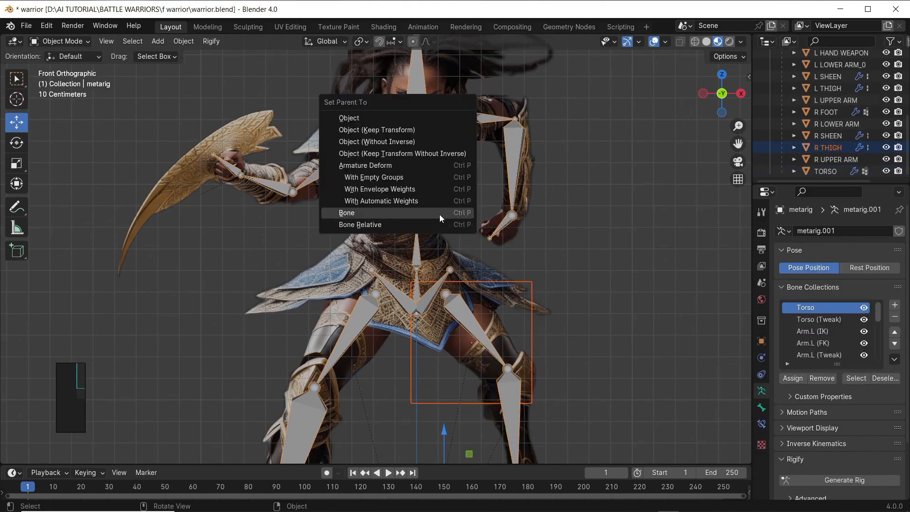
{"action": "left_click", "coordinate": [440, 214]}
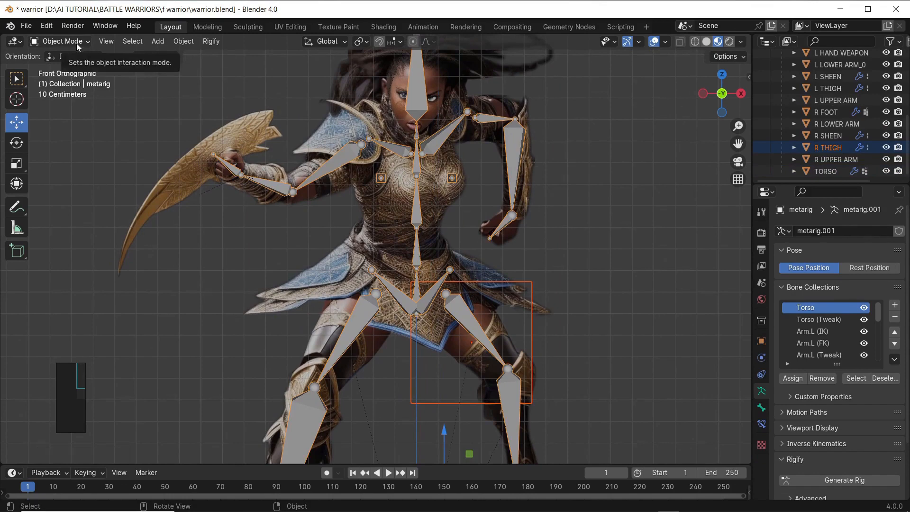
- Test the thigh.L bone's rotation in Pose Mode, and cancel the rotation
{"action": "left_click", "coordinate": [65, 42]}
{"action": "left_click", "coordinate": [77, 81]}
{"action": "key", "text": "r"}
{"action": "right_click", "coordinate": [479, 300]}
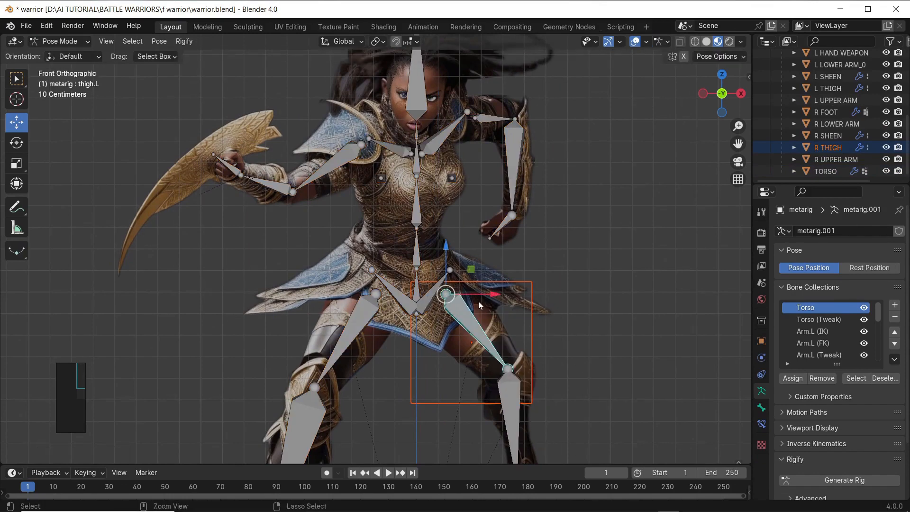
{"action": "key", "text": "r"}
{"action": "right_click", "coordinate": [468, 344]}
- Parent the R SHEEN plane to the shin.L bone using the Bone option, then test and cancel the bone's rotation
{"action": "left_click", "coordinate": [511, 399]}
{"action": "middle_click_drag", "start_coordinate": [570, 394], "coordinate": [557, 311], "text": "shift"}
{"action": "left_click", "coordinate": [64, 41]}
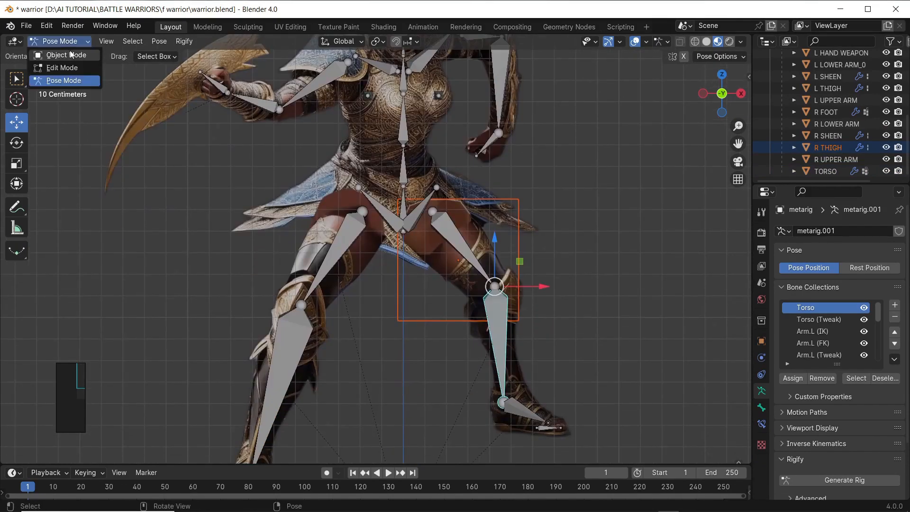
{"action": "left_click", "coordinate": [76, 57]}
{"action": "left_click", "coordinate": [828, 136]}
{"action": "left_click", "coordinate": [397, 120], "text": "shift"}
{"action": "left_click", "coordinate": [65, 42]}
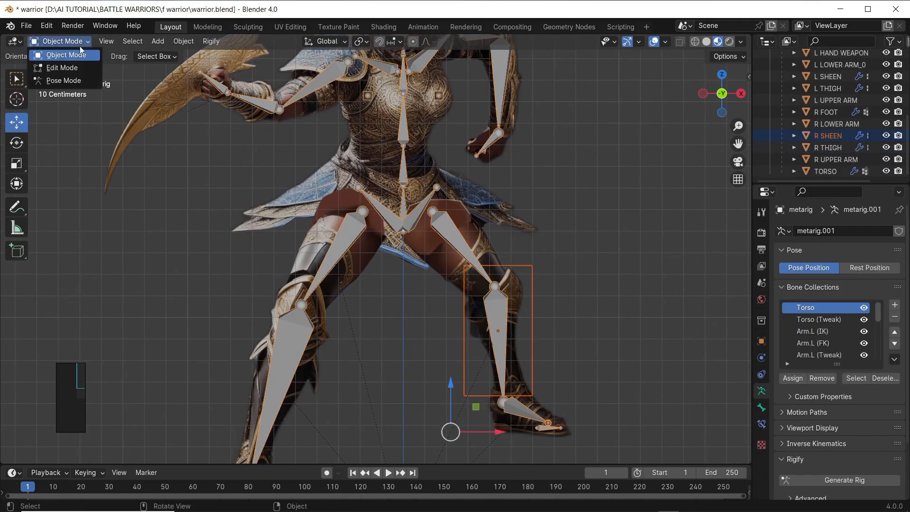
{"action": "left_click", "coordinate": [77, 81]}
{"action": "key", "text": "ctrl+p"}
{"action": "left_click", "coordinate": [536, 268]}
{"action": "key", "text": "r"}
{"action": "right_click", "coordinate": [577, 282]}
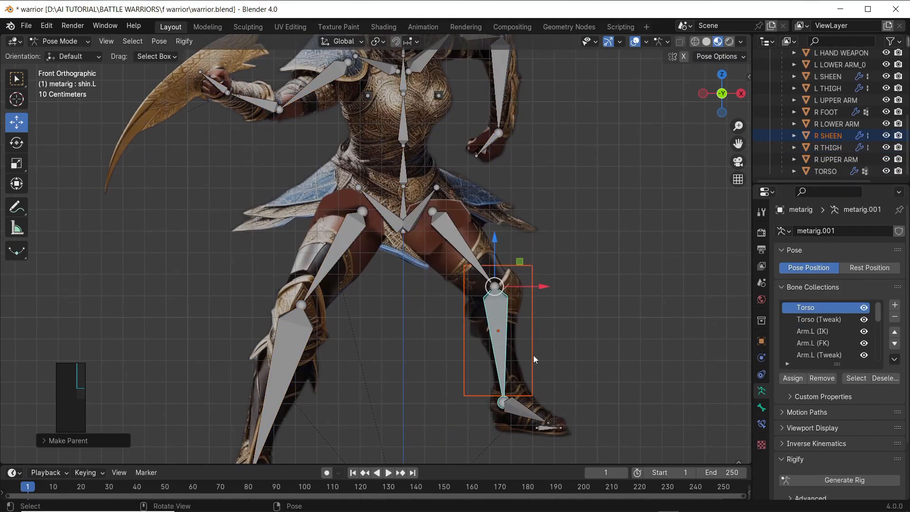
- Parent the R FOOT plane to the shin.L bone using the Bone option, then test and cancel the bone's rotation
{"action": "left_click", "coordinate": [521, 406]}
{"action": "middle_click_drag", "start_coordinate": [593, 370], "coordinate": [583, 346]}
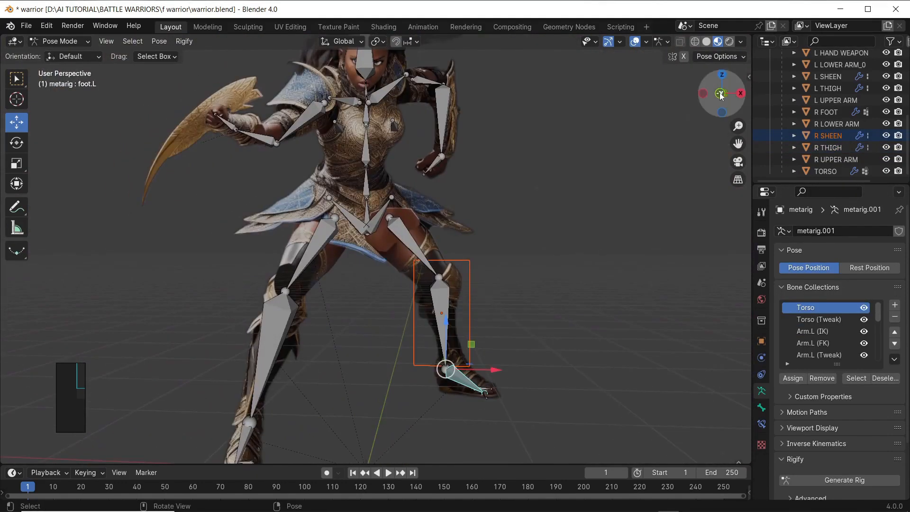
{"action": "left_click", "coordinate": [722, 94]}
{"action": "left_click", "coordinate": [507, 337]}
{"action": "left_click", "coordinate": [830, 112]}
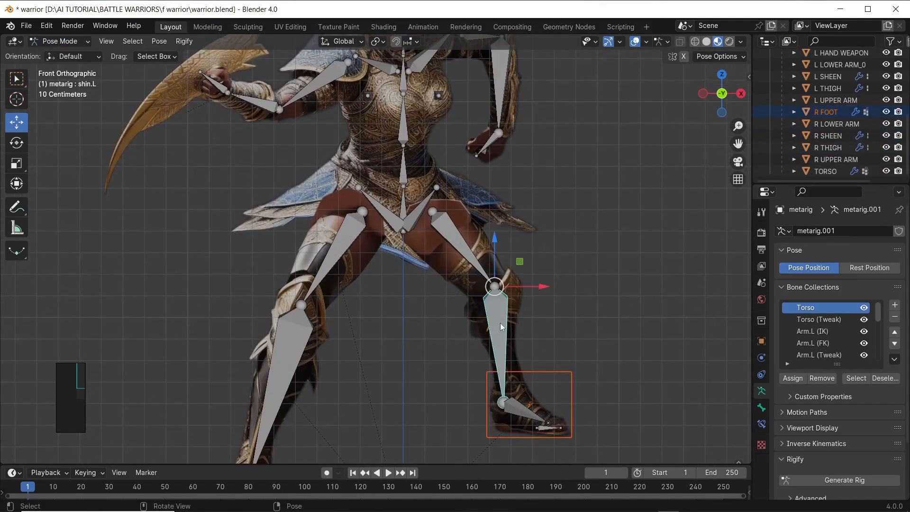
{"action": "key", "text": "ctrl+Tab"}
{"action": "key", "text": "ctrl+Tab"}
{"action": "key", "text": "ctrl+p"}
{"action": "left_click", "coordinate": [431, 277]}
{"action": "key", "text": "r"}
{"action": "right_click", "coordinate": [427, 267]}
- Test and cancel the thigh.R bone's rotation, and parent the L THIGH plane to it using the Bone option
{"action": "scroll", "coordinate": [366, 328], "scroll_direction": "down", "scroll_amount": 3}
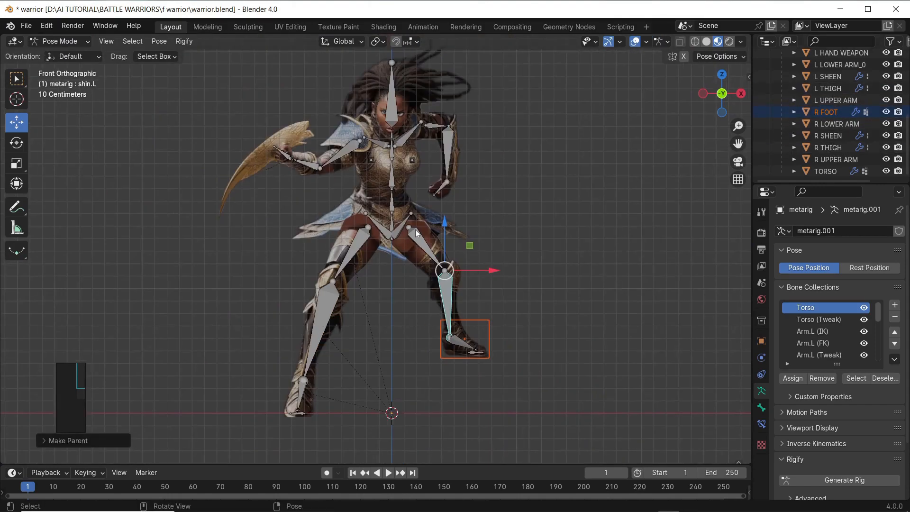
{"action": "left_click", "coordinate": [361, 240]}
{"action": "key", "text": "r"}
{"action": "right_click", "coordinate": [339, 243]}
{"action": "left_click", "coordinate": [361, 241]}
{"action": "key", "text": "ctrl+p"}
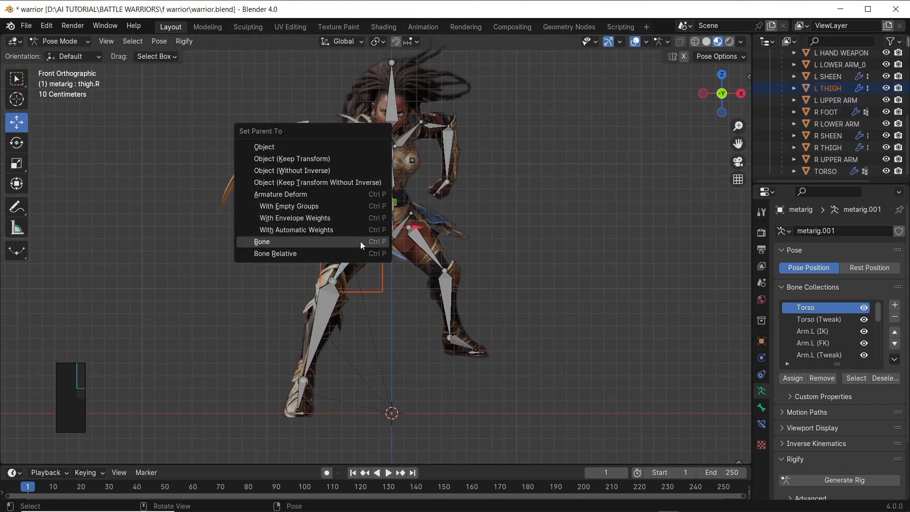
{"action": "left_click", "coordinate": [360, 241]}
- Parent the L SHEEN plane to the shin.R bone using the Bone option
{"action": "left_click", "coordinate": [829, 77]}
{"action": "left_click", "coordinate": [325, 310]}
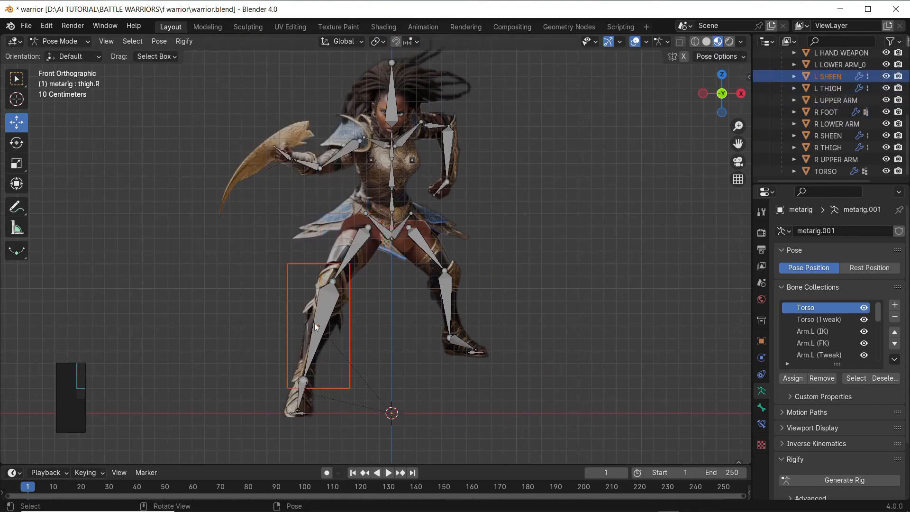
{"action": "key", "text": "ctrl+p"}
{"action": "left_click", "coordinate": [323, 306]}
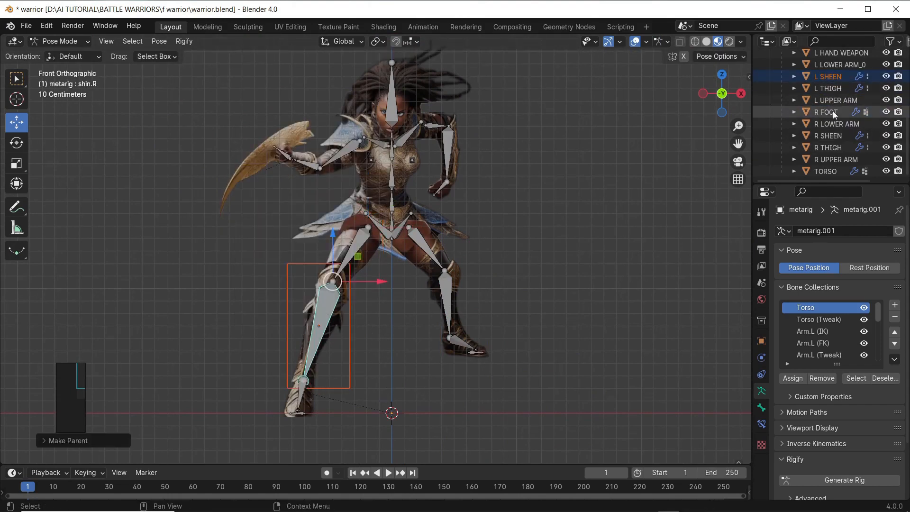
- Parent the L FOOT plane to the shin.R bone using the Bone option
{"action": "scroll", "coordinate": [833, 139], "scroll_direction": "up", "scroll_amount": 4}
{"action": "left_click", "coordinate": [829, 88]}
{"action": "left_click", "coordinate": [324, 309]}
{"action": "key", "text": "ctrl+p"}
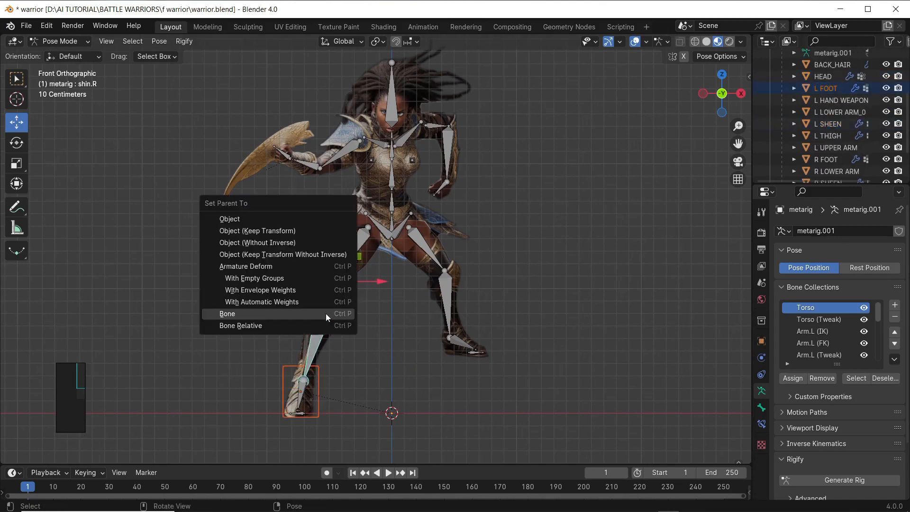
{"action": "left_click", "coordinate": [326, 314]}
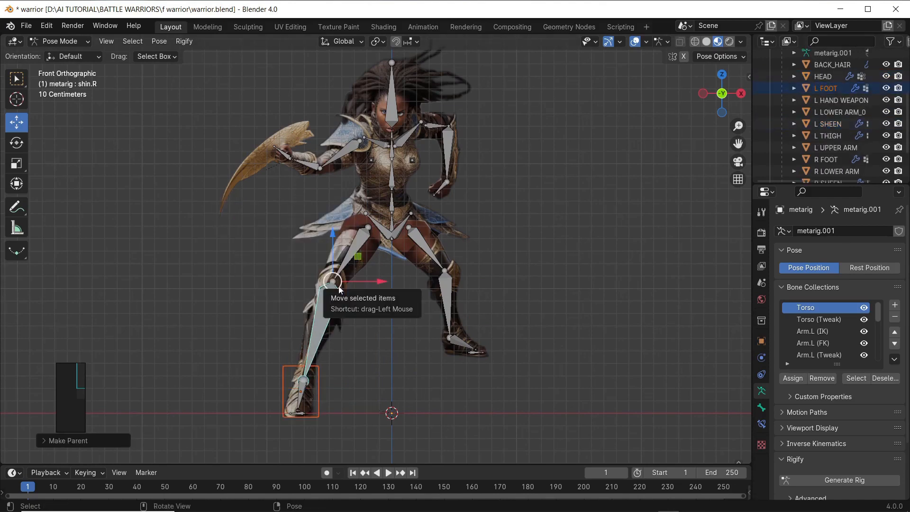
- Select the metarig's forearm.L bone and enlarge the timeline area for keyframing
{"action": "left_click", "coordinate": [389, 236]}
{"action": "left_click_drag", "start_coordinate": [392, 199], "coordinate": [392, 213]}
{"action": "left_click", "coordinate": [448, 159]}
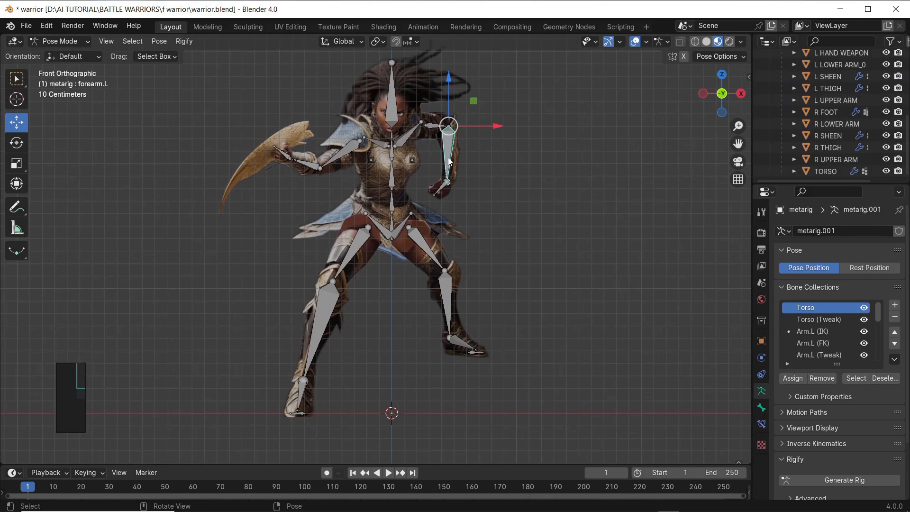
{"action": "scroll", "coordinate": [390, 172], "scroll_direction": "down", "scroll_amount": 2}
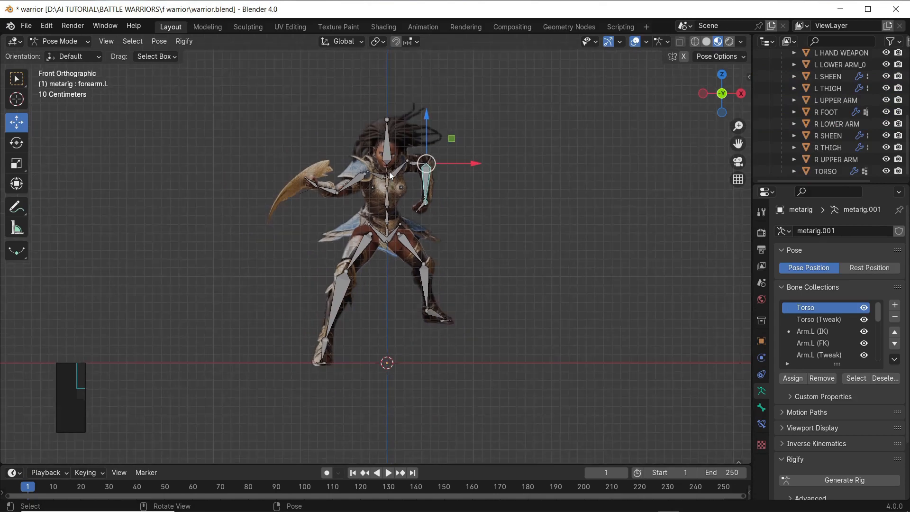
{"action": "scroll", "coordinate": [390, 175], "scroll_direction": "up", "scroll_amount": 2}
{"action": "middle_click_drag", "start_coordinate": [429, 193], "coordinate": [431, 209]}
{"action": "left_click", "coordinate": [717, 95]}
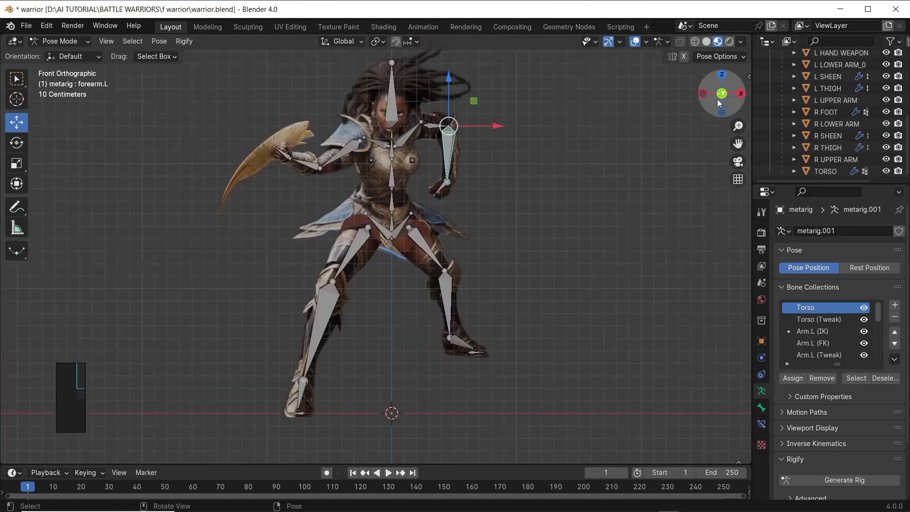
{"action": "scroll", "coordinate": [501, 156], "scroll_direction": "down", "scroll_amount": 3}
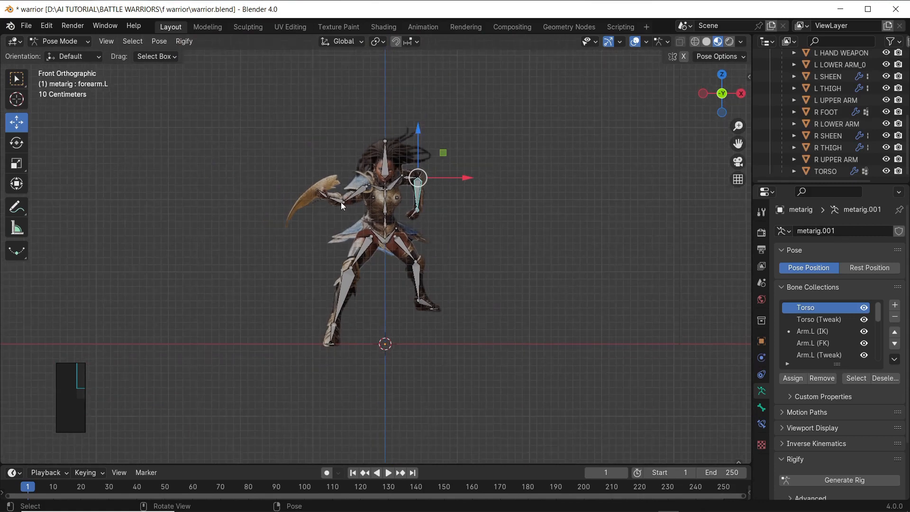
{"action": "scroll", "coordinate": [341, 204], "scroll_direction": "up", "scroll_amount": 3}
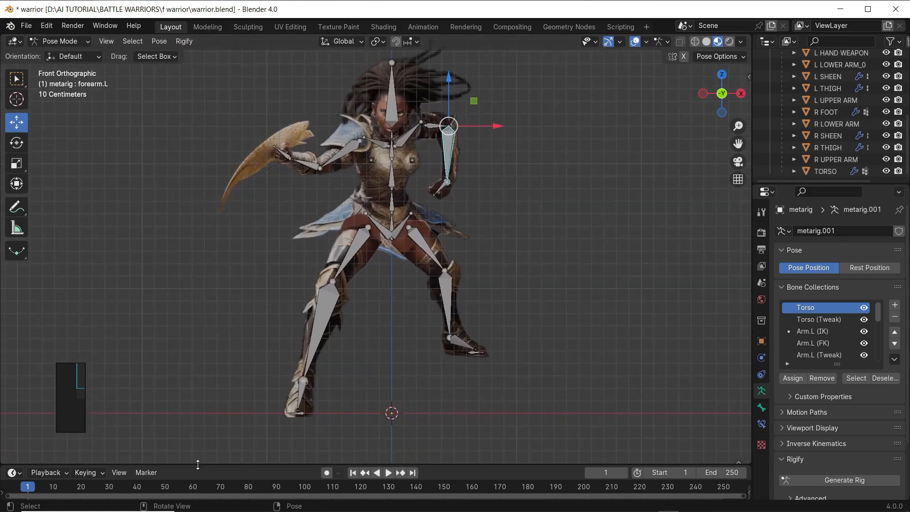
{"action": "left_click_drag", "start_coordinate": [198, 464], "coordinate": [196, 392]}
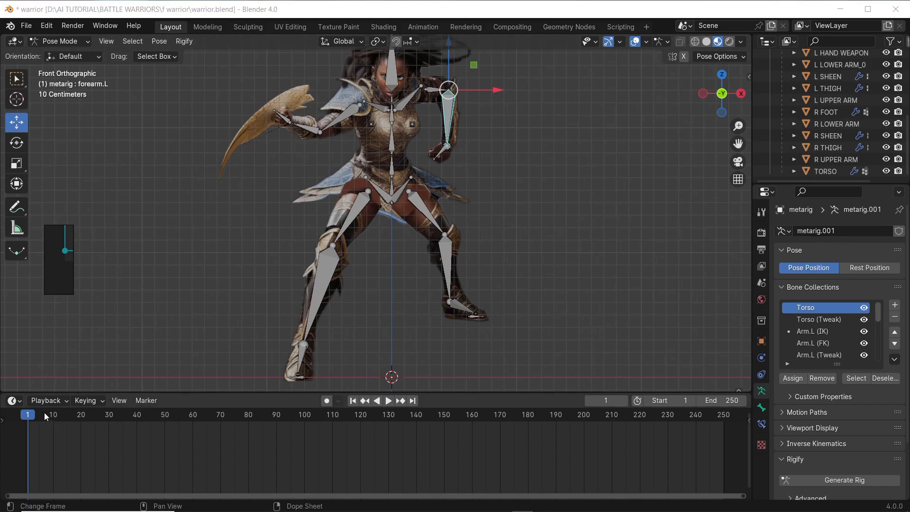
- Insert a Location & Rotation keyframe for the forearm.L bone at frame 1
{"action": "mouse_move", "coordinate": [38, 413]}
{"action": "left_mouse_down"}
{"action": "mouse_move", "coordinate": [79, 415]}
{"action": "mouse_move", "coordinate": [25, 414]}
{"action": "left_mouse_up"}
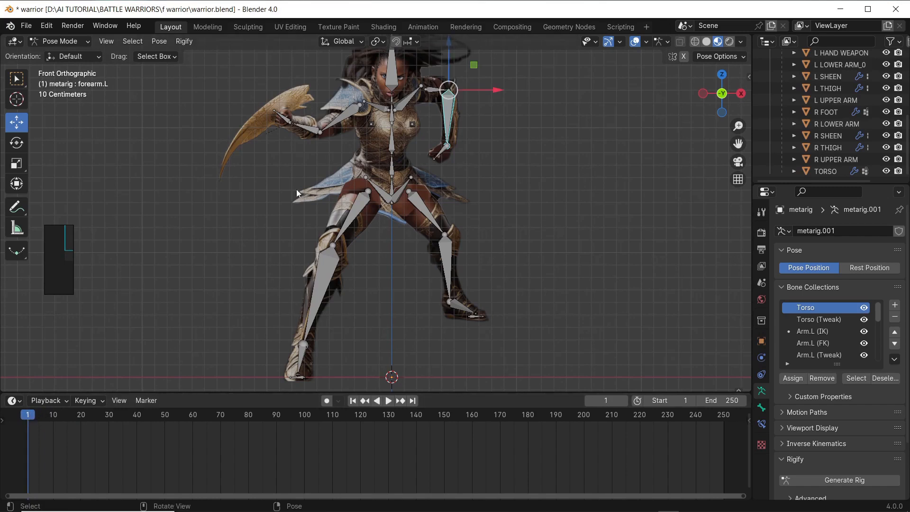
{"action": "key", "text": "i"}
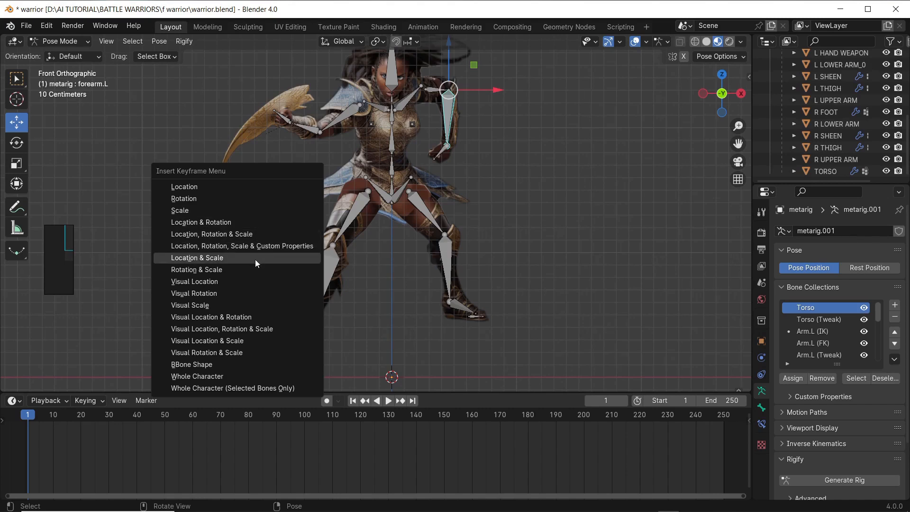
{"action": "left_click", "coordinate": [260, 223]}
- At frame 20, rotate the forearm.L bone slightly outward and insert a Location & Rotation keyframe
{"action": "left_click_drag", "start_coordinate": [33, 415], "coordinate": [81, 422]}
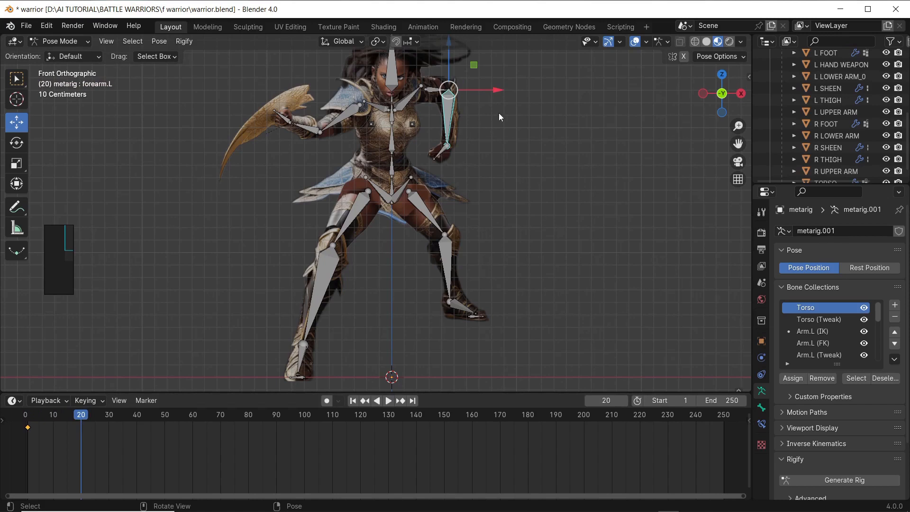
{"action": "key", "text": "r"}
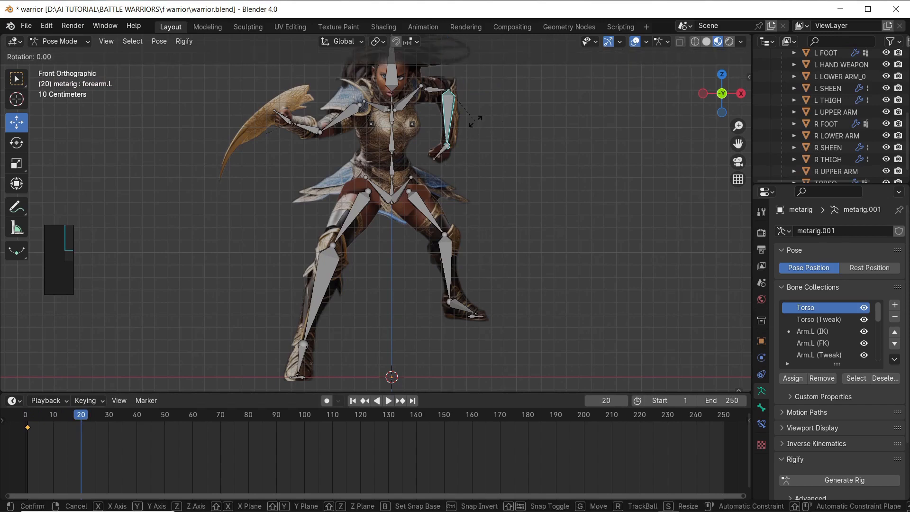
{"action": "key", "text": "Escape"}
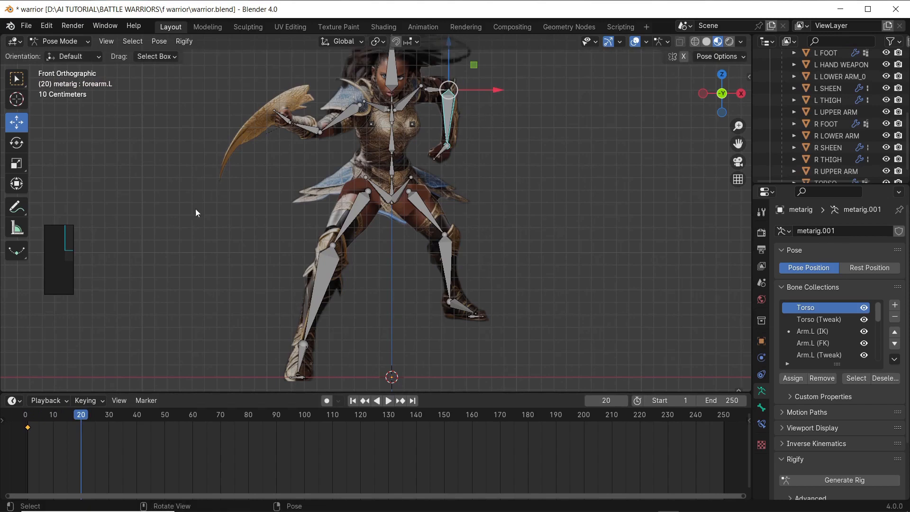
{"action": "left_click", "coordinate": [17, 142]}
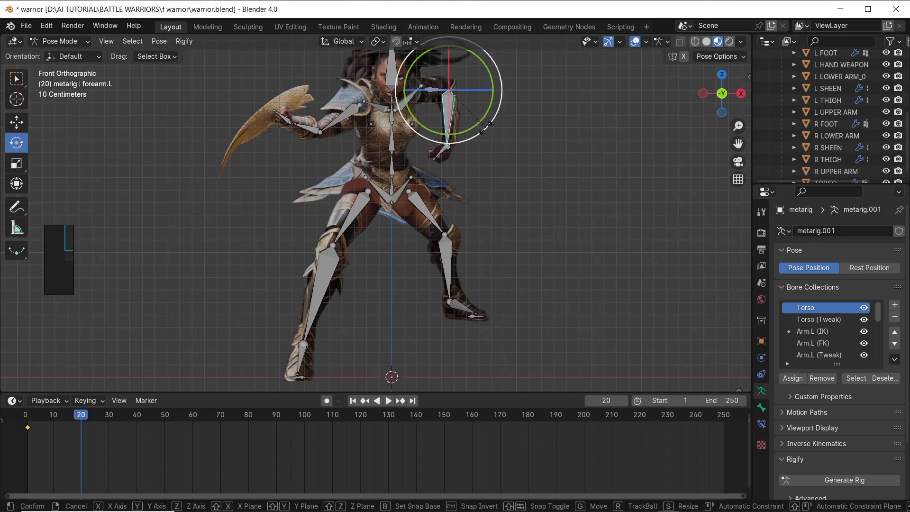
{"action": "left_click_drag", "start_coordinate": [486, 125], "coordinate": [493, 122]}
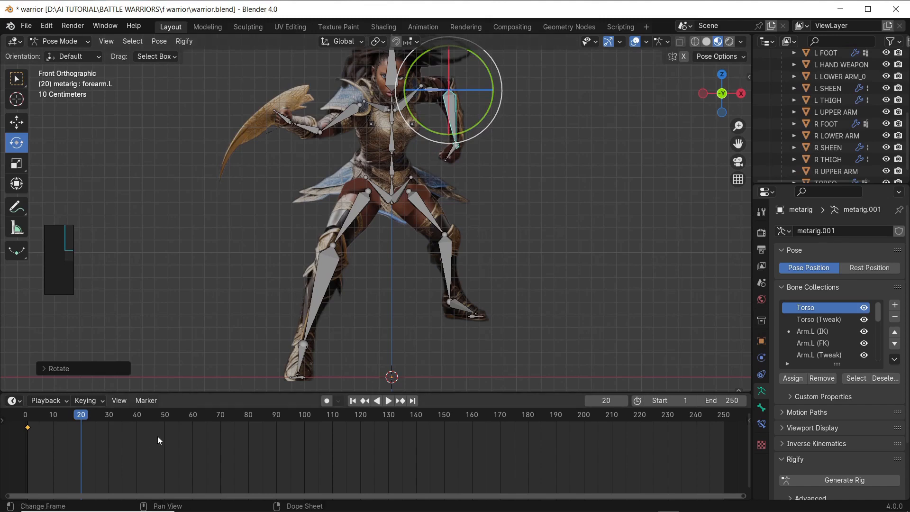
{"action": "key", "text": "i"}
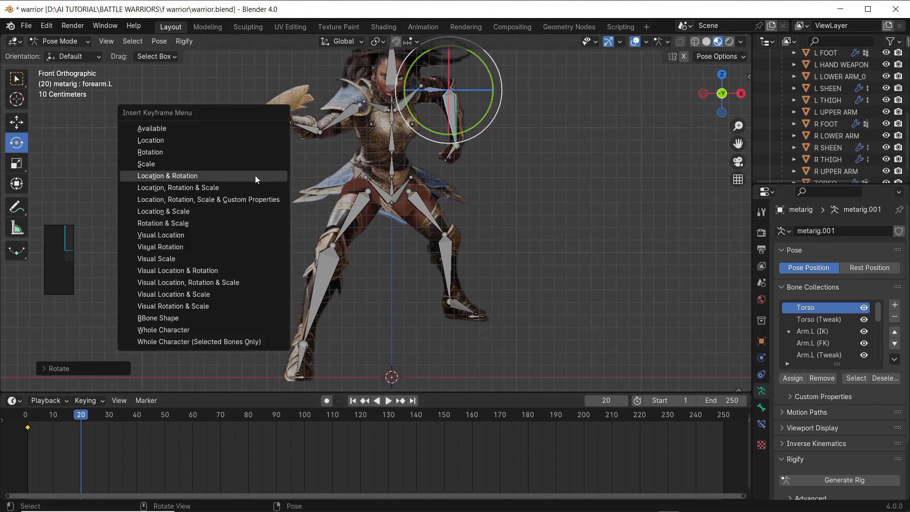
{"action": "left_click", "coordinate": [255, 176]}
- Copy the forearm.L keyframe from frame 1 to frame 39, and play back the motion
{"action": "left_click", "coordinate": [58, 421]}
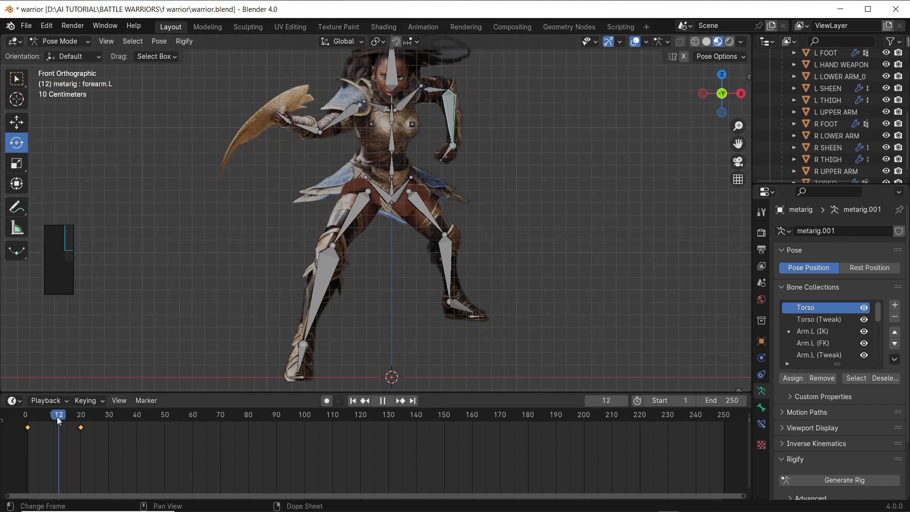
{"action": "left_click_drag", "start_coordinate": [58, 421], "coordinate": [132, 427]}
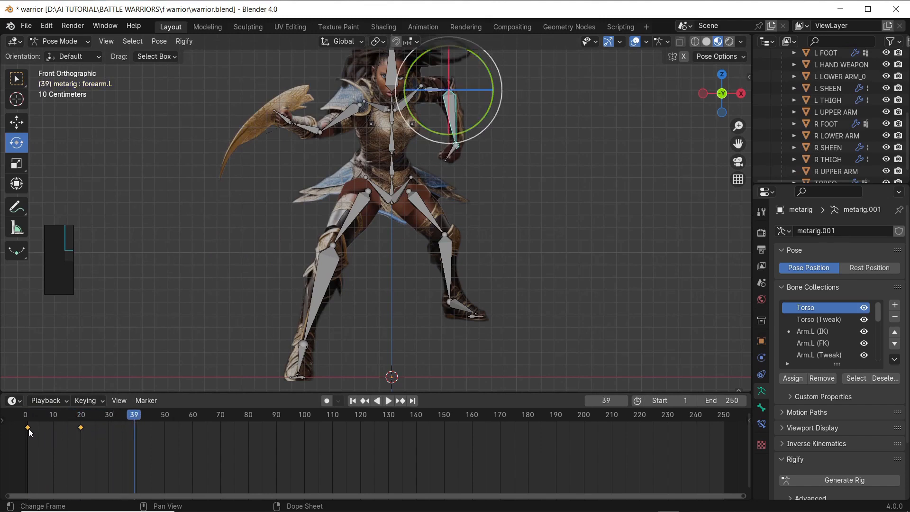
{"action": "right_click", "coordinate": [27, 428]}
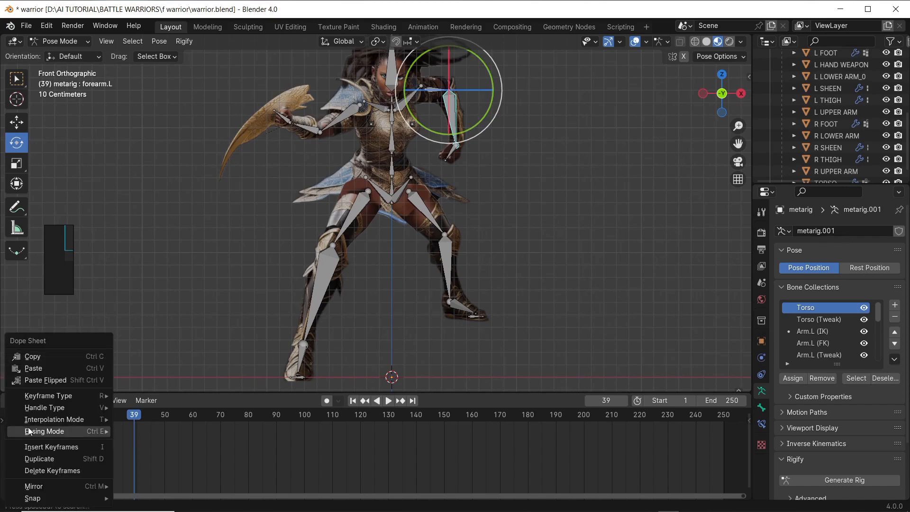
{"action": "left_click", "coordinate": [48, 360]}
{"action": "right_click", "coordinate": [133, 434]}
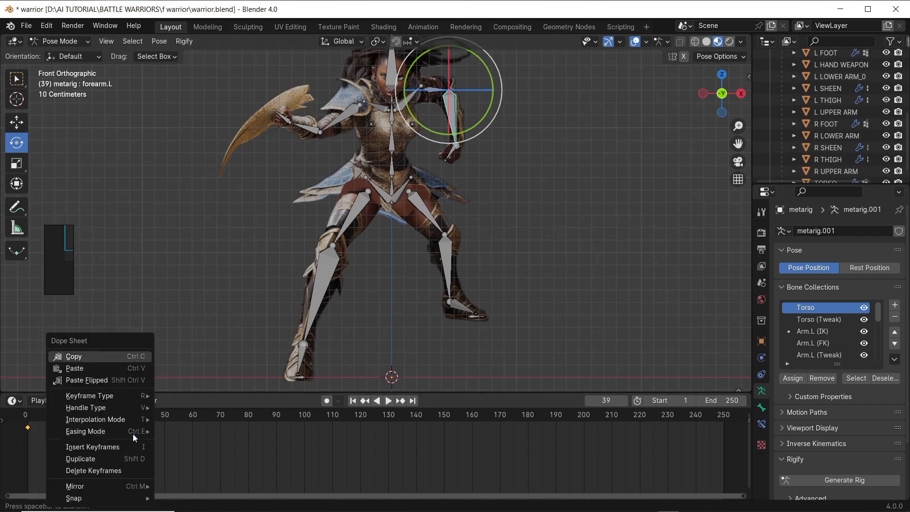
{"action": "left_click", "coordinate": [88, 370]}
{"action": "left_click_drag", "start_coordinate": [126, 420], "coordinate": [16, 416]}
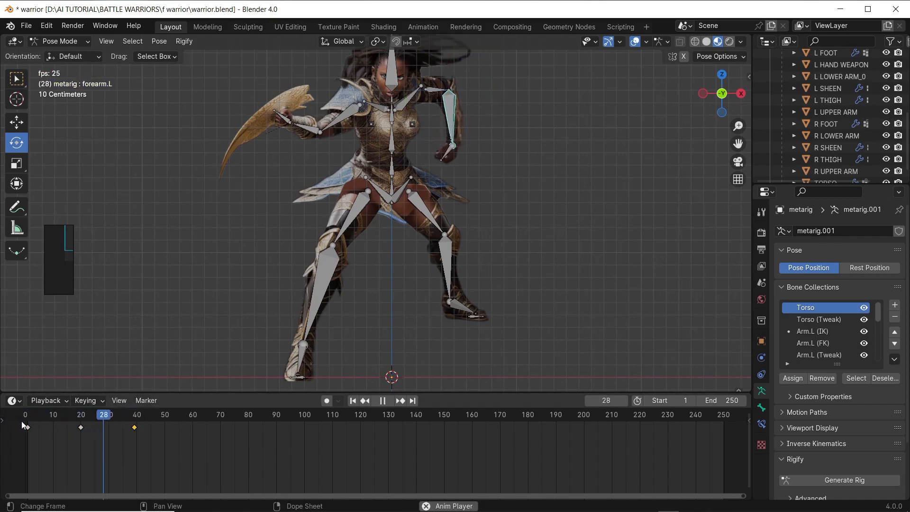
{"action": "key", "text": "space"}
- Copy the three forearm.L keyframes and paste them repeatedly along the timeline, starting the copies at frames 45, 89, 135 and 185
{"action": "left_click_drag", "start_coordinate": [29, 440], "coordinate": [152, 425]}
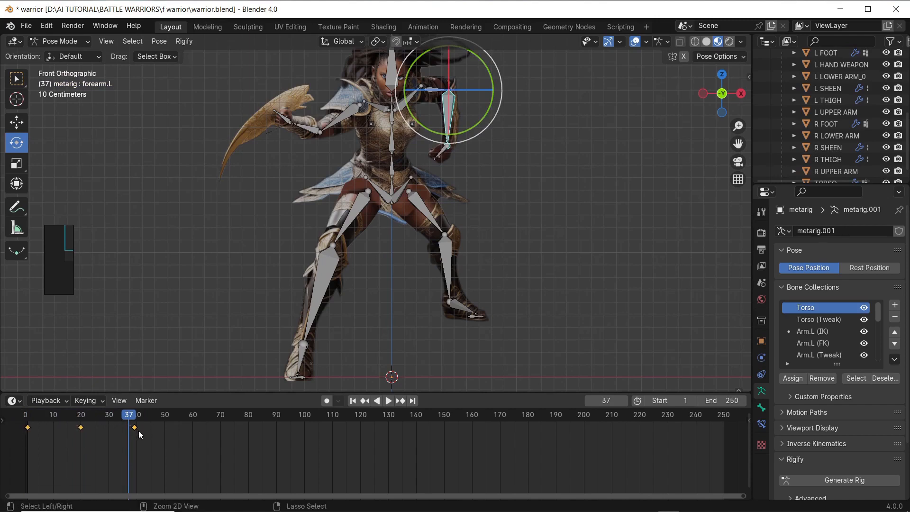
{"action": "key", "text": "space"}
{"action": "left_click_drag", "start_coordinate": [143, 419], "coordinate": [275, 417]}
{"action": "key", "text": "ctrl+v"}
{"action": "key", "text": "ctrl+v"}
{"action": "left_click_drag", "start_coordinate": [271, 418], "coordinate": [543, 417]}
{"action": "key", "text": "ctrl+v"}
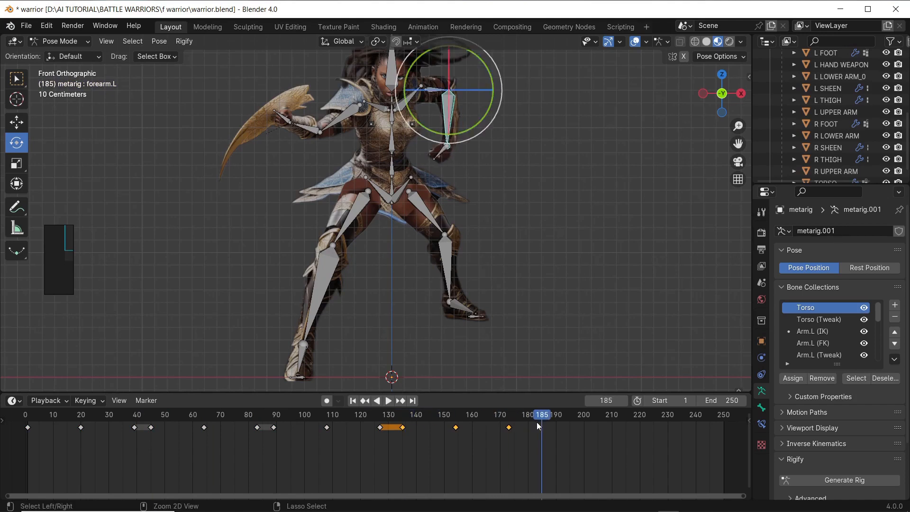
{"action": "key", "text": "ctrl+v"}
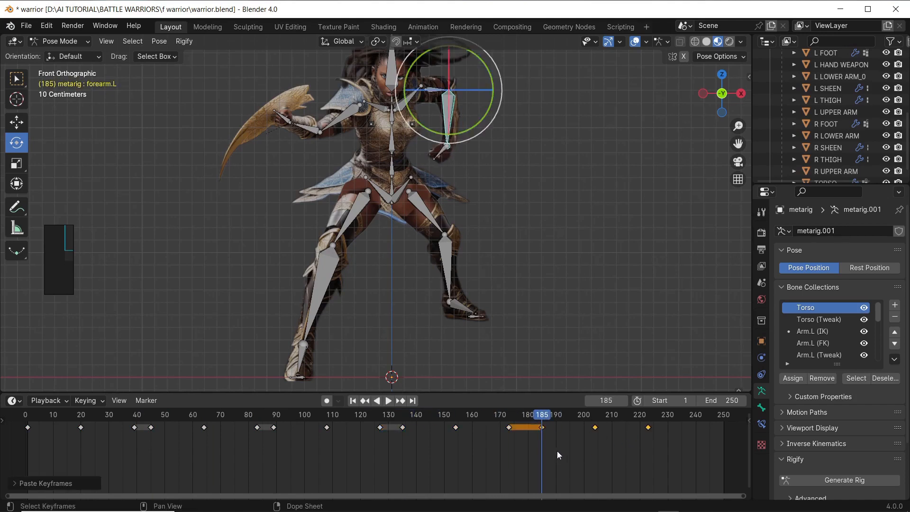
- Play back the looping forearm.L animation from the start of the timeline
{"action": "key", "text": "space"}
{"action": "key", "text": "Escape"}
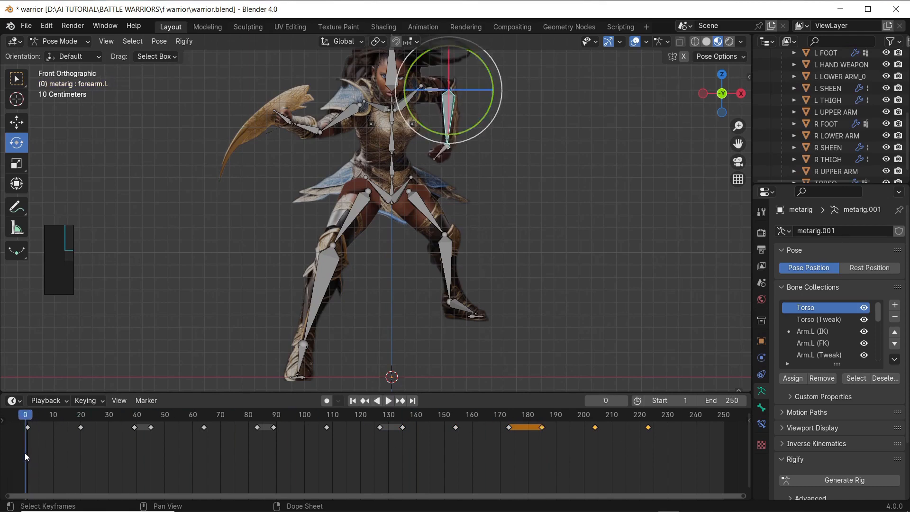
{"action": "key", "text": "shift+Left"}
{"action": "key", "text": "space"}
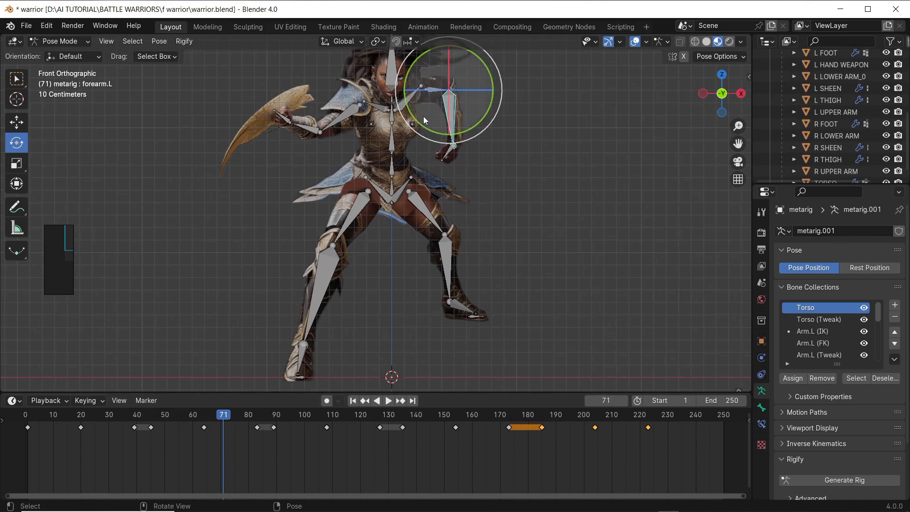
- Select the upper_arm.L bone and insert a keyframe for it at frame 1
{"action": "left_click", "coordinate": [431, 87]}
{"action": "key", "text": "space"}
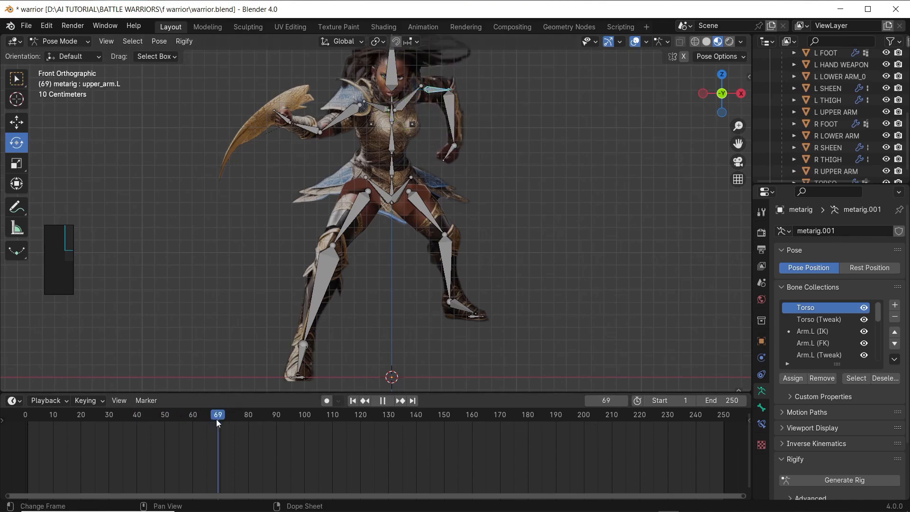
{"action": "left_click_drag", "start_coordinate": [216, 419], "coordinate": [27, 420]}
{"action": "key", "text": "space"}
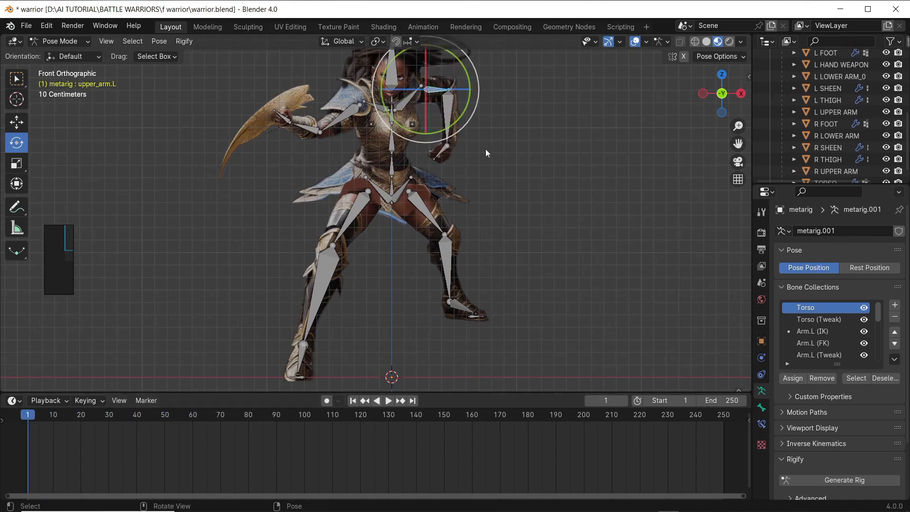
{"action": "key", "text": "i"}
{"action": "left_click", "coordinate": [340, 173]}
{"action": "key", "text": "space"}
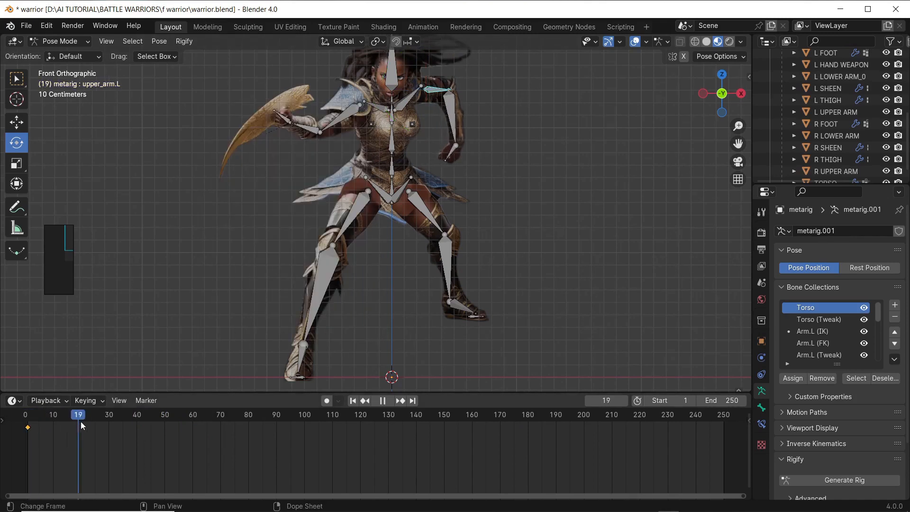
- Rotate the upper_arm.L bone inward at frame 40 and insert a Location & Rotation keyframe
{"action": "key", "text": "space"}
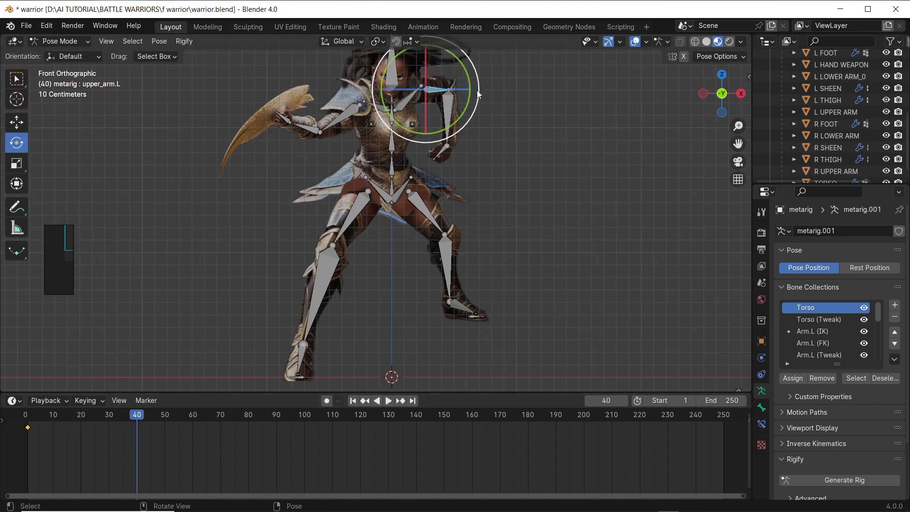
{"action": "left_click_drag", "start_coordinate": [478, 93], "coordinate": [466, 112]}
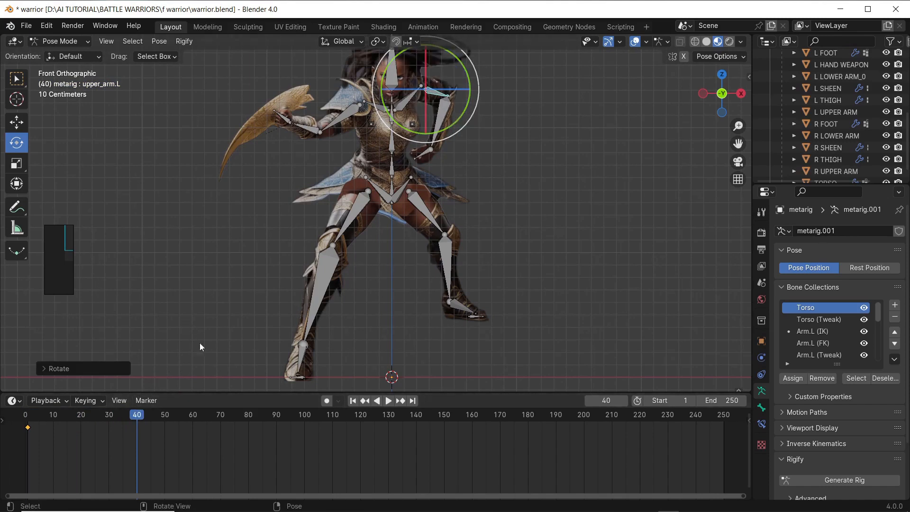
{"action": "key", "text": "k"}
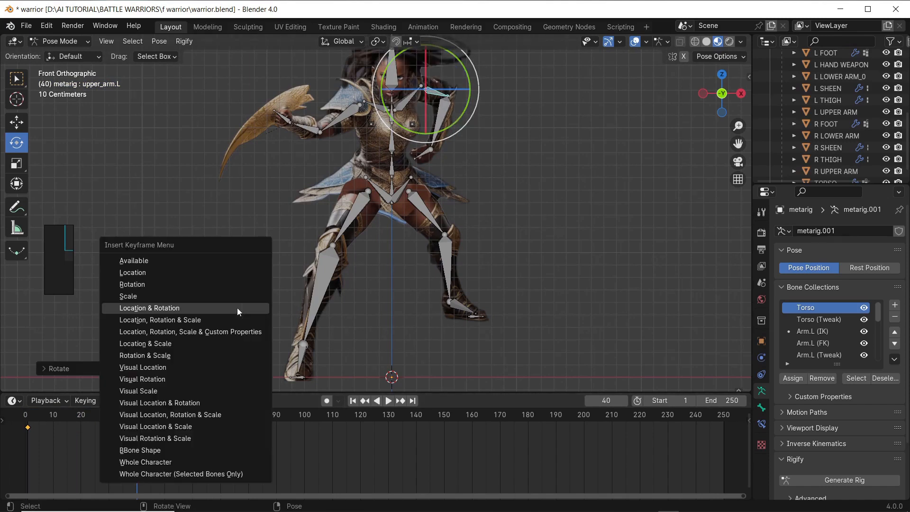
{"action": "left_click", "coordinate": [237, 308]}
{"action": "mouse_move", "coordinate": [137, 417]}
{"action": "left_mouse_down"}
{"action": "mouse_move", "coordinate": [29, 428]}
{"action": "mouse_move", "coordinate": [243, 430]}
{"action": "mouse_move", "coordinate": [136, 430]}
{"action": "left_mouse_up"}
- Copy the upper_arm.L keyframe from frame 1 to frame 61, and play back the motion
{"action": "left_click_drag", "start_coordinate": [17, 422], "coordinate": [49, 433]}
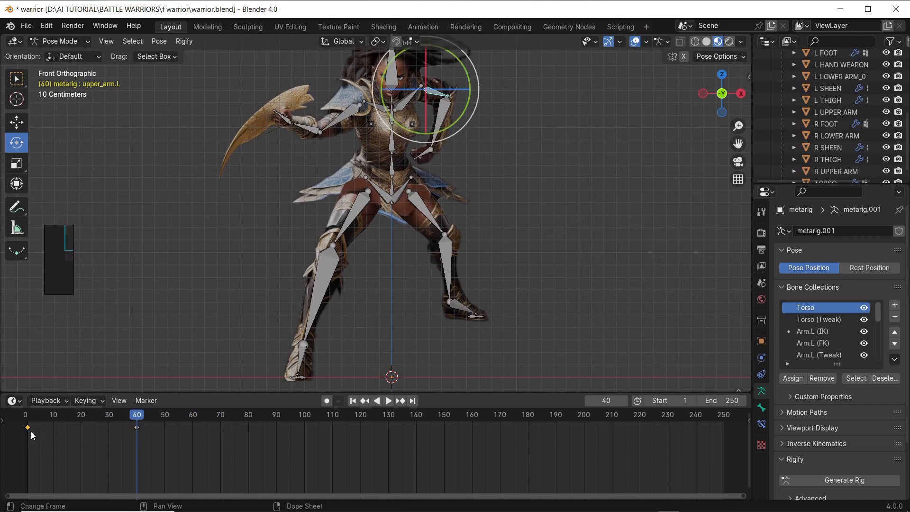
{"action": "right_click", "coordinate": [29, 430]}
{"action": "left_click", "coordinate": [55, 358]}
{"action": "left_click_drag", "start_coordinate": [150, 420], "coordinate": [192, 429]}
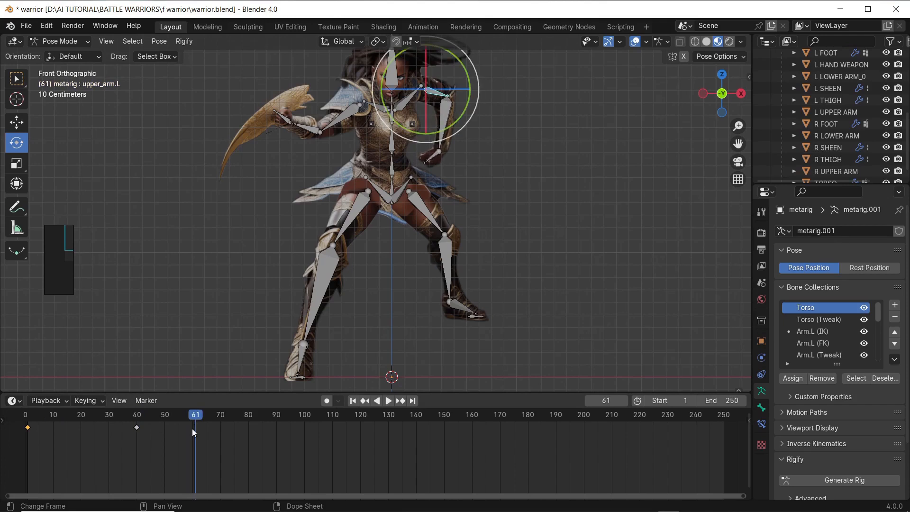
{"action": "right_click", "coordinate": [192, 429]}
{"action": "left_click", "coordinate": [174, 368]}
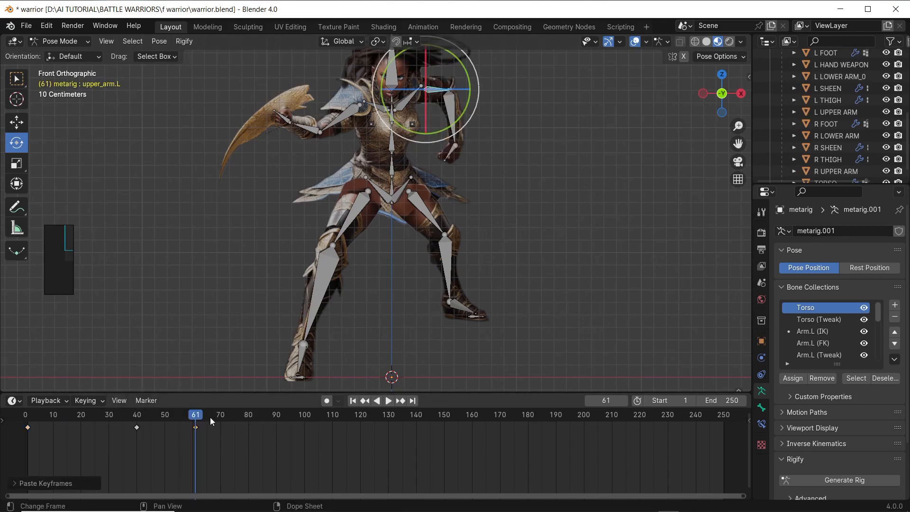
{"action": "key", "text": "space"}
{"action": "left_click_drag", "start_coordinate": [184, 416], "coordinate": [33, 426]}
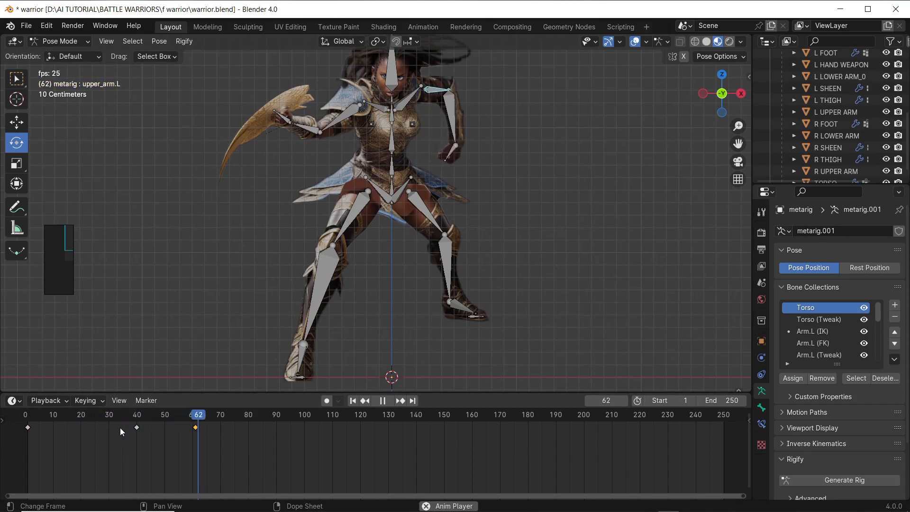
{"action": "key", "text": "space"}
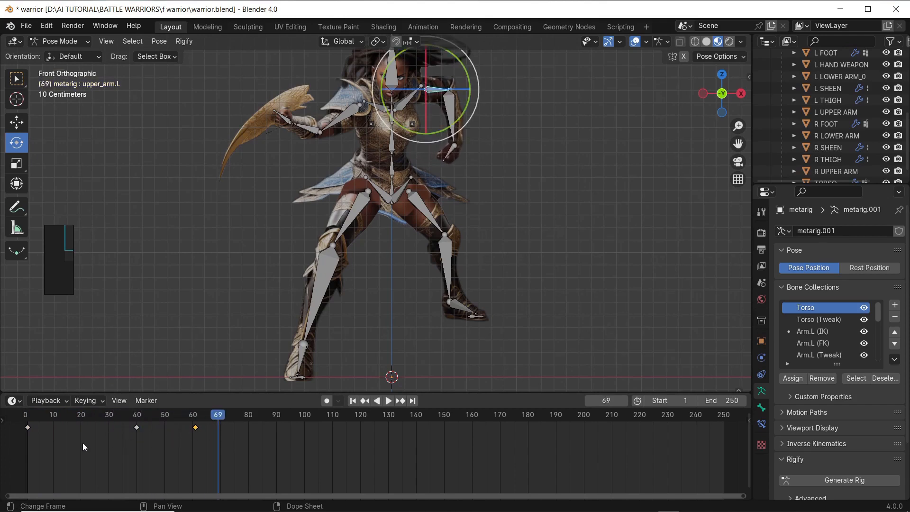
- Copy the three upper_arm.L keyframes and paste them along the timeline, starting the copies at frames 69 and 145
{"action": "left_click_drag", "start_coordinate": [21, 439], "coordinate": [205, 426]}
{"action": "key", "text": "ctrl+c"}
{"action": "key", "text": "ctrl+v"}
{"action": "left_click_drag", "start_coordinate": [218, 417], "coordinate": [431, 413]}
{"action": "key", "text": "ctrl+v"}
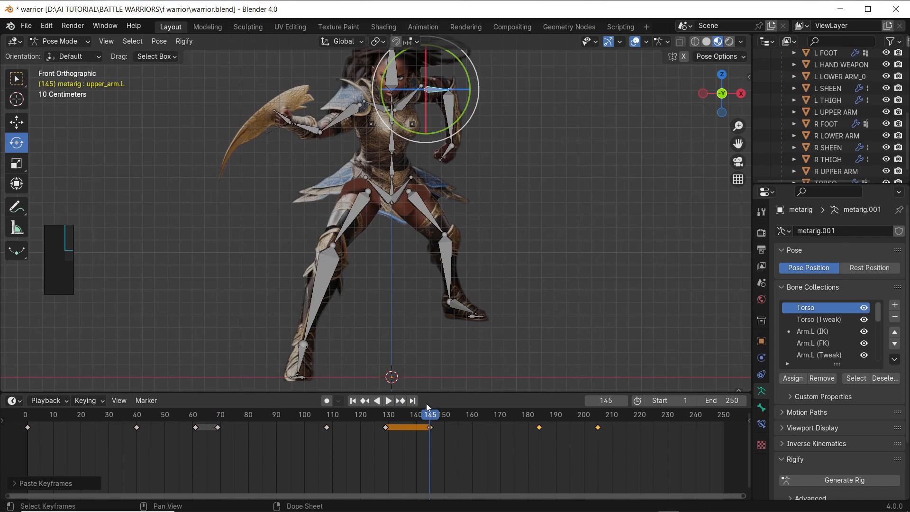
- Play back the looping upper_arm.L animation from the start of the timeline
{"action": "left_click_drag", "start_coordinate": [414, 414], "coordinate": [34, 460]}
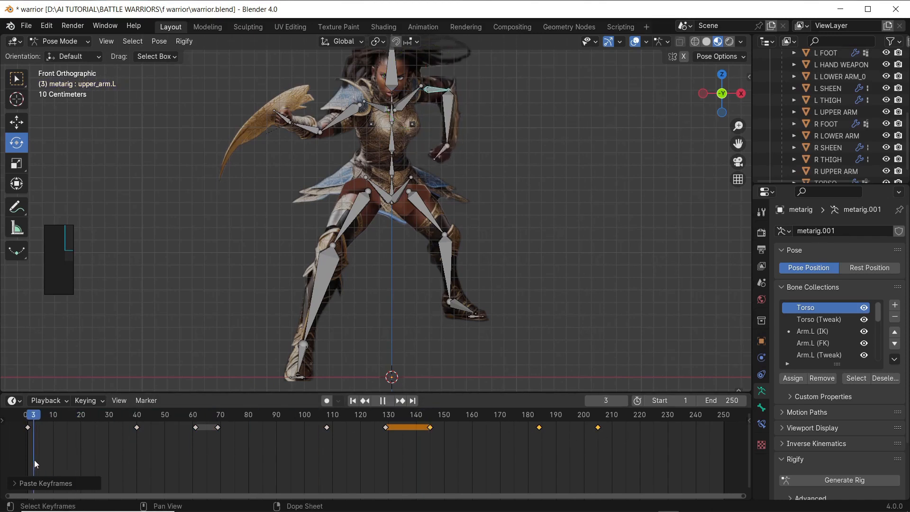
{"action": "key", "text": "space"}
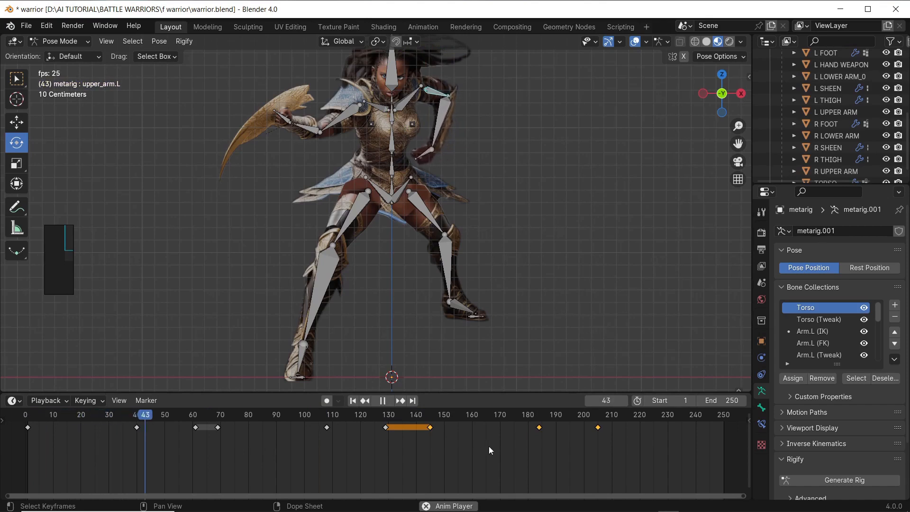
{"action": "key", "text": "space"}
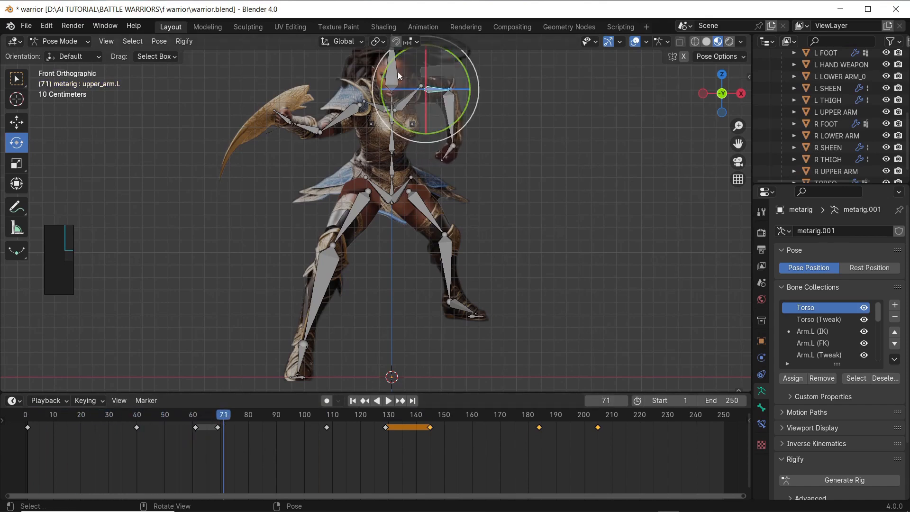
- Select the head bone spine.006 and insert a Location & Rotation keyframe for it at frame 1
{"action": "left_click", "coordinate": [391, 78]}
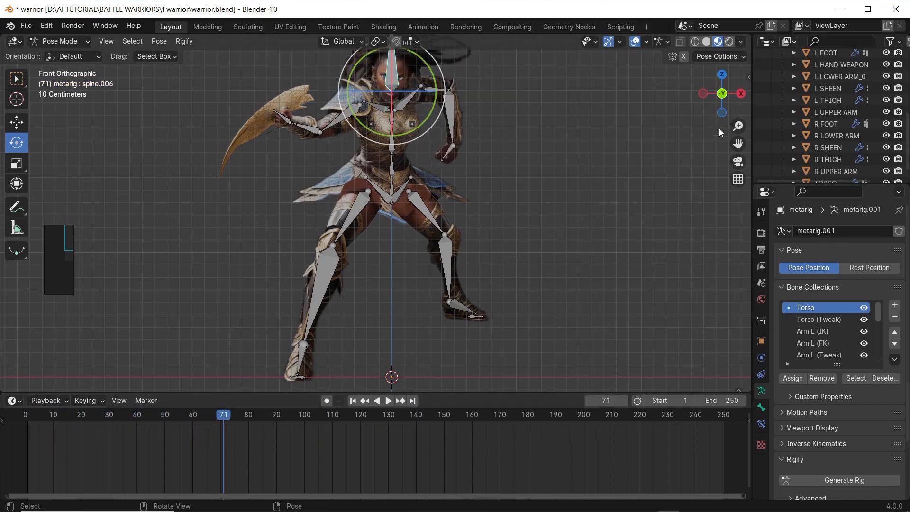
{"action": "left_click_drag", "start_coordinate": [738, 144], "coordinate": [729, 198]}
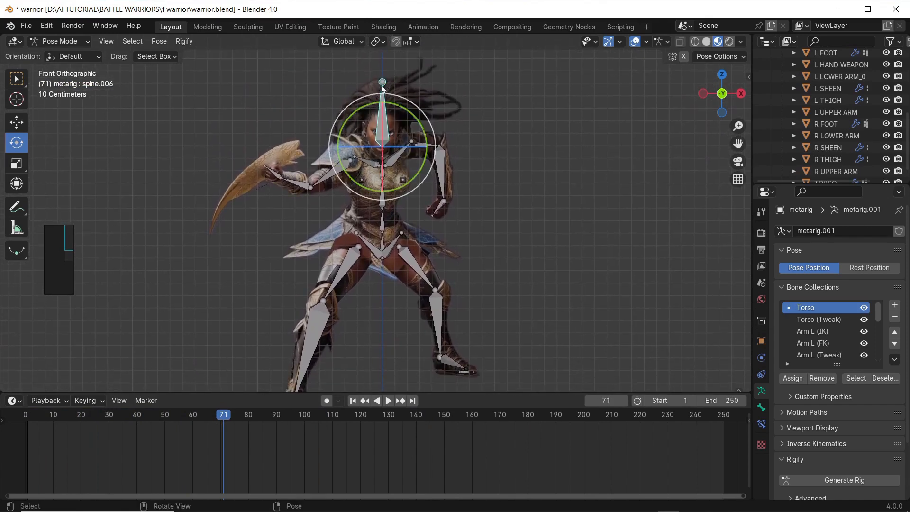
{"action": "left_click", "coordinate": [16, 122]}
{"action": "left_click", "coordinate": [353, 401]}
{"action": "key", "text": "i"}
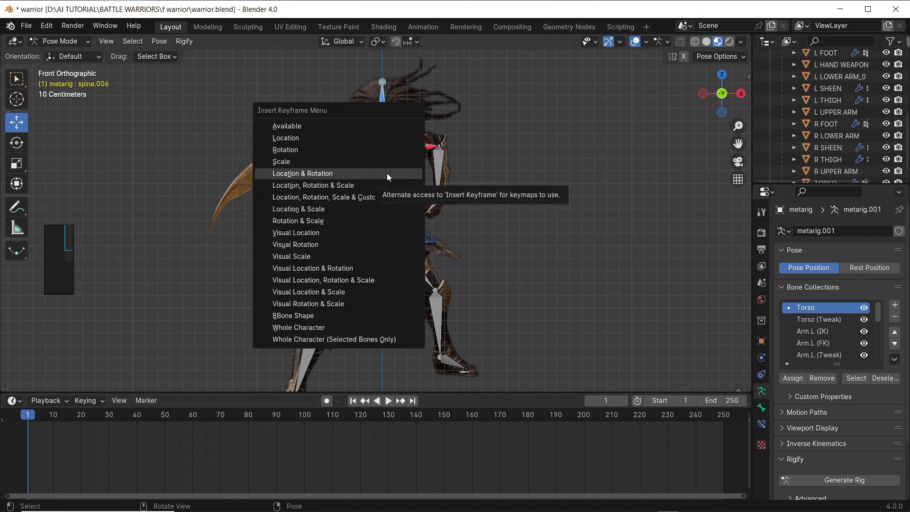
{"action": "left_click", "coordinate": [387, 174]}
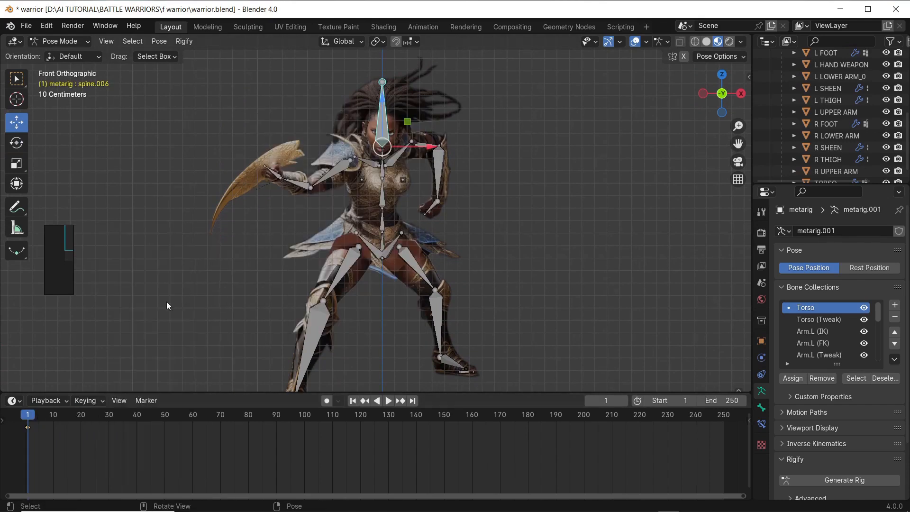
- Tilt the spine.006 bone slightly clockwise at frame 40 and insert a keyframe for the new pose
{"action": "left_click", "coordinate": [137, 418]}
{"action": "left_click", "coordinate": [384, 101]}
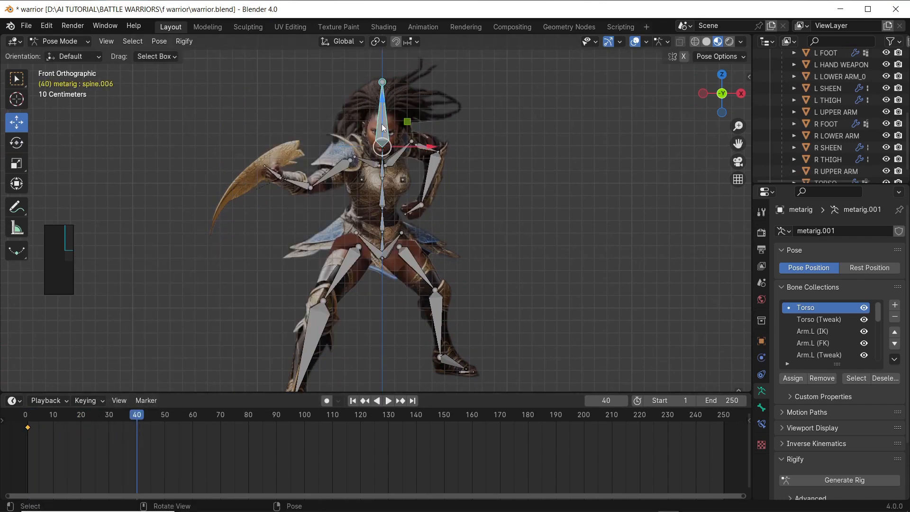
{"action": "left_click", "coordinate": [22, 142]}
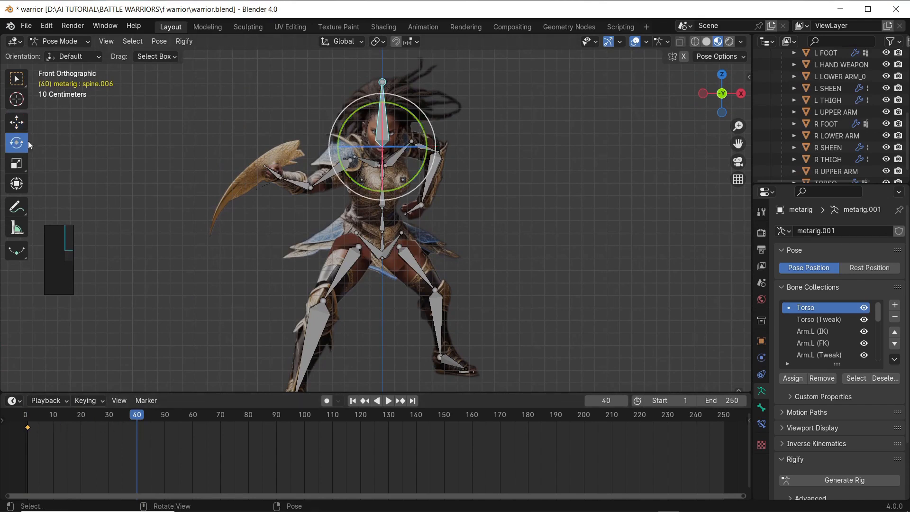
{"action": "left_click_drag", "start_coordinate": [414, 116], "coordinate": [418, 119]}
{"action": "key", "text": "i"}
{"action": "left_click", "coordinate": [209, 302]}
{"action": "left_click_drag", "start_coordinate": [137, 416], "coordinate": [116, 422]}
- Copy the spine.006 keyframe from frame 1 to frame 61, and paste the three-keyframe loop at frames 66 and 143
{"action": "left_click", "coordinate": [27, 428]}
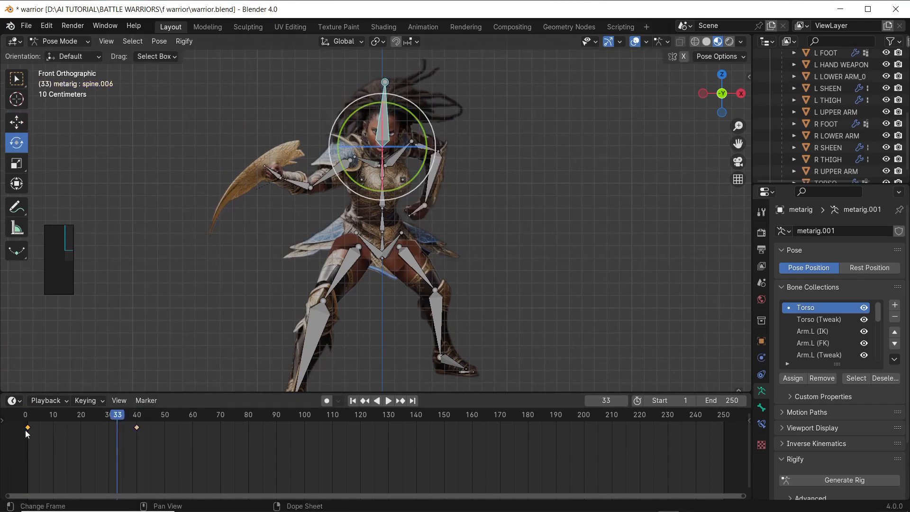
{"action": "right_click", "coordinate": [27, 430]}
{"action": "left_click", "coordinate": [33, 356]}
{"action": "left_click", "coordinate": [195, 417]}
{"action": "right_click", "coordinate": [194, 427]}
{"action": "left_click", "coordinate": [160, 374]}
{"action": "left_click", "coordinate": [209, 415]}
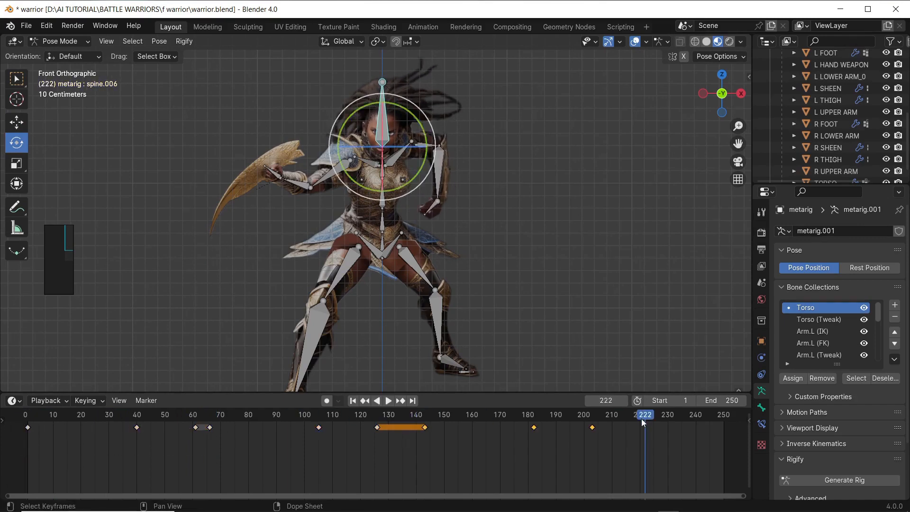
{"action": "left_click_drag", "start_coordinate": [641, 420], "coordinate": [240, 418]}
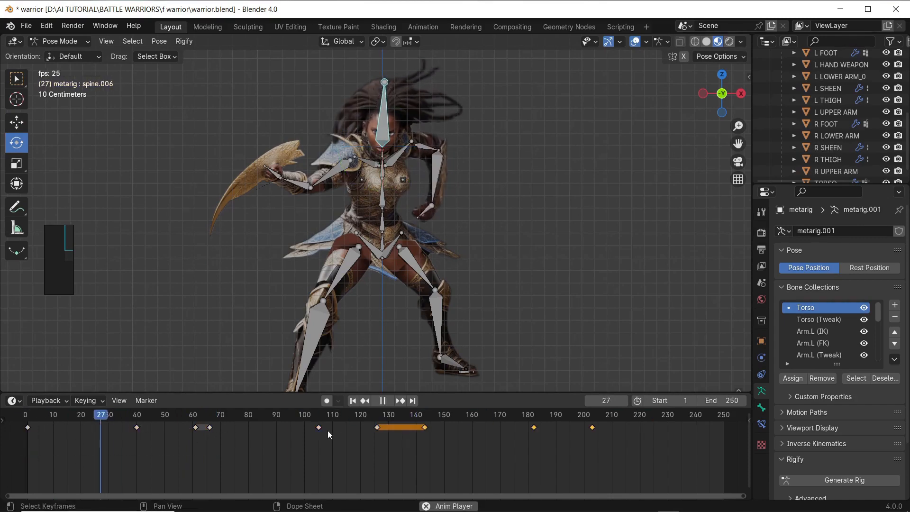
- Select the spine.001 bone at the waist and insert a keyframe for it at frame 1
{"action": "left_click", "coordinate": [382, 216]}
{"action": "key", "text": "s"}
{"action": "left_click", "coordinate": [383, 221]}
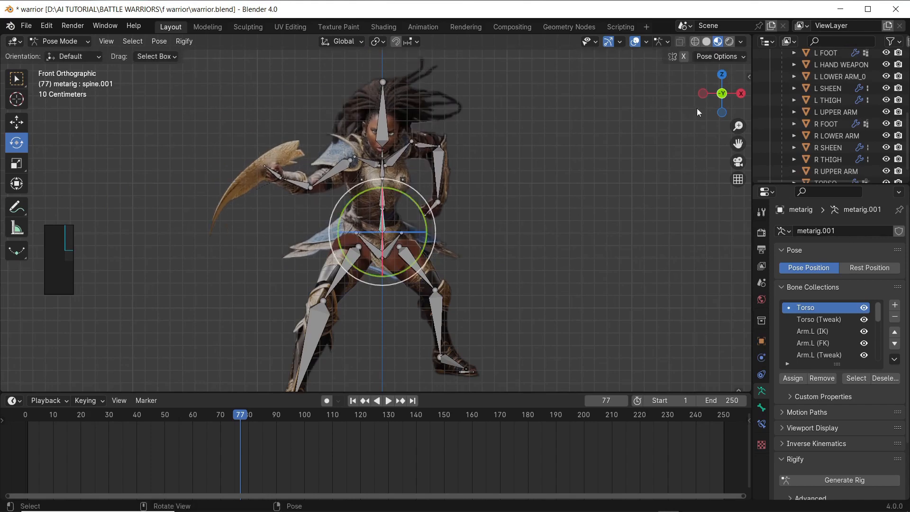
{"action": "scroll", "coordinate": [480, 199], "scroll_direction": "down", "scroll_amount": 3}
{"action": "left_click_drag", "start_coordinate": [236, 420], "coordinate": [27, 418]}
{"action": "scroll", "coordinate": [172, 328], "scroll_direction": "up", "scroll_amount": 5}
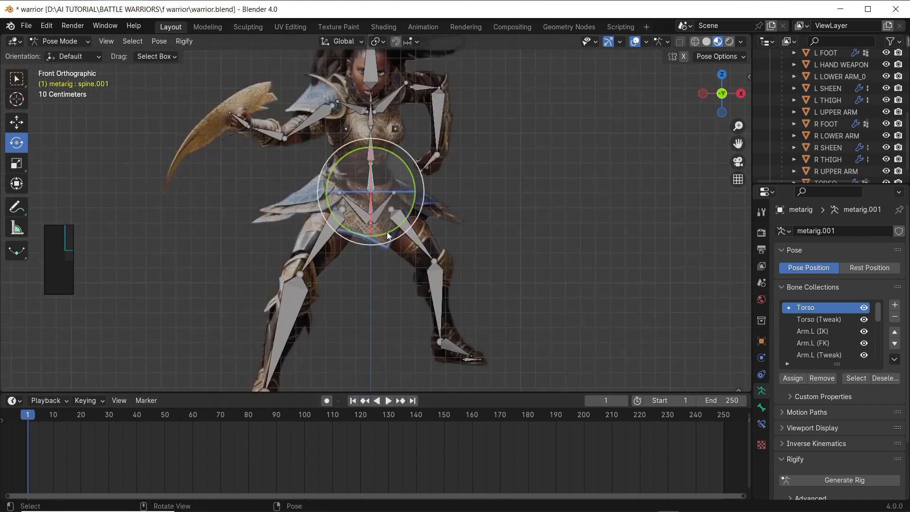
{"action": "key", "text": "i"}
{"action": "left_click", "coordinate": [164, 322]}
- Scale the spine.001 bone up slightly at frame 30, insert a keyframe, and play back the motion
{"action": "left_click", "coordinate": [109, 416]}
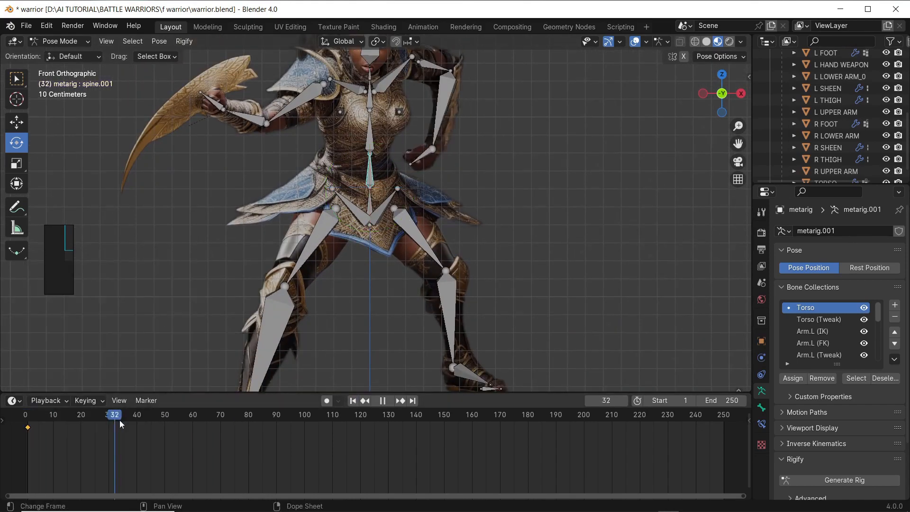
{"action": "key", "text": "s"}
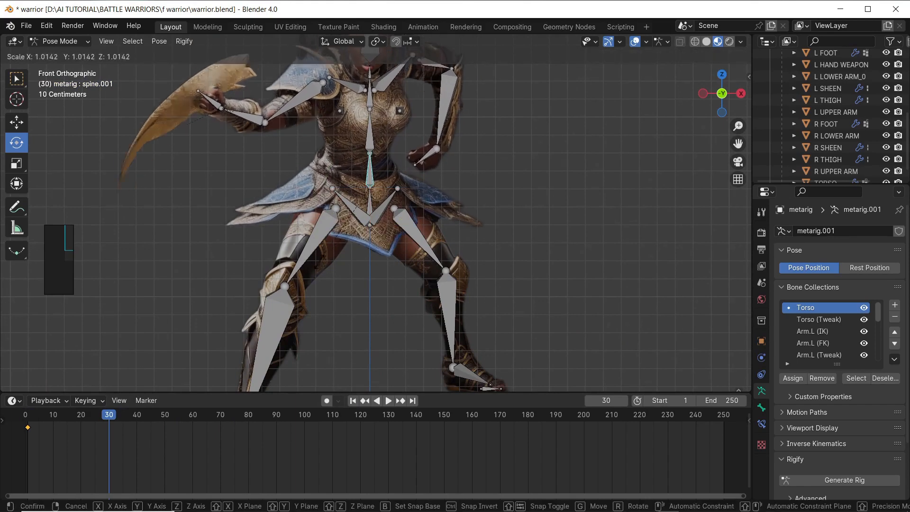
{"action": "left_click", "coordinate": [191, 317]}
{"action": "key", "text": "i"}
{"action": "left_click", "coordinate": [189, 317]}
{"action": "left_click_drag", "start_coordinate": [103, 420], "coordinate": [80, 420]}
{"action": "key", "text": "space"}
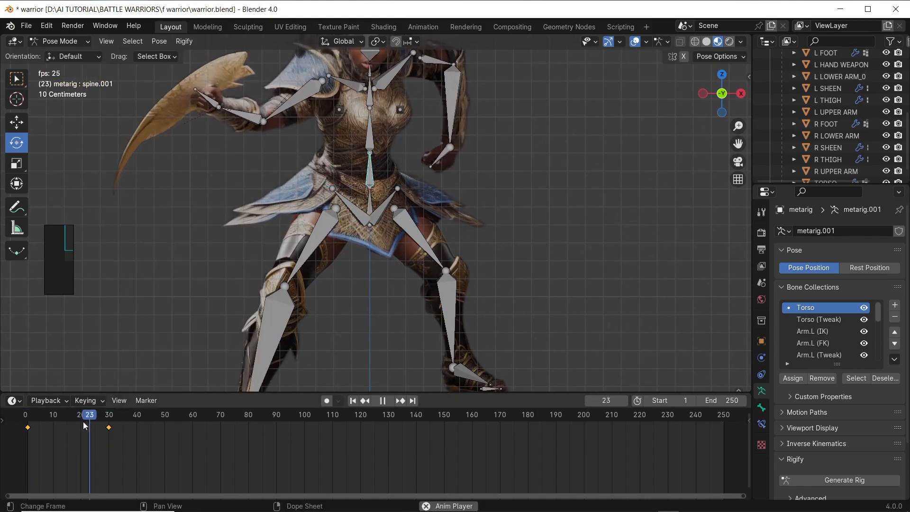
{"action": "key", "text": "space"}
- Copy the spine.001 keyframe from frame 1 to frame 48, and paste the three-keyframe loop at frames 56, 114 and 172
{"action": "left_click", "coordinate": [27, 428]}
{"action": "right_click", "coordinate": [28, 428]}
{"action": "left_click", "coordinate": [52, 353]}
{"action": "left_click", "coordinate": [159, 416]}
{"action": "right_click", "coordinate": [159, 424]}
{"action": "left_click", "coordinate": [138, 366]}
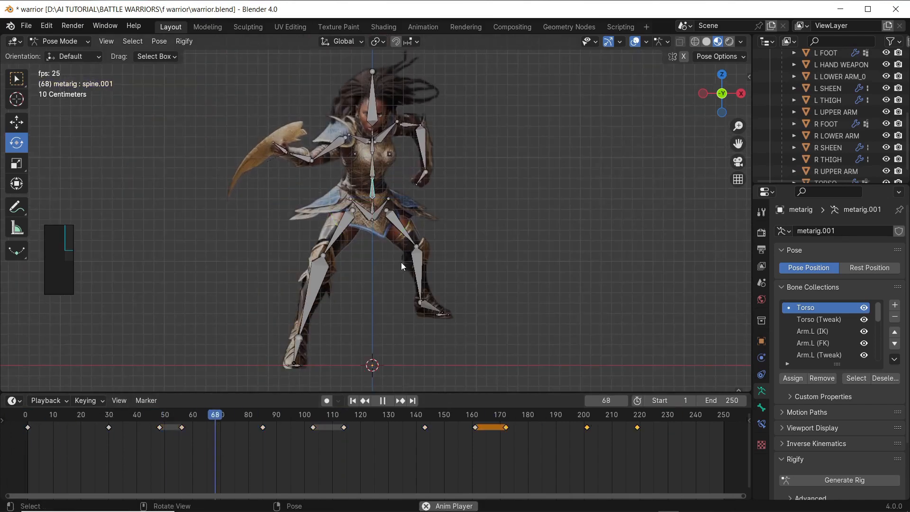
- Select the upper_arm.R bone and insert a keyframe for it at frame 10
{"action": "key", "text": "space"}
{"action": "left_click", "coordinate": [53, 441]}
{"action": "left_click", "coordinate": [328, 133]}
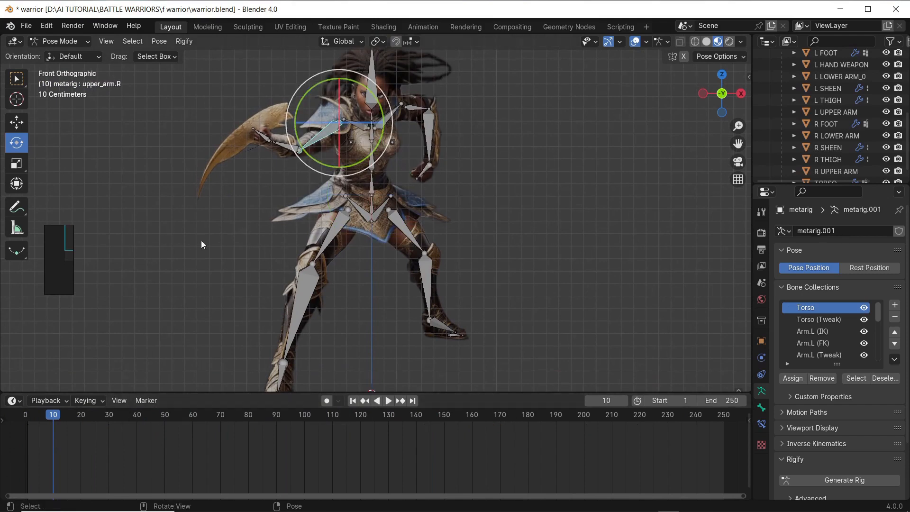
{"action": "key", "text": "i"}
{"action": "left_click", "coordinate": [169, 229]}
- Rotate the upper_arm.R bone at frame 40 to lower the weapon arm, and insert a keyframe
{"action": "left_click_drag", "start_coordinate": [124, 418], "coordinate": [136, 421]}
{"action": "left_click_drag", "start_coordinate": [295, 128], "coordinate": [269, 177]}
{"action": "key", "text": "i"}
{"action": "left_click", "coordinate": [246, 239]}
- Copy the upper_arm.R keyframe from frame 10 to frame 62
{"action": "left_click", "coordinate": [168, 415]}
{"action": "right_click", "coordinate": [71, 456]}
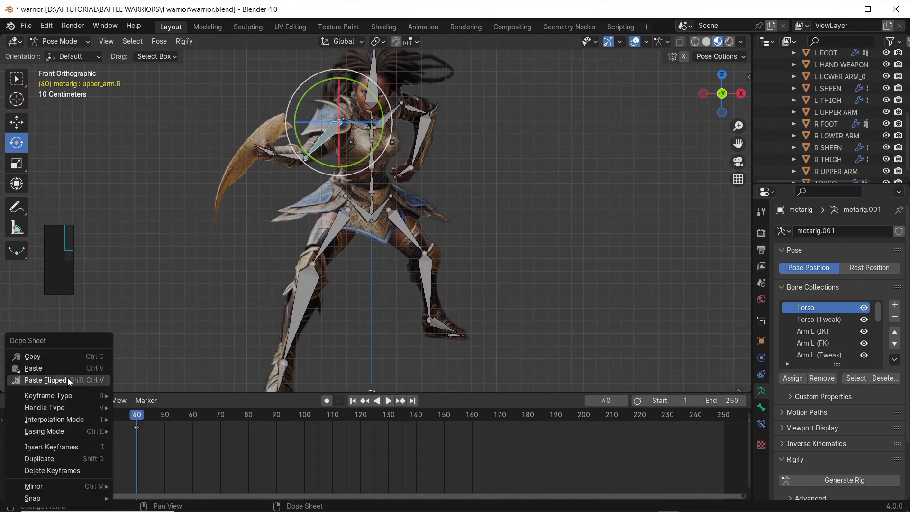
{"action": "left_click", "coordinate": [50, 378]}
{"action": "left_click_drag", "start_coordinate": [166, 427], "coordinate": [198, 428]}
- Copy the three upper_arm.R keyframes and paste them along the timeline, starting the copies at frames 69, 128 and 188
{"action": "left_click", "coordinate": [44, 416]}
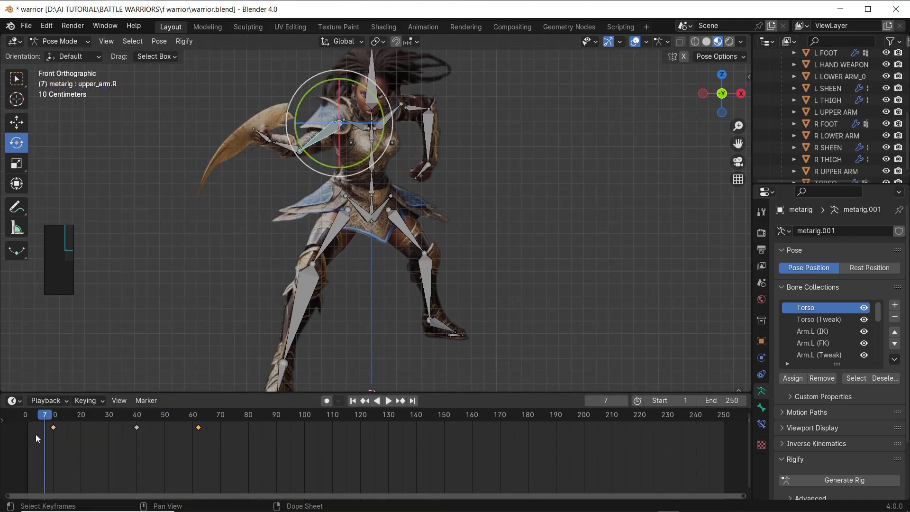
{"action": "left_click_drag", "start_coordinate": [36, 434], "coordinate": [209, 422]}
{"action": "right_click", "coordinate": [178, 426]}
{"action": "left_click", "coordinate": [138, 357]}
{"action": "left_click", "coordinate": [218, 416]}
{"action": "key", "text": "ctrl+v"}
{"action": "key", "text": "space"}
{"action": "key", "text": "ctrl+v"}
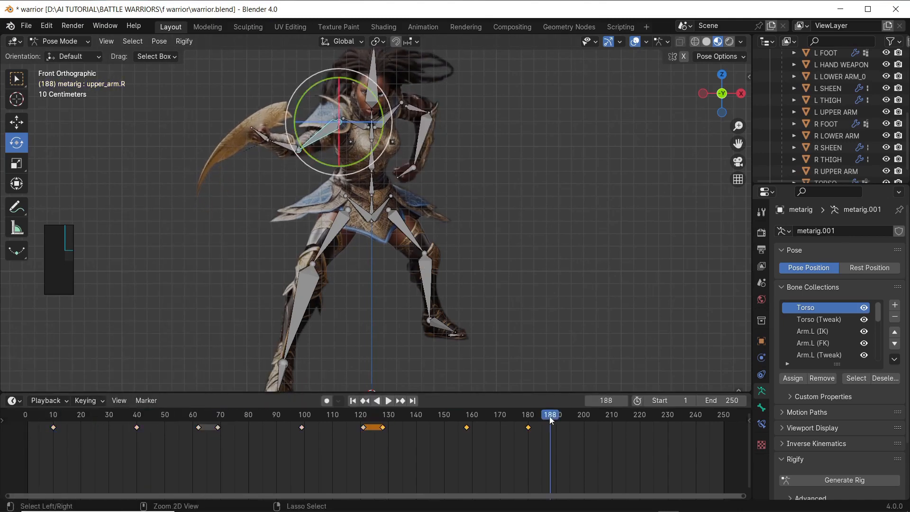
{"action": "key", "text": "ctrl+v"}
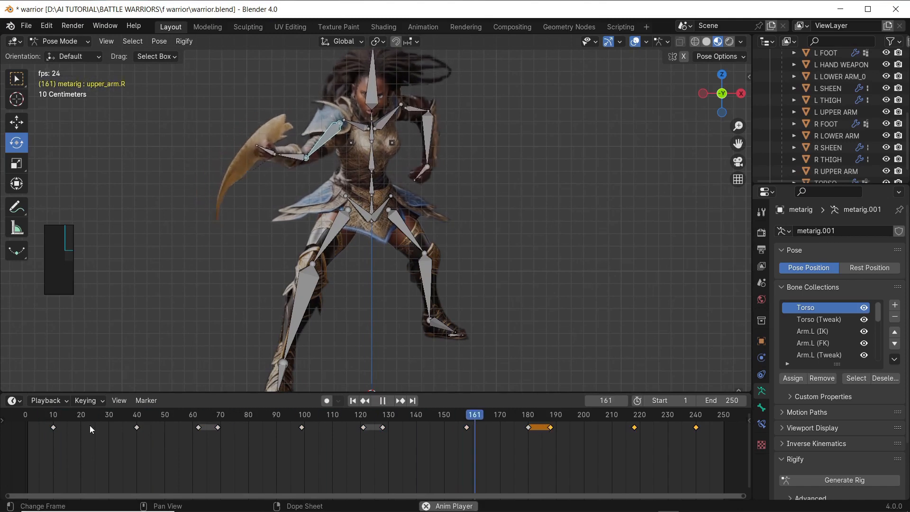
- Play back the combined idle animation with the looping upper_arm.R motion
{"action": "key", "text": "space"}
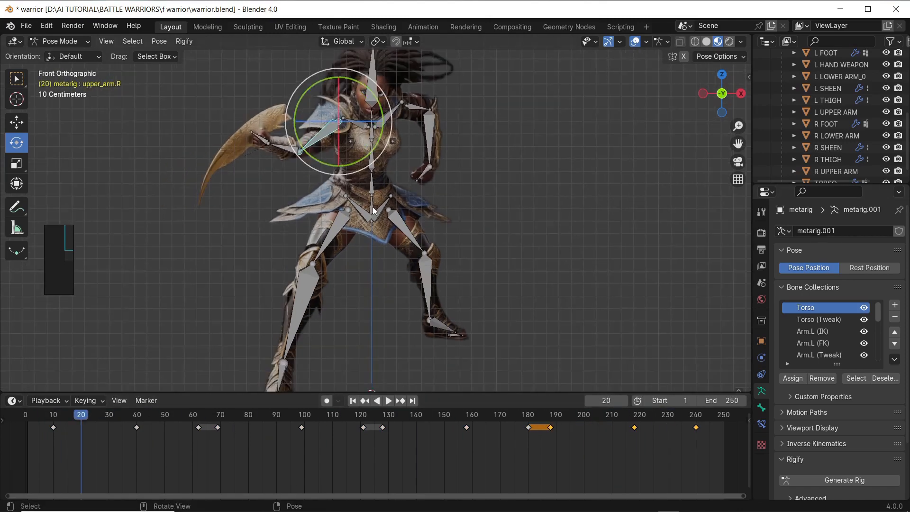
{"action": "key", "text": "space"}
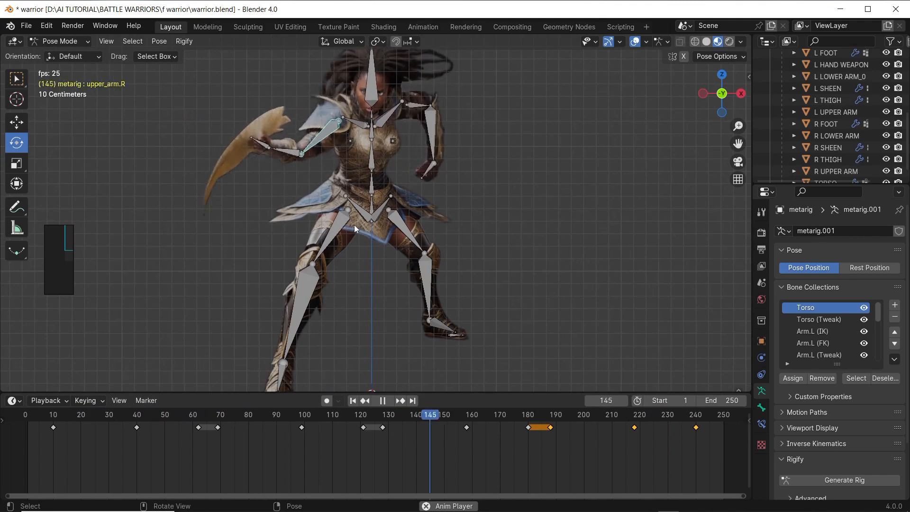
{"action": "key", "text": "space"}
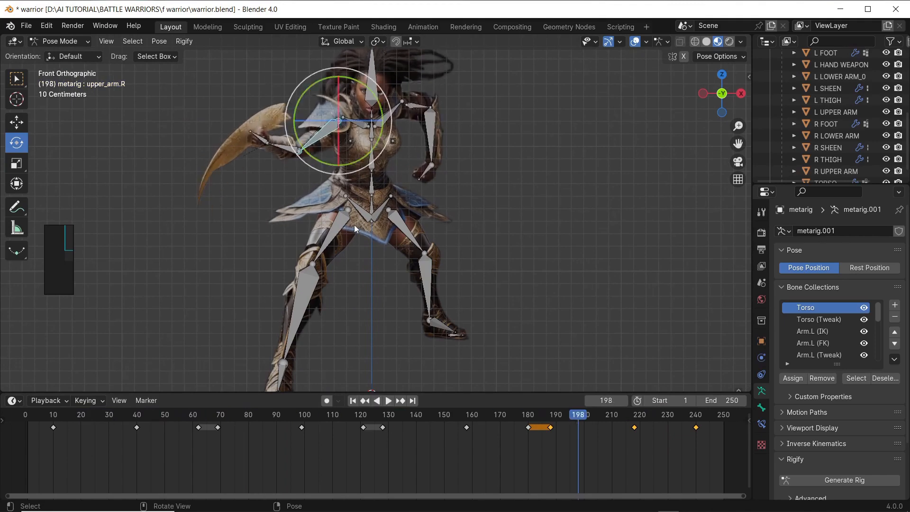
- Select the L HAND WEAPON plane in Object Mode and insert a keyframe for it at frame 70
{"action": "left_click", "coordinate": [257, 141]}
{"action": "left_click", "coordinate": [256, 122]}
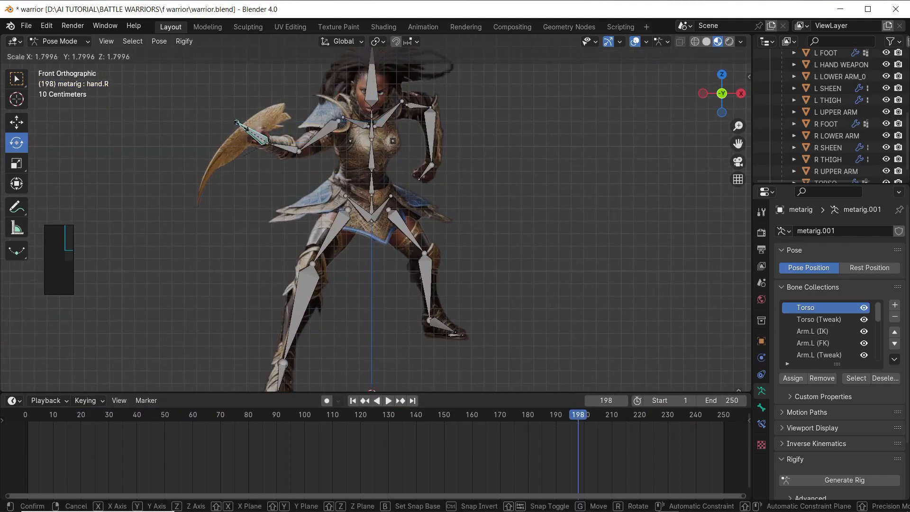
{"action": "left_click", "coordinate": [844, 66]}
{"action": "left_click_drag", "start_coordinate": [277, 429], "coordinate": [169, 436]}
{"action": "key", "text": "space"}
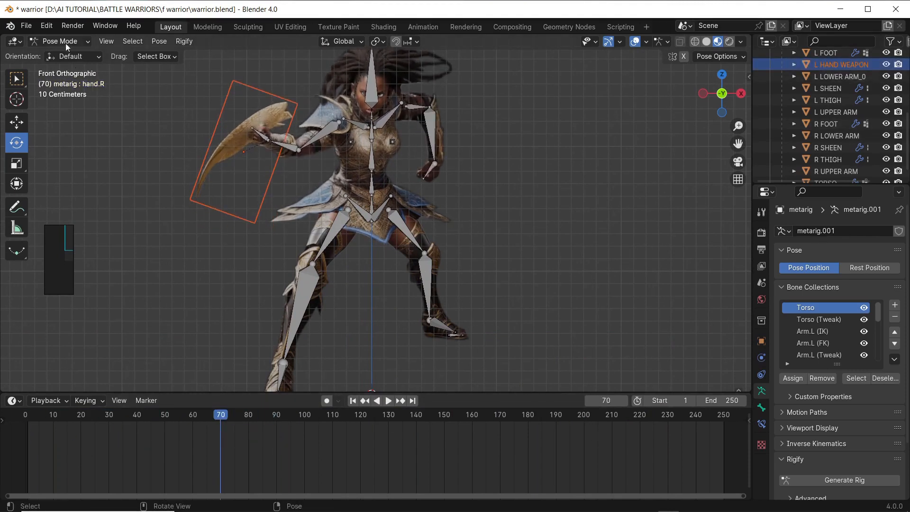
{"action": "left_click", "coordinate": [65, 42]}
{"action": "left_click", "coordinate": [63, 56]}
{"action": "key", "text": "i"}
{"action": "left_click", "coordinate": [272, 199]}
- At frame 100, enlarge, rotate and reposition the L HAND WEAPON plane around the hand, and insert a keyframe
{"action": "left_click_drag", "start_coordinate": [280, 423], "coordinate": [303, 420]}
{"action": "key", "text": "i"}
{"action": "left_click", "coordinate": [237, 344]}
{"action": "mouse_move", "coordinate": [251, 146]}
{"action": "left_mouse_down"}
{"action": "mouse_move", "coordinate": [265, 142]}
{"action": "mouse_move", "coordinate": [258, 156]}
{"action": "left_mouse_up"}
{"action": "key", "text": "s"}
{"action": "left_click", "coordinate": [17, 143]}
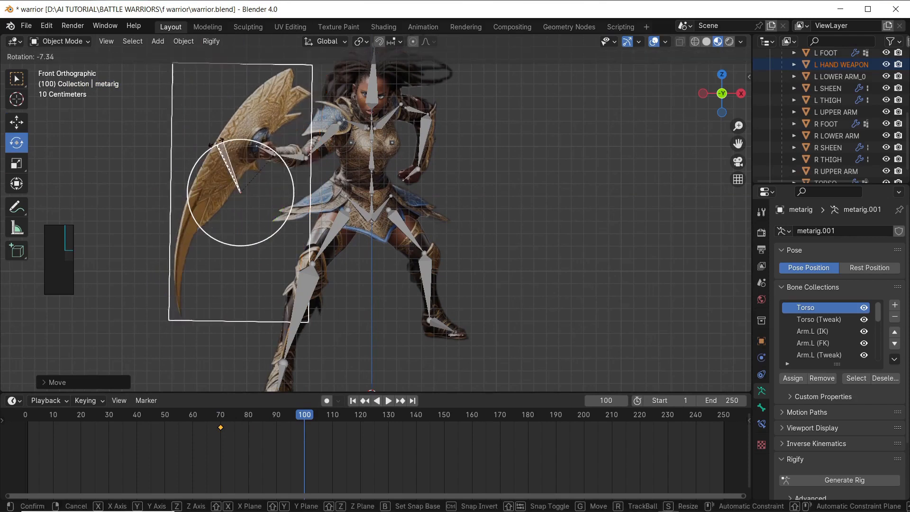
{"action": "left_click_drag", "start_coordinate": [280, 256], "coordinate": [265, 317]}
{"action": "key", "text": "i"}
{"action": "left_click", "coordinate": [249, 278]}
- Play back the weapon animation and move the L HAND WEAPON keyframe from frame 100 to frame 82
{"action": "left_click", "coordinate": [36, 416]}
{"action": "key", "text": "space"}
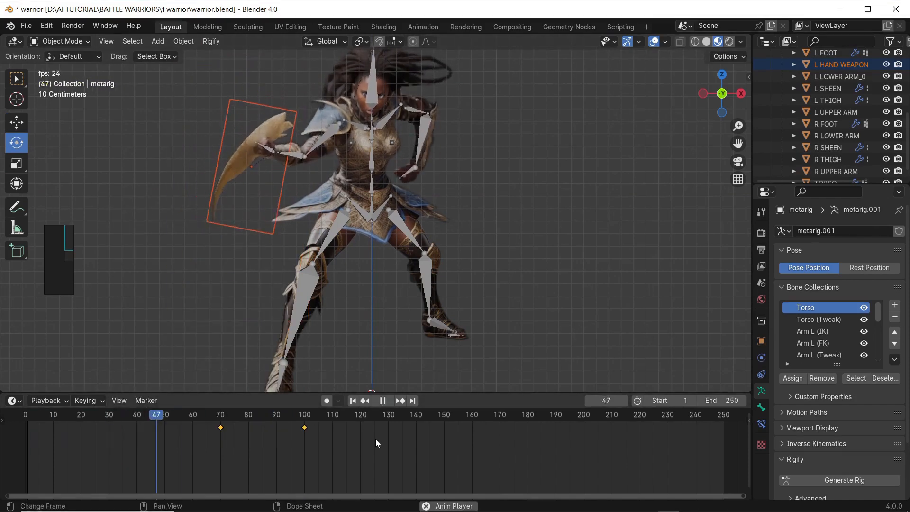
{"action": "left_click_drag", "start_coordinate": [304, 427], "coordinate": [254, 427]}
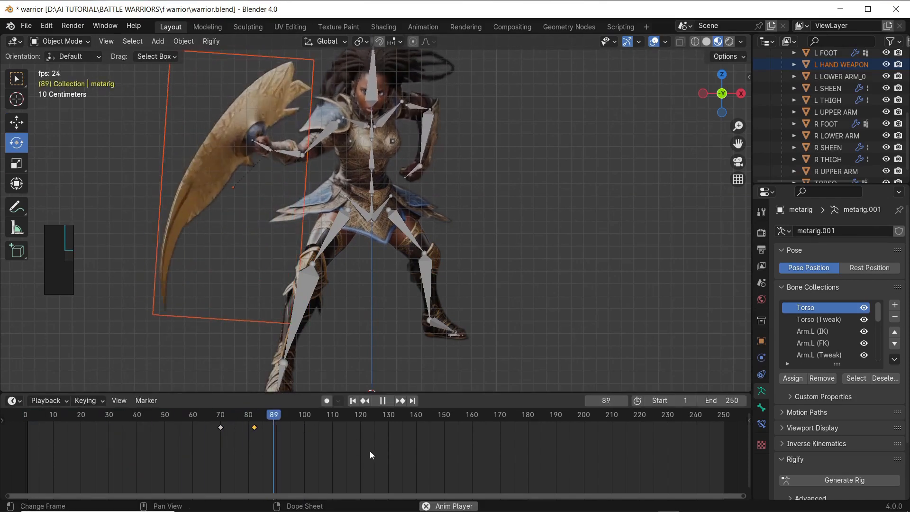
{"action": "scroll", "coordinate": [422, 260], "scroll_direction": "down", "scroll_amount": 2}
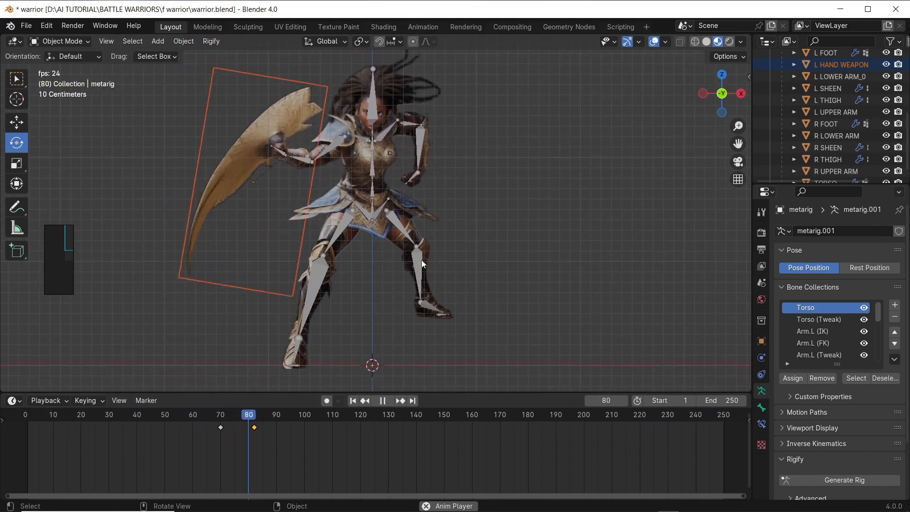
{"action": "key", "text": "space"}
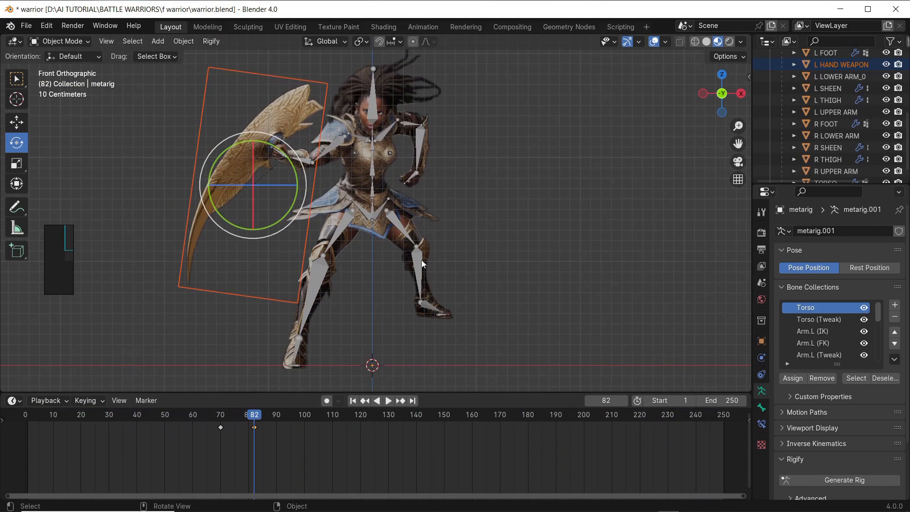
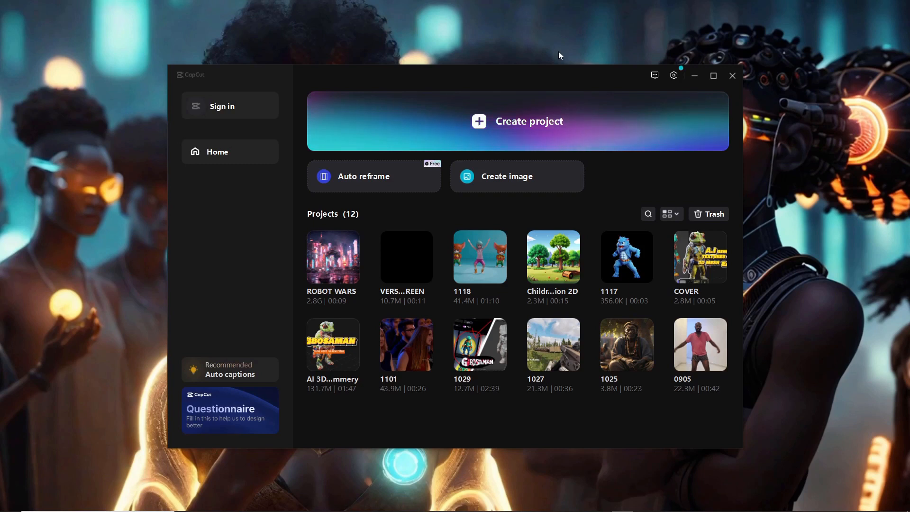
- Switch to CapCut, create a project named battle warriors, and import FW.avi, MW.avi and artwork (12).png
{"action": "left_click", "coordinate": [511, 124]}
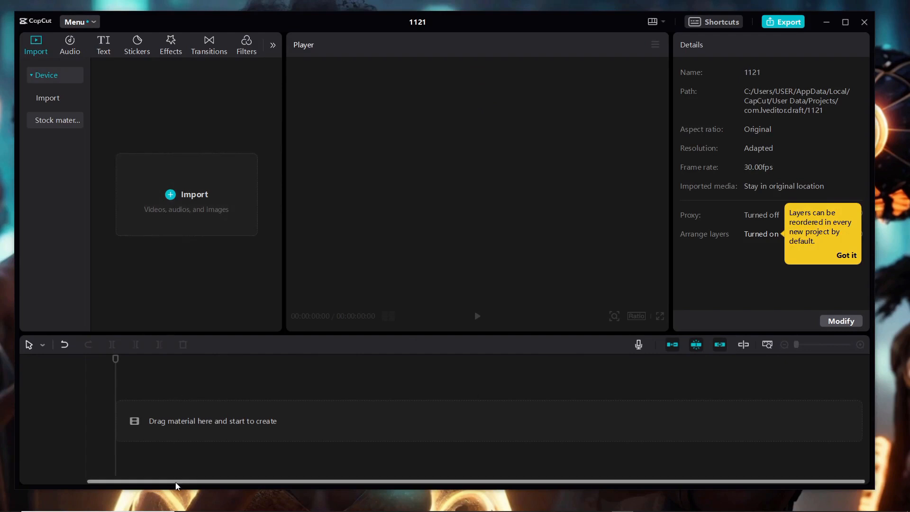
{"action": "mouse_move", "coordinate": [206, 504]}
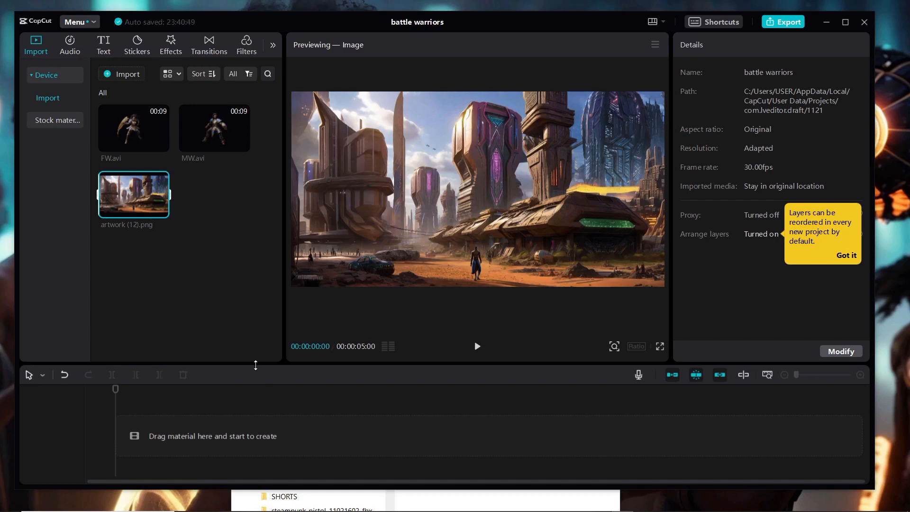
{"action": "left_click_drag", "start_coordinate": [254, 364], "coordinate": [247, 317]}
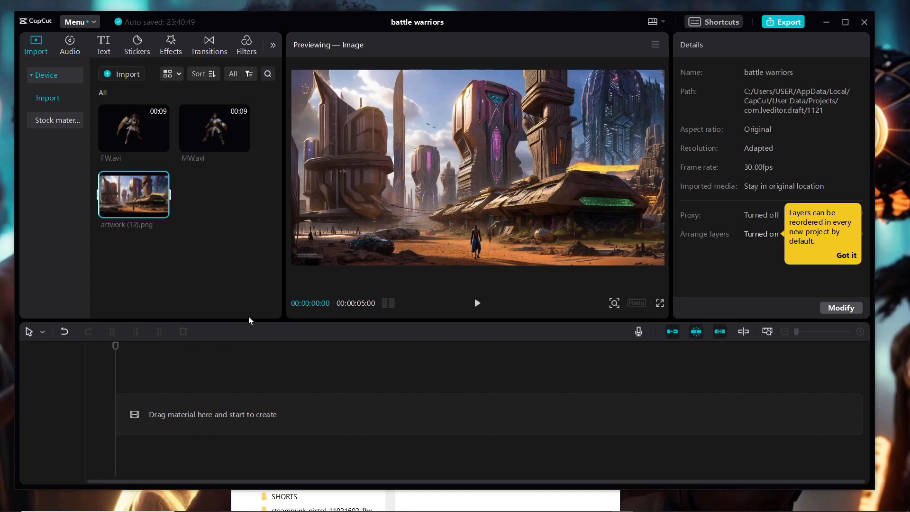
- Layer artwork (12).png, FW.avi and MW.avi on separate timeline tracks, bottom to top, all starting at 00:00
{"action": "left_click_drag", "start_coordinate": [134, 194], "coordinate": [136, 414]}
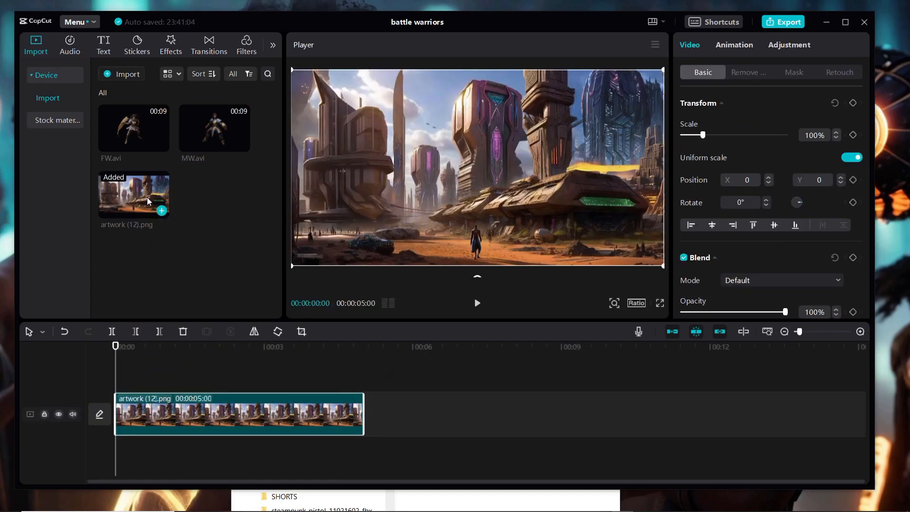
{"action": "left_click_drag", "start_coordinate": [129, 128], "coordinate": [117, 375]}
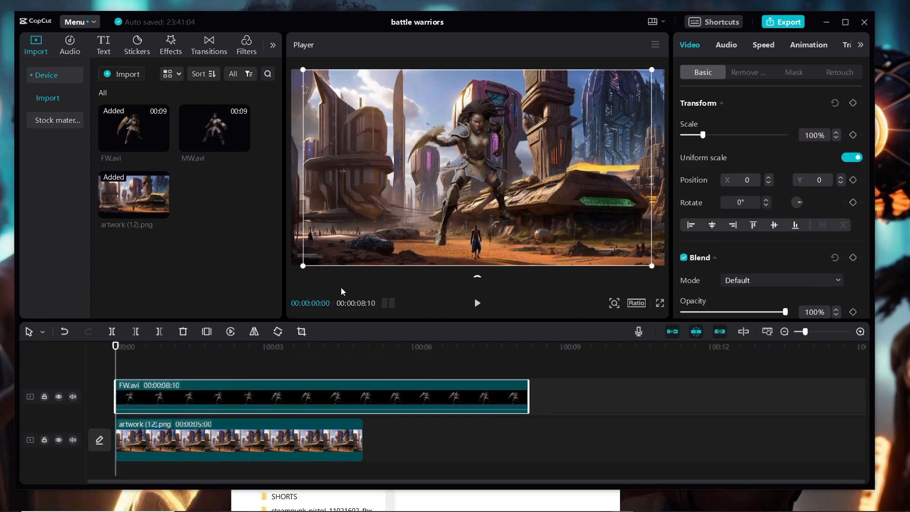
{"action": "left_click_drag", "start_coordinate": [220, 131], "coordinate": [139, 362]}
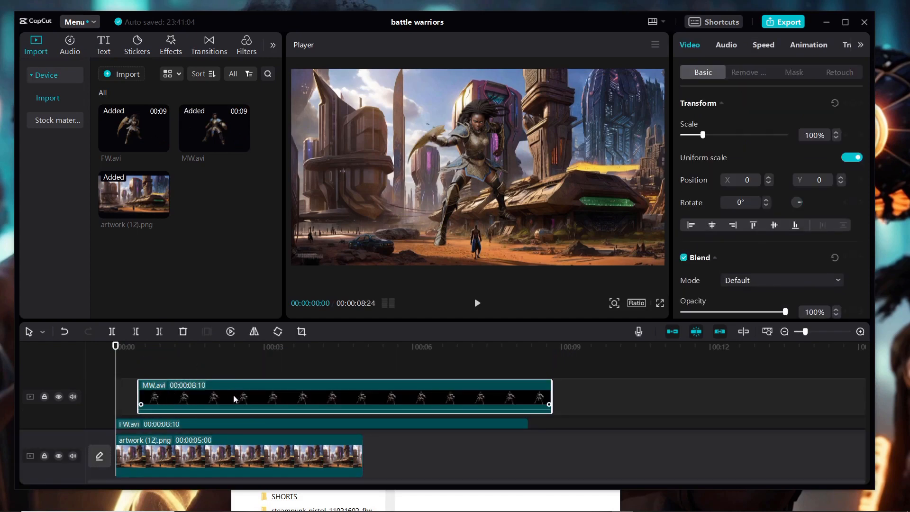
{"action": "left_click_drag", "start_coordinate": [233, 394], "coordinate": [213, 403]}
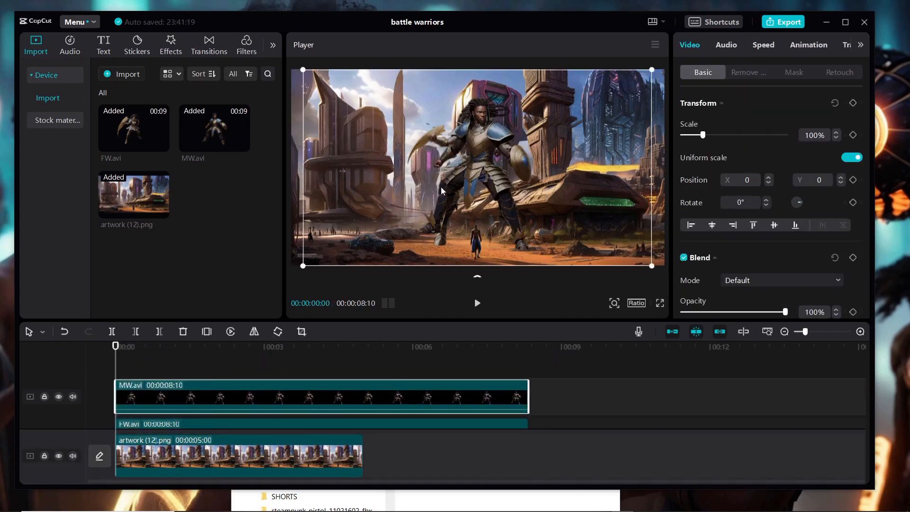
- Scale both warrior clips to 180%, placing MW.avi at about X -563, Y -496 and FW.avi at about X 1212, Y -651
{"action": "left_click_drag", "start_coordinate": [471, 150], "coordinate": [408, 222]}
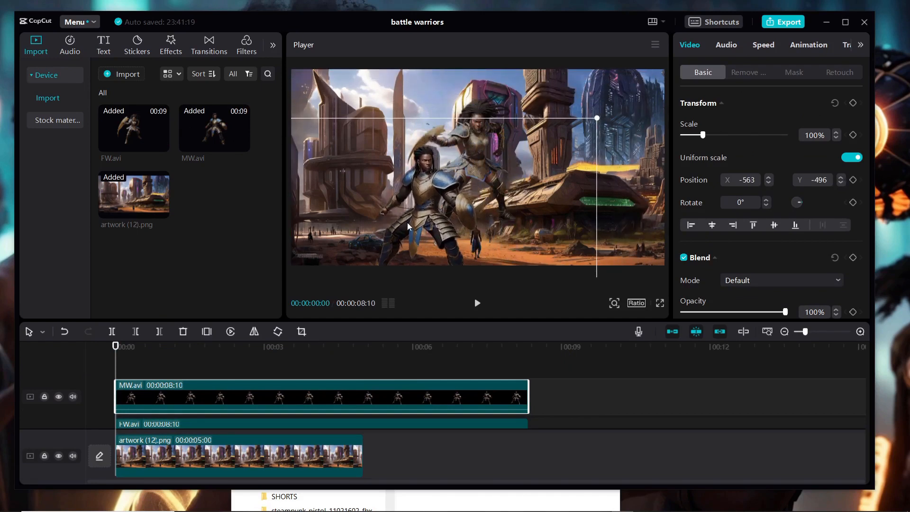
{"action": "left_click_drag", "start_coordinate": [703, 136], "coordinate": [721, 140]}
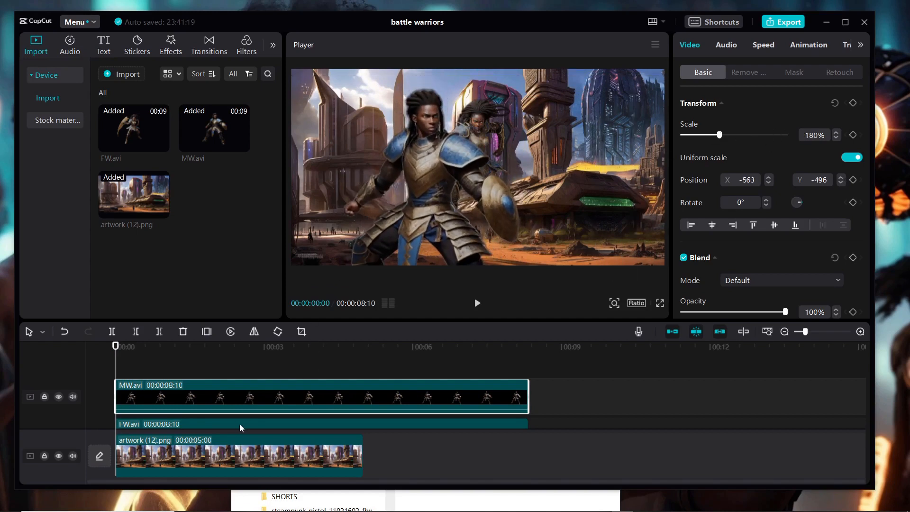
{"action": "scroll", "coordinate": [314, 389], "scroll_direction": "down", "scroll_amount": 2}
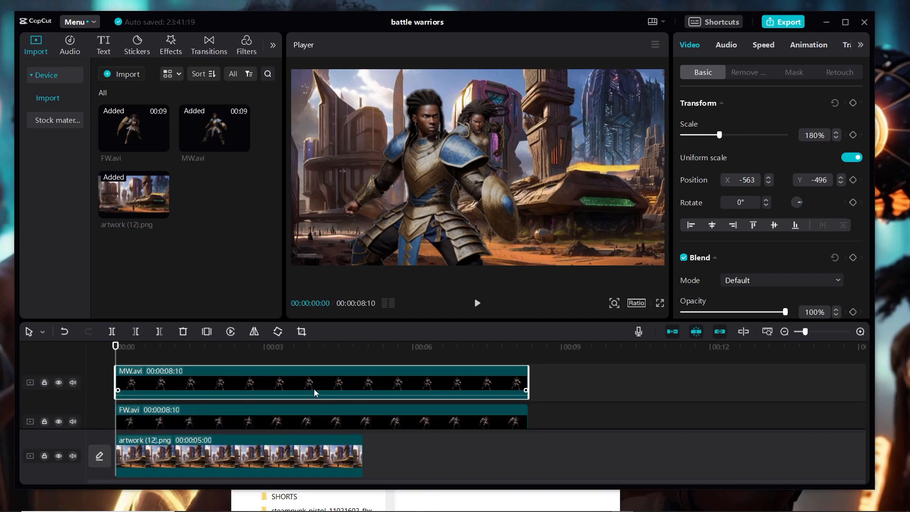
{"action": "left_click", "coordinate": [300, 412]}
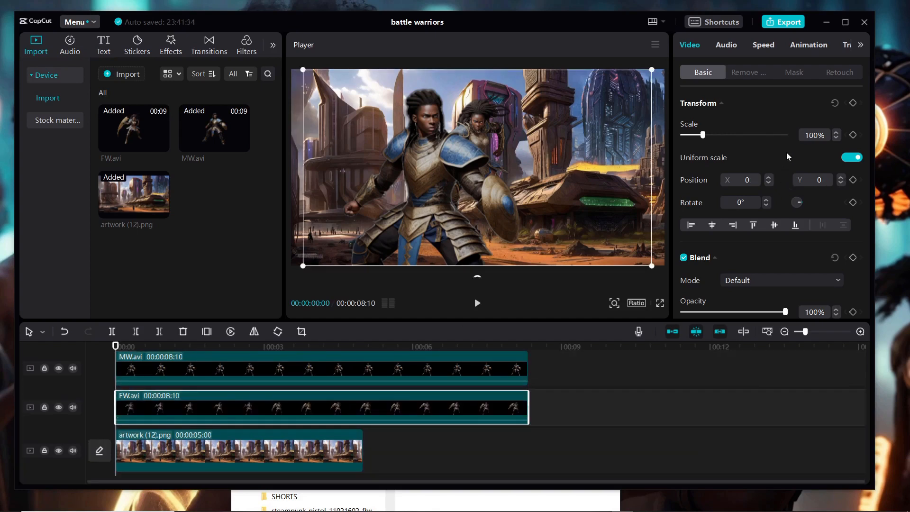
{"action": "left_click_drag", "start_coordinate": [705, 136], "coordinate": [722, 141]}
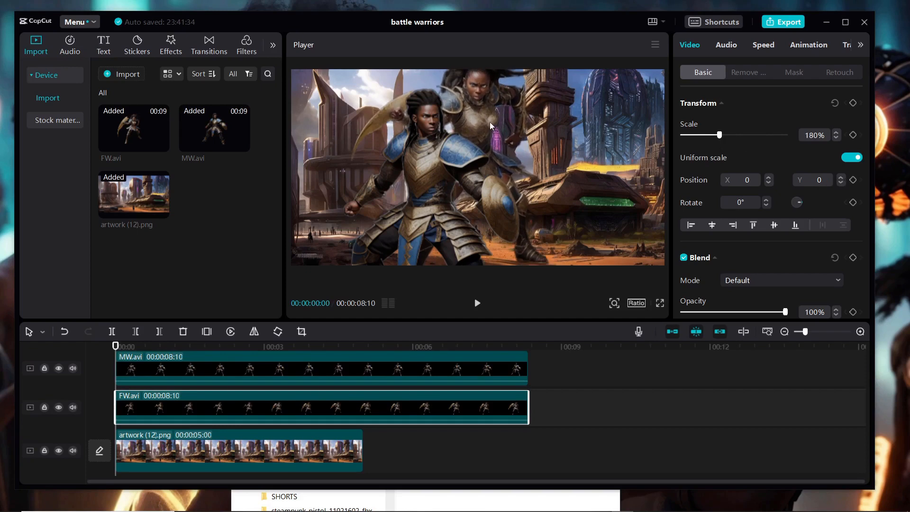
{"action": "left_click_drag", "start_coordinate": [490, 121], "coordinate": [607, 186]}
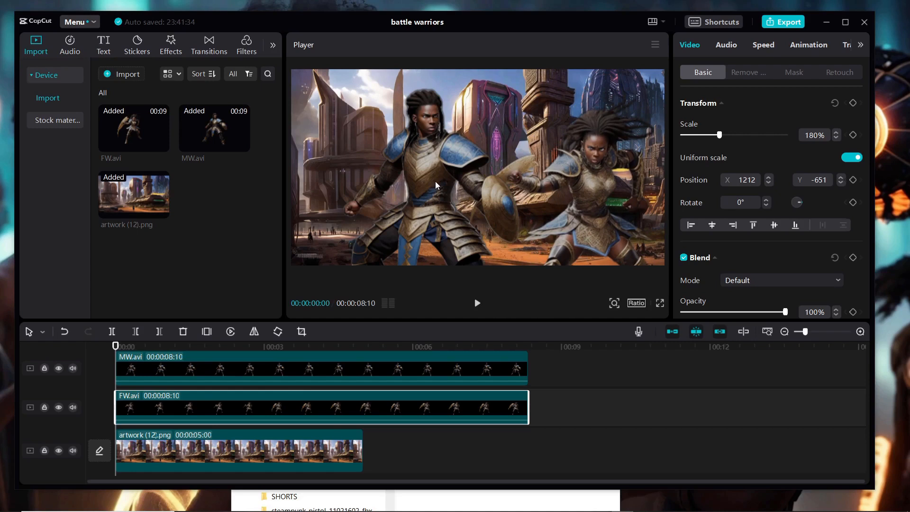
- Spread the warriors apart by repositioning MW.avi to about X -1057, Y -624 and FW.avi to about X 1200, Y -670
{"action": "left_click_drag", "start_coordinate": [435, 181], "coordinate": [391, 215]}
{"action": "left_click", "coordinate": [283, 376]}
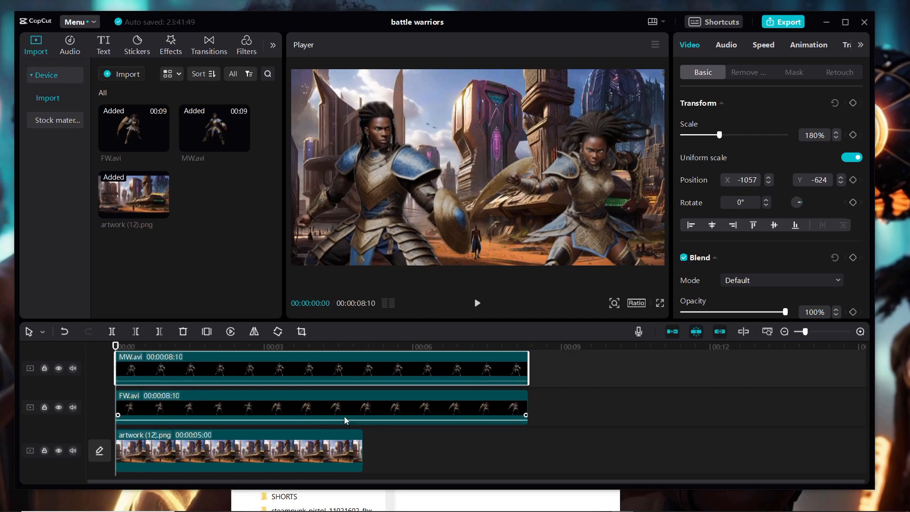
{"action": "left_click", "coordinate": [358, 402]}
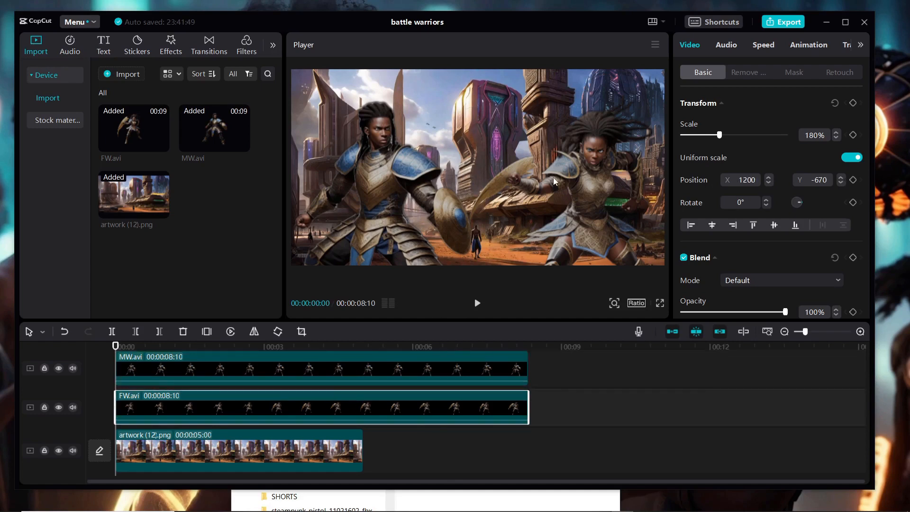
- Preview the composition and extend the artwork (12).png clip to 00:00:08:10 to match the warrior clips
{"action": "left_click_drag", "start_coordinate": [117, 348], "coordinate": [149, 369]}
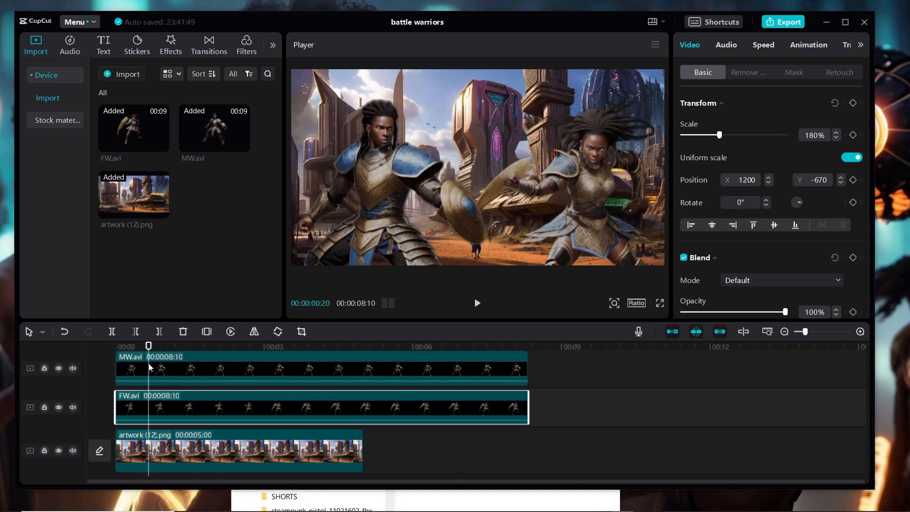
{"action": "key", "text": "space"}
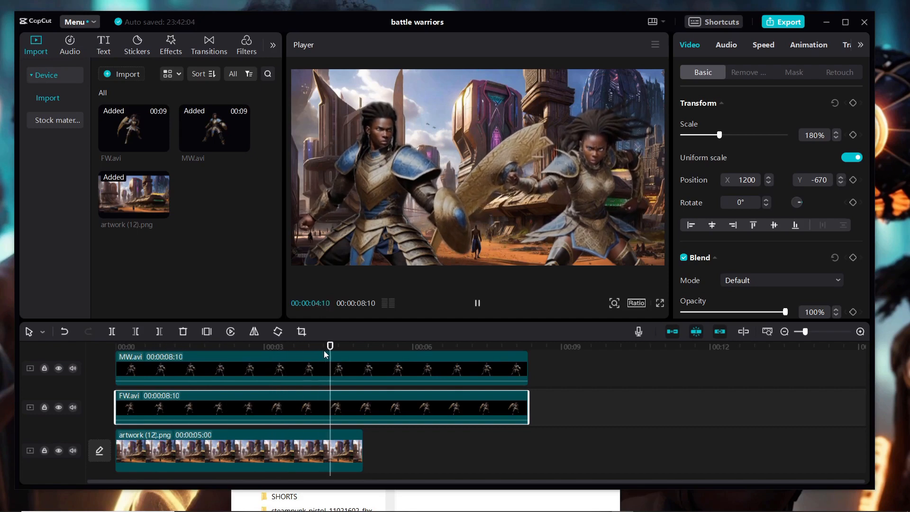
{"action": "key", "text": "space"}
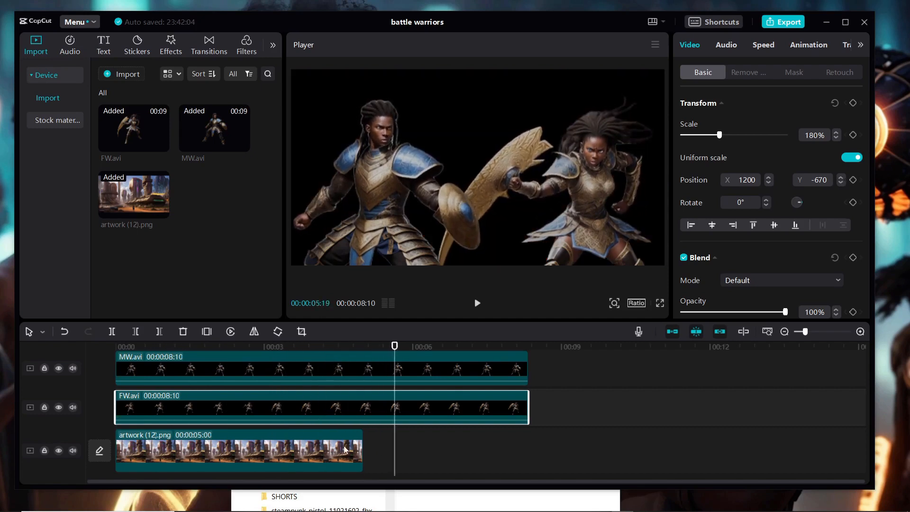
{"action": "left_click_drag", "start_coordinate": [361, 455], "coordinate": [528, 456]}
- With the playhead at 00:00:04:00, set the background artwork's exposure to -21 and contrast to 10
{"action": "left_click_drag", "start_coordinate": [395, 387], "coordinate": [314, 399]}
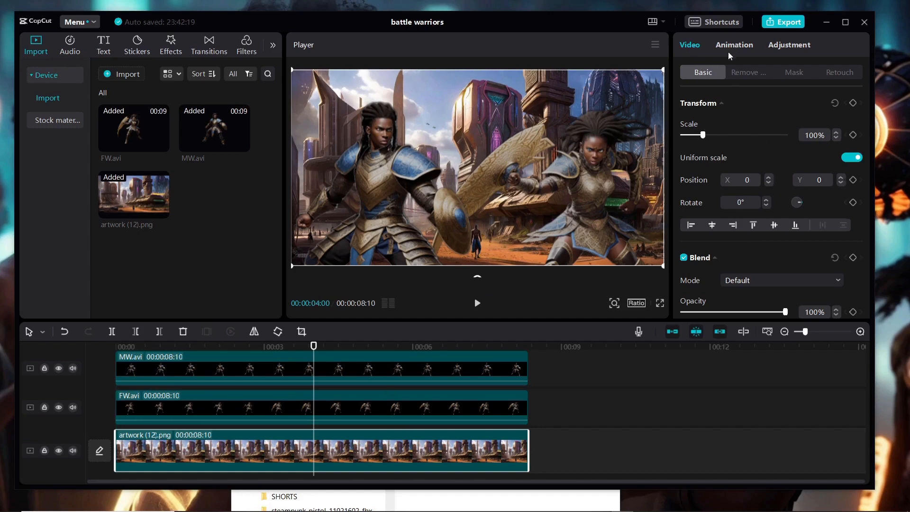
{"action": "left_click", "coordinate": [787, 44]}
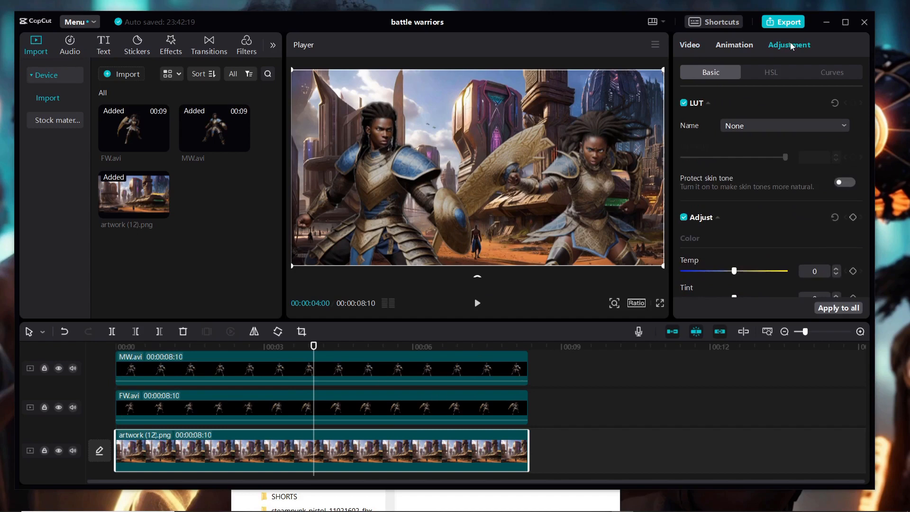
{"action": "scroll", "coordinate": [761, 155], "scroll_direction": "down", "scroll_amount": 4}
{"action": "scroll", "coordinate": [759, 153], "scroll_direction": "up", "scroll_amount": 2}
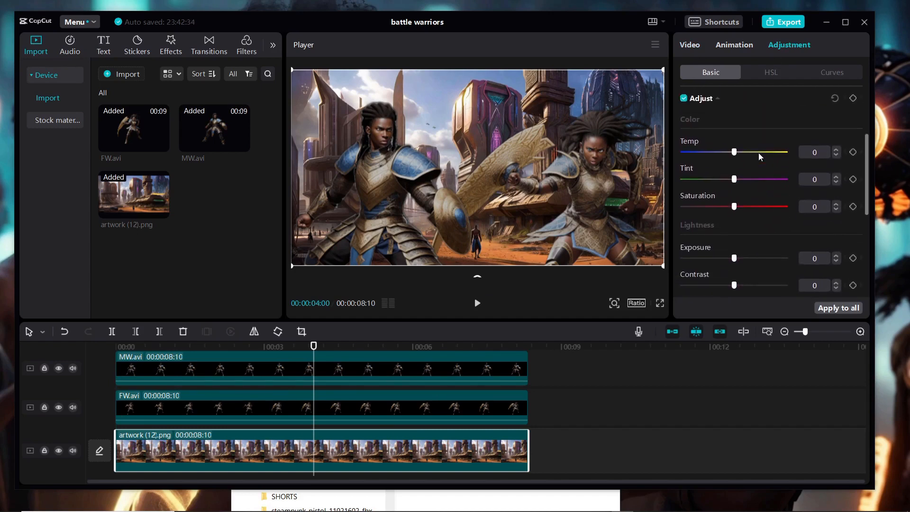
{"action": "scroll", "coordinate": [759, 153], "scroll_direction": "up", "scroll_amount": 1}
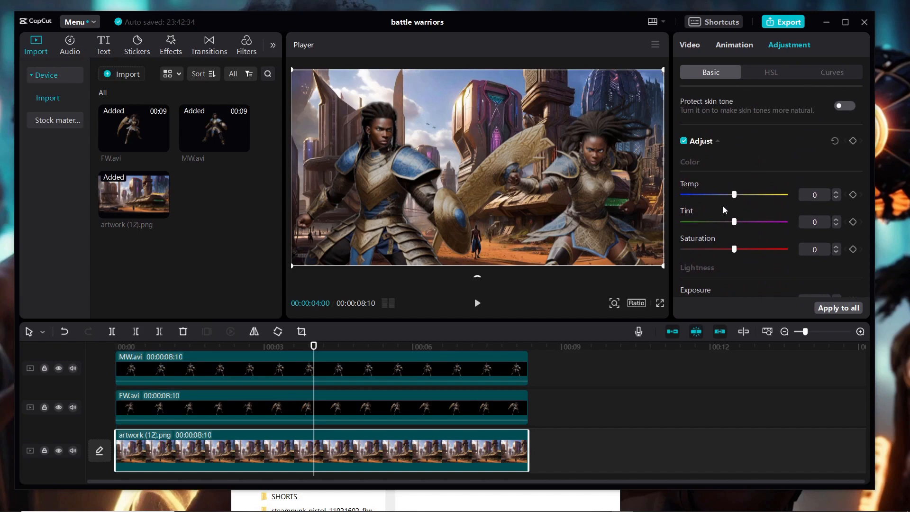
{"action": "scroll", "coordinate": [723, 206], "scroll_direction": "down", "scroll_amount": 2}
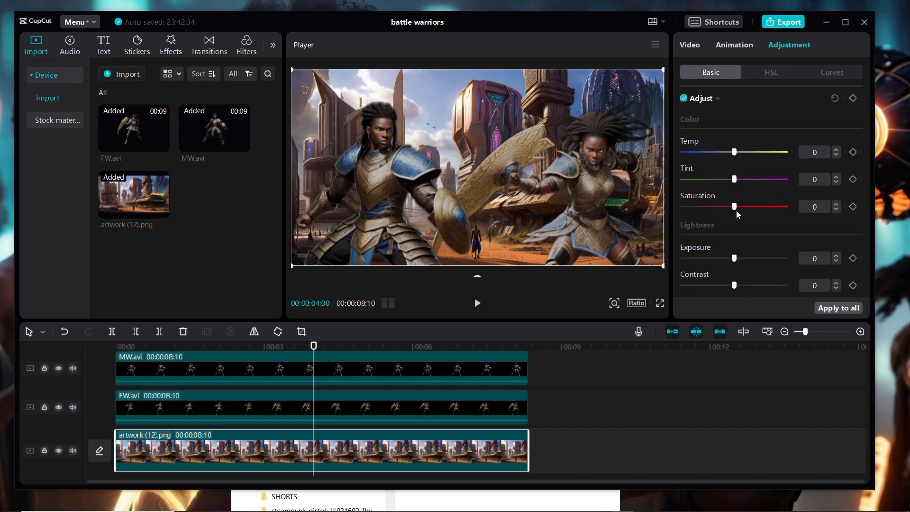
{"action": "left_click_drag", "start_coordinate": [734, 258], "coordinate": [743, 286]}
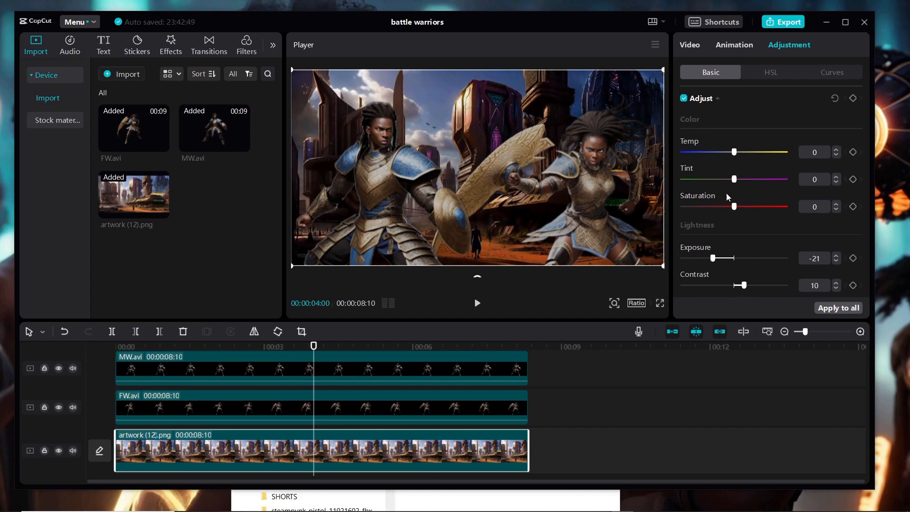
- Set the background artwork's fade to 49 and vignette to 20
{"action": "scroll", "coordinate": [748, 260], "scroll_direction": "down", "scroll_amount": 5}
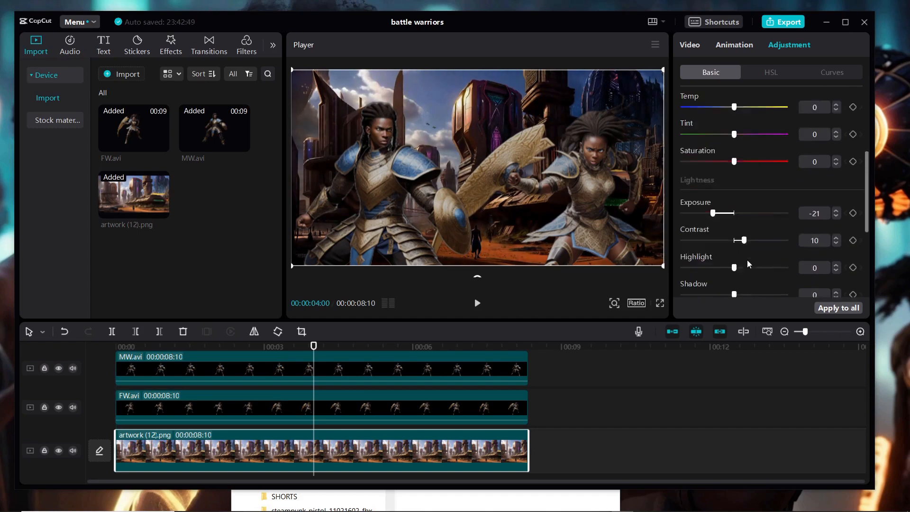
{"action": "scroll", "coordinate": [747, 246], "scroll_direction": "up", "scroll_amount": 1}
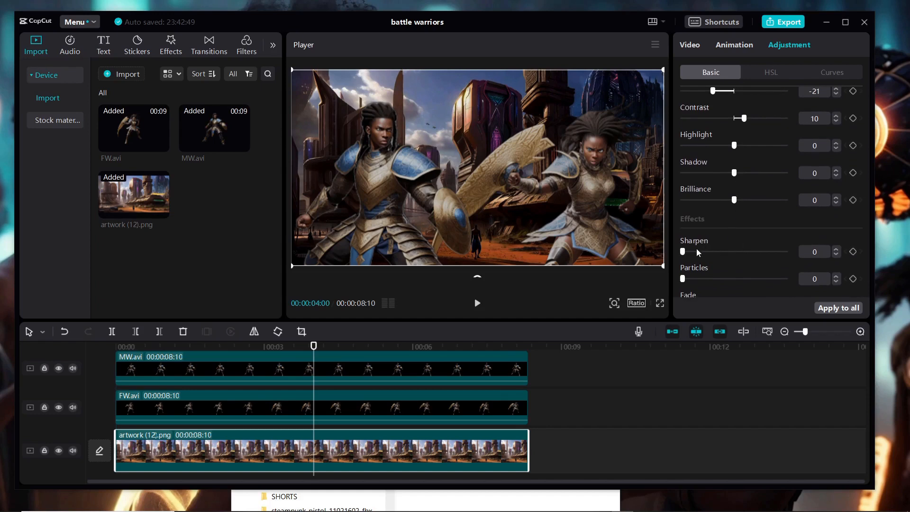
{"action": "scroll", "coordinate": [713, 239], "scroll_direction": "down", "scroll_amount": 2}
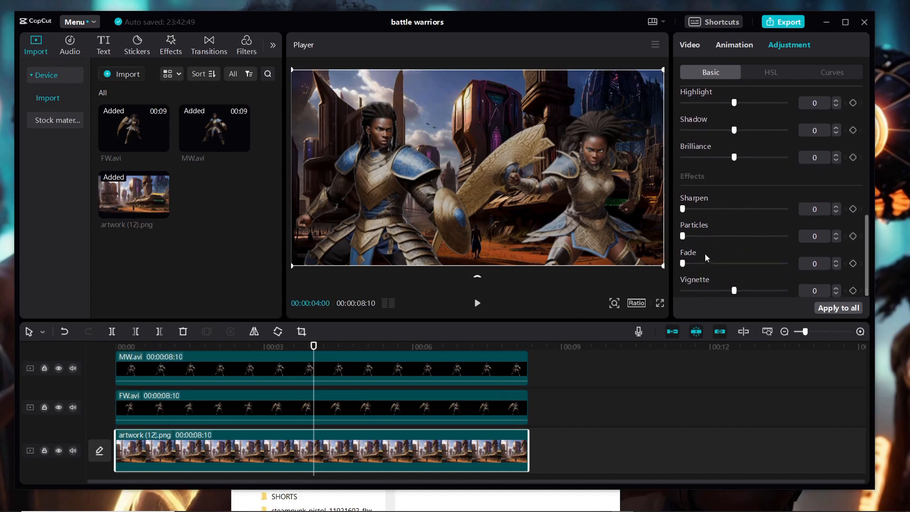
{"action": "left_click_drag", "start_coordinate": [688, 266], "coordinate": [755, 295]}
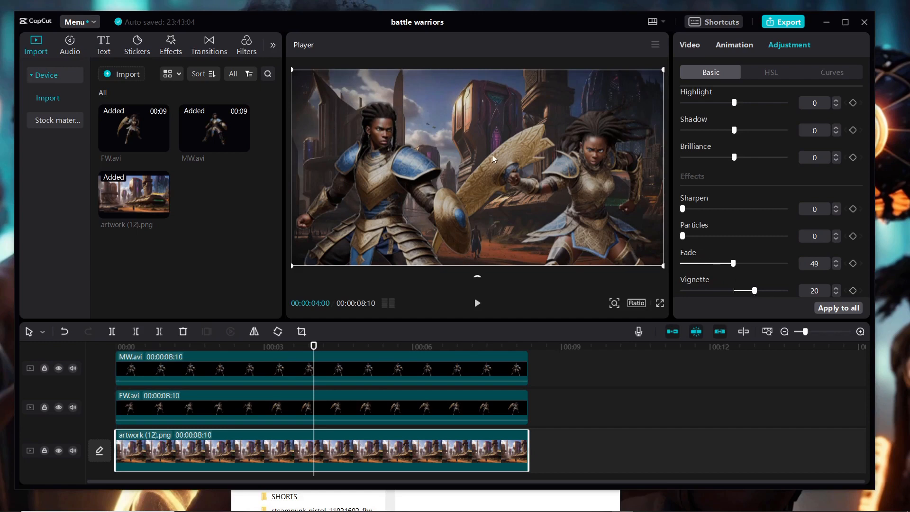
{"action": "scroll", "coordinate": [763, 157], "scroll_direction": "up", "scroll_amount": 2}
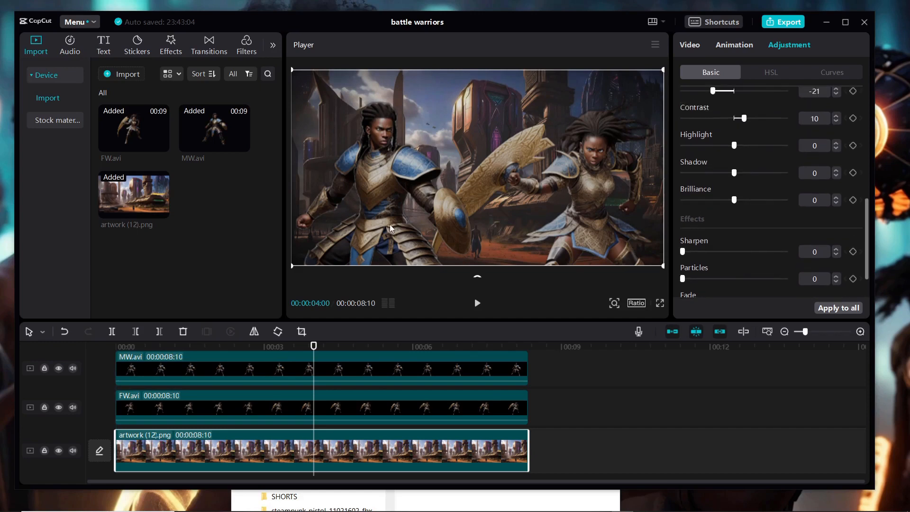
- Raise the exposure to 9 on both warrior clips, MW.avi and FW.avi
{"action": "left_click", "coordinate": [376, 380]}
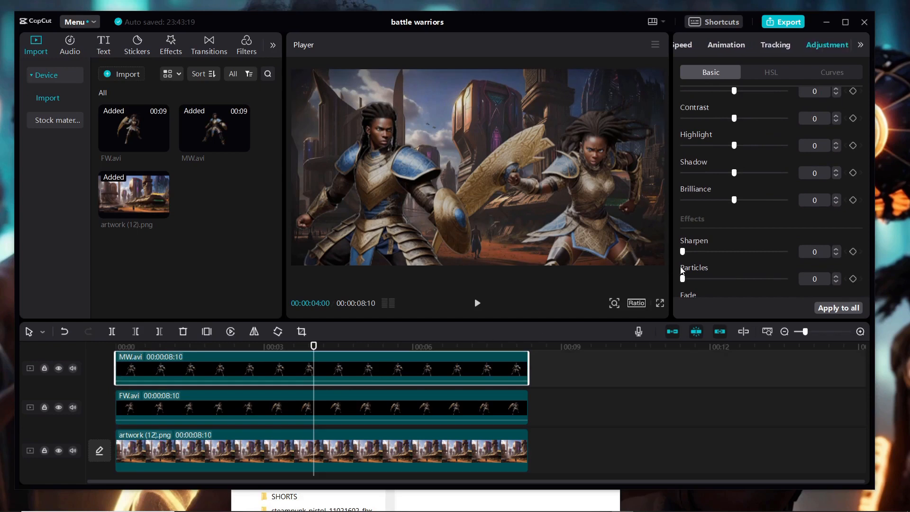
{"action": "scroll", "coordinate": [738, 167], "scroll_direction": "up", "scroll_amount": 3}
{"action": "scroll", "coordinate": [739, 175], "scroll_direction": "down", "scroll_amount": 4}
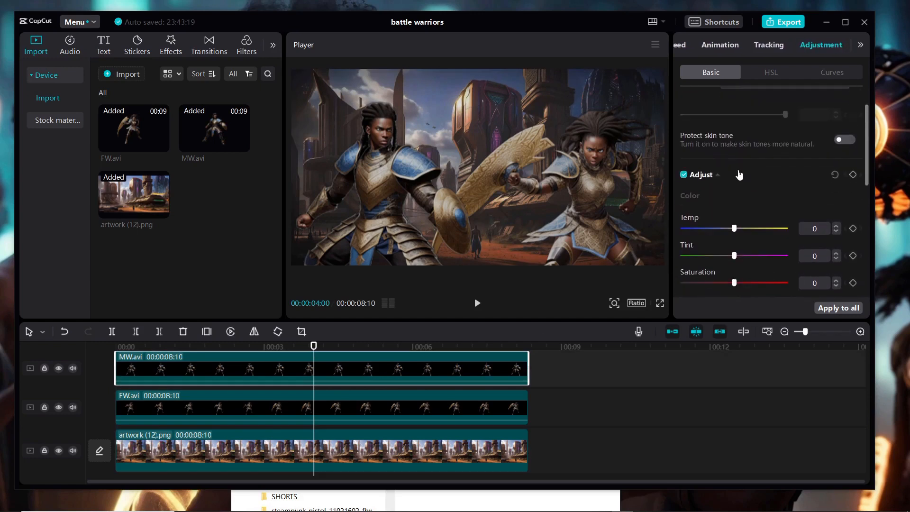
{"action": "left_click_drag", "start_coordinate": [735, 207], "coordinate": [742, 209]}
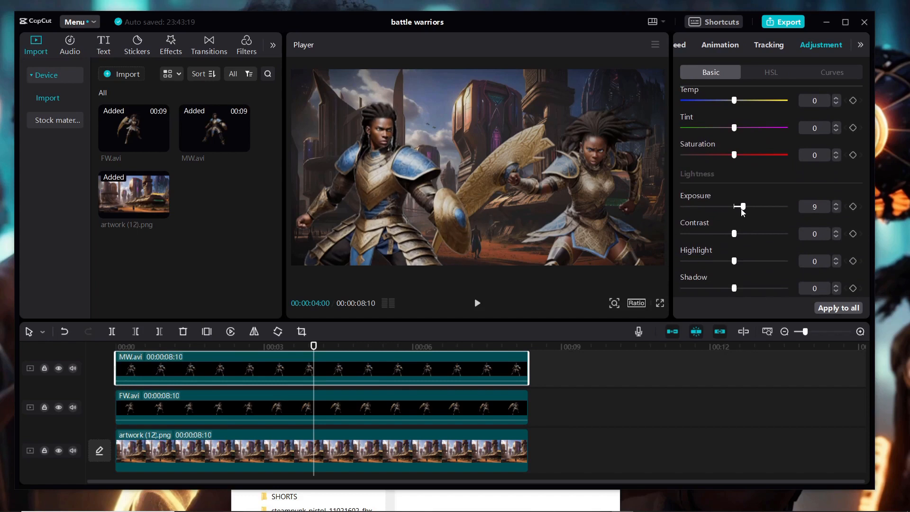
{"action": "left_click", "coordinate": [424, 407]}
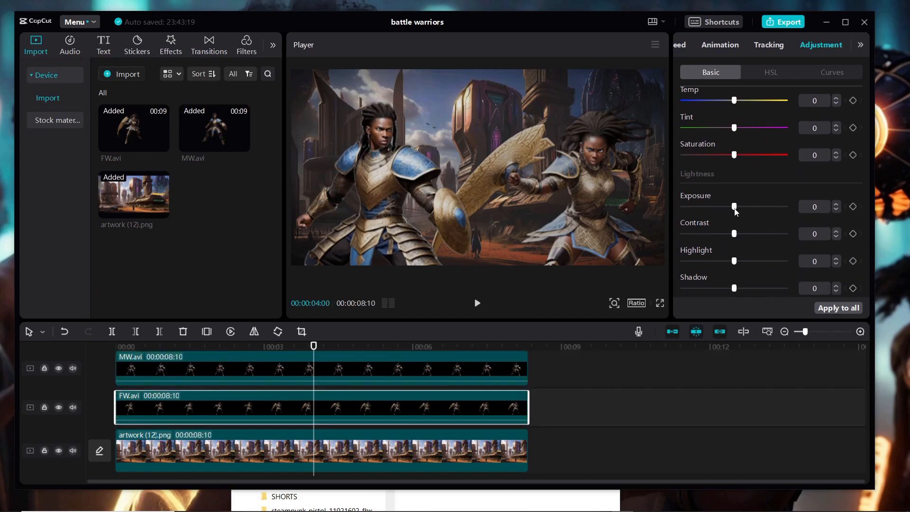
{"action": "left_click_drag", "start_coordinate": [734, 206], "coordinate": [744, 210]}
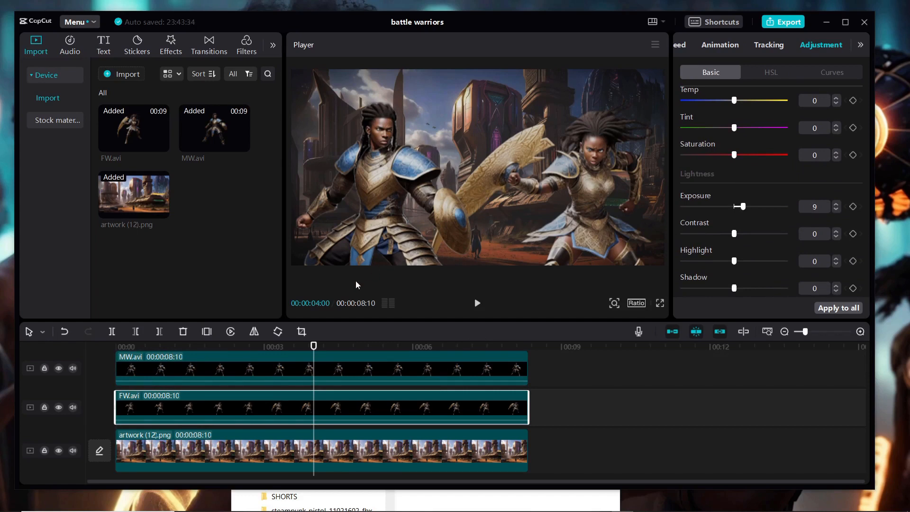
- Play the graded composition from the start to check how the warriors blend with the background
{"action": "left_click_drag", "start_coordinate": [315, 352], "coordinate": [116, 351]}
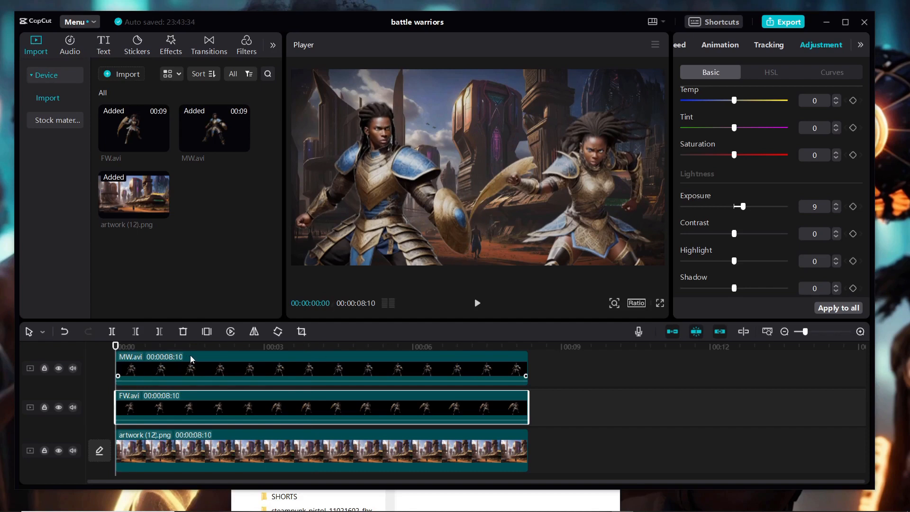
{"action": "key", "text": "space"}
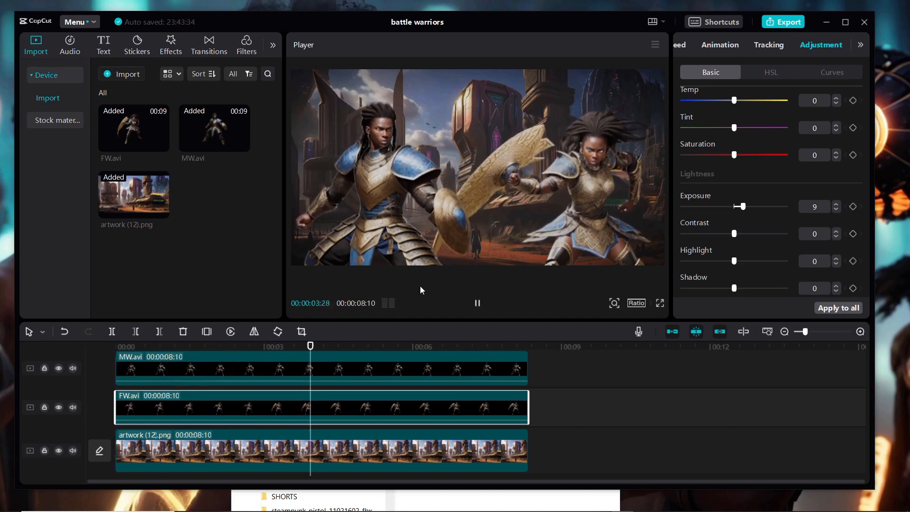
{"action": "key", "text": "space"}
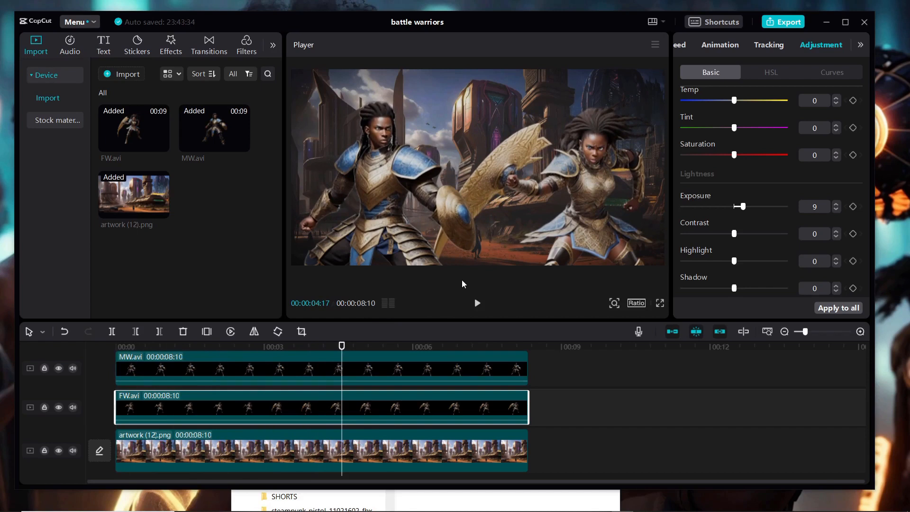
- Keyframe FW.avi's position at 00:00:01:00, and at 00:00:00:24 move it off the frame's right side to about X 3815, Y -691
{"action": "left_click_drag", "start_coordinate": [341, 353], "coordinate": [165, 383]}
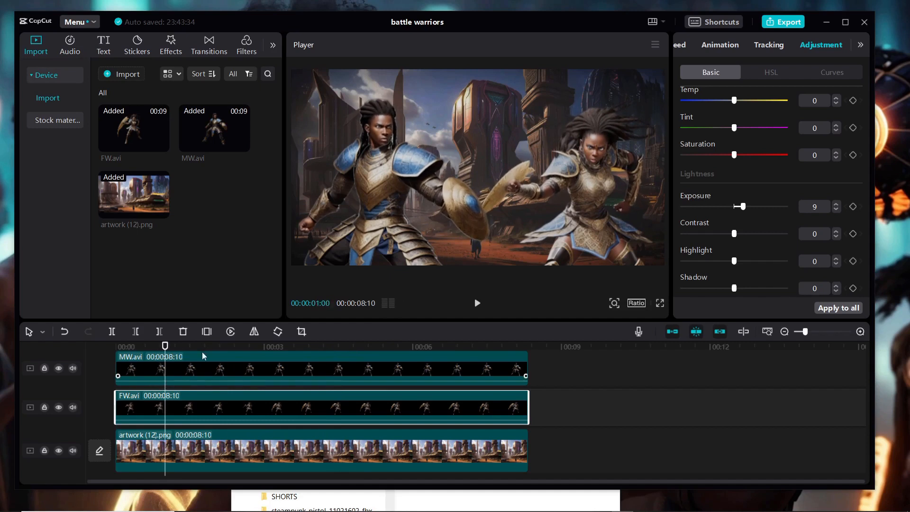
{"action": "left_click", "coordinate": [862, 44]}
{"action": "left_click", "coordinate": [861, 44]}
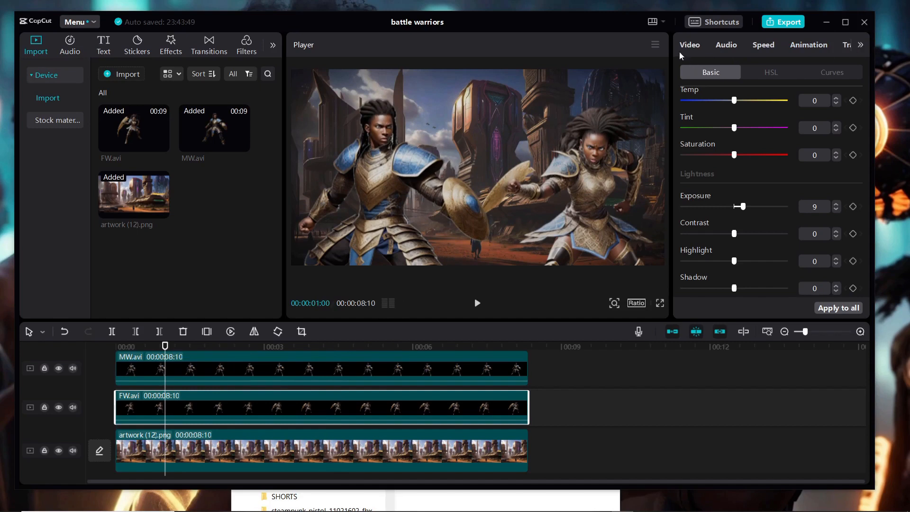
{"action": "left_click", "coordinate": [688, 47]}
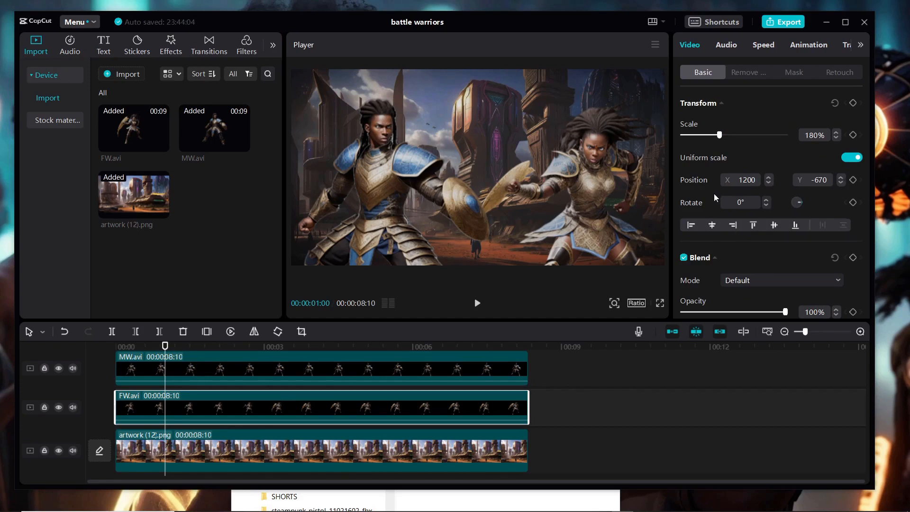
{"action": "left_click", "coordinate": [526, 215], "text": "ctrl"}
{"action": "scroll", "coordinate": [527, 215], "scroll_direction": "down", "scroll_amount": 3, "text": "ctrl"}
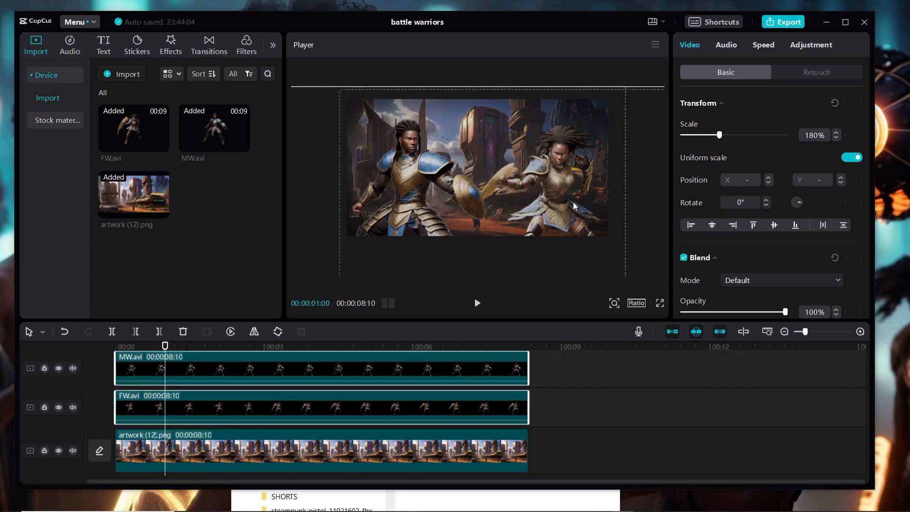
{"action": "left_click", "coordinate": [269, 413]}
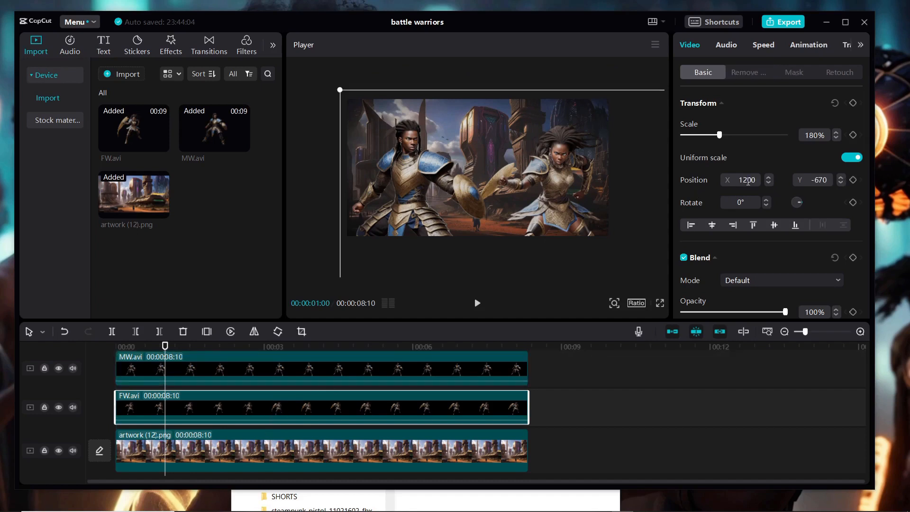
{"action": "left_click", "coordinate": [853, 179]}
{"action": "left_click_drag", "start_coordinate": [165, 347], "coordinate": [154, 348]}
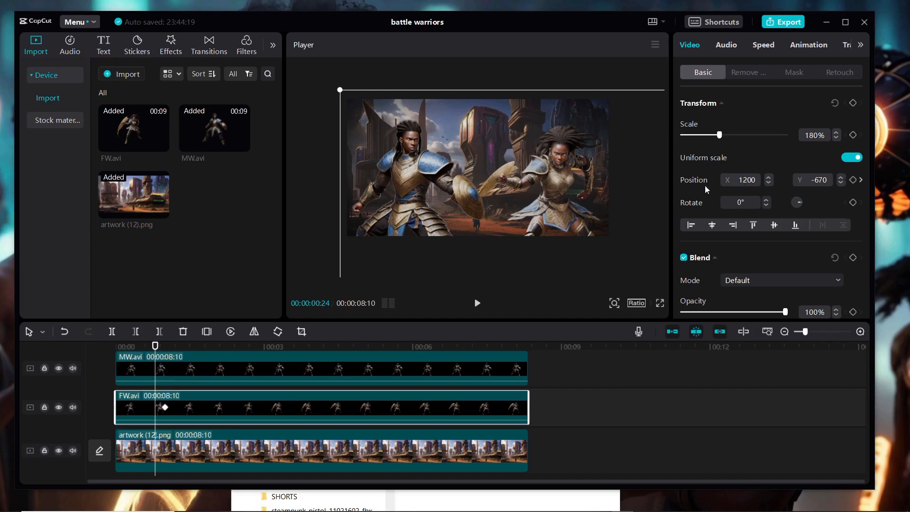
{"action": "left_click_drag", "start_coordinate": [553, 180], "coordinate": [730, 180]}
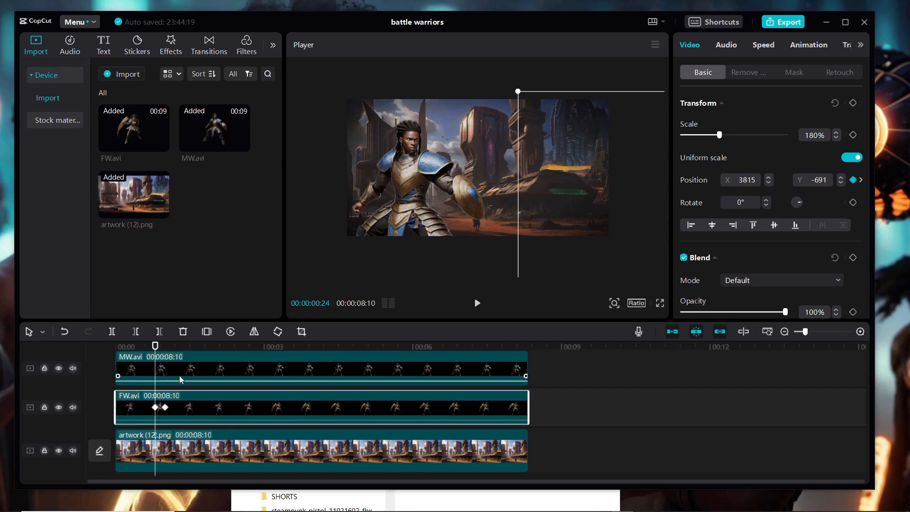
- Keyframe MW.avi's position at 00:00:01:00, and at 00:00:00:25 move it off the frame's left side to about X -3933, Y -515
{"action": "mouse_move", "coordinate": [155, 350]}
{"action": "left_mouse_down"}
{"action": "mouse_move", "coordinate": [112, 350]}
{"action": "mouse_move", "coordinate": [172, 361]}
{"action": "mouse_move", "coordinate": [127, 361]}
{"action": "mouse_move", "coordinate": [168, 360]}
{"action": "left_mouse_up"}
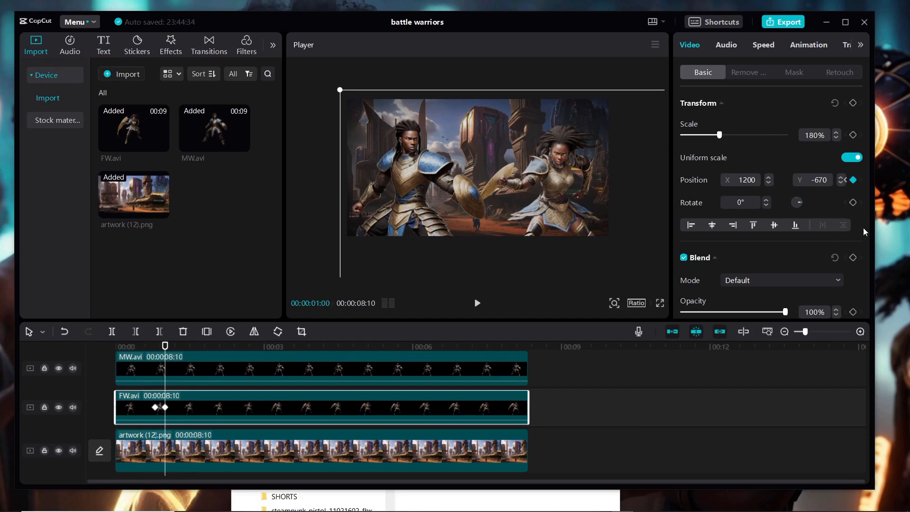
{"action": "left_click", "coordinate": [261, 369]}
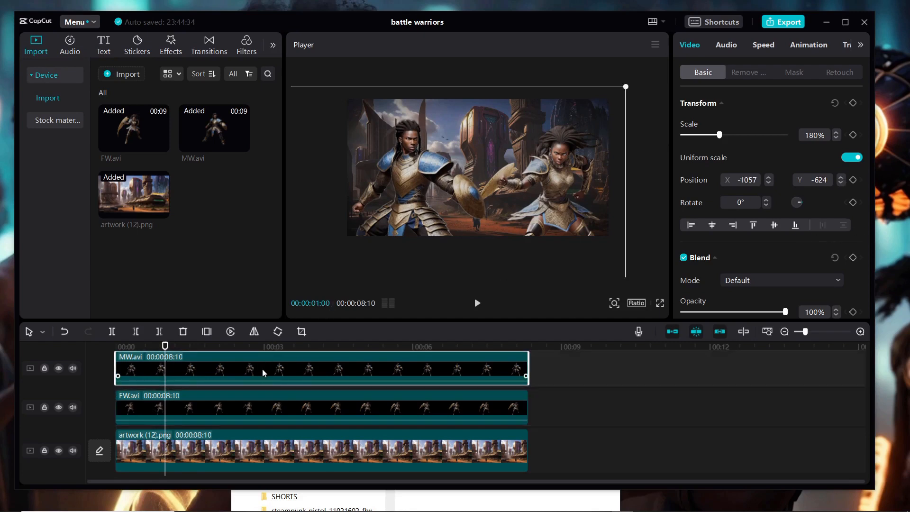
{"action": "left_click", "coordinate": [854, 181]}
{"action": "left_click_drag", "start_coordinate": [165, 346], "coordinate": [157, 347]}
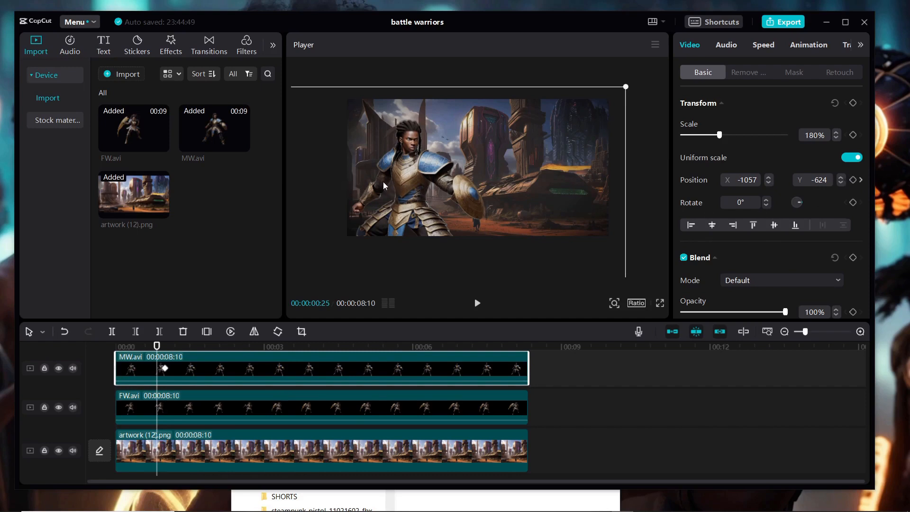
{"action": "left_click_drag", "start_coordinate": [414, 171], "coordinate": [218, 165]}
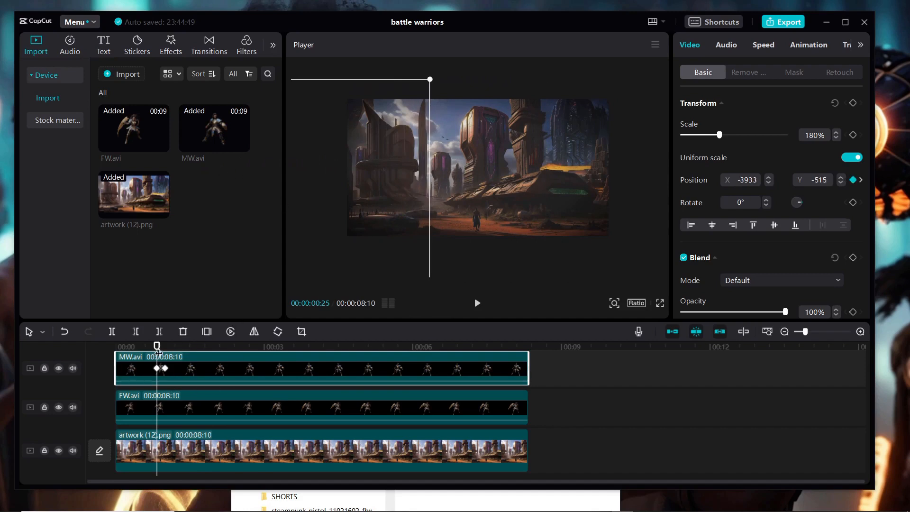
- Play the scene from the start to review both warriors' slide-in entrances
{"action": "left_click_drag", "start_coordinate": [157, 347], "coordinate": [93, 355]}
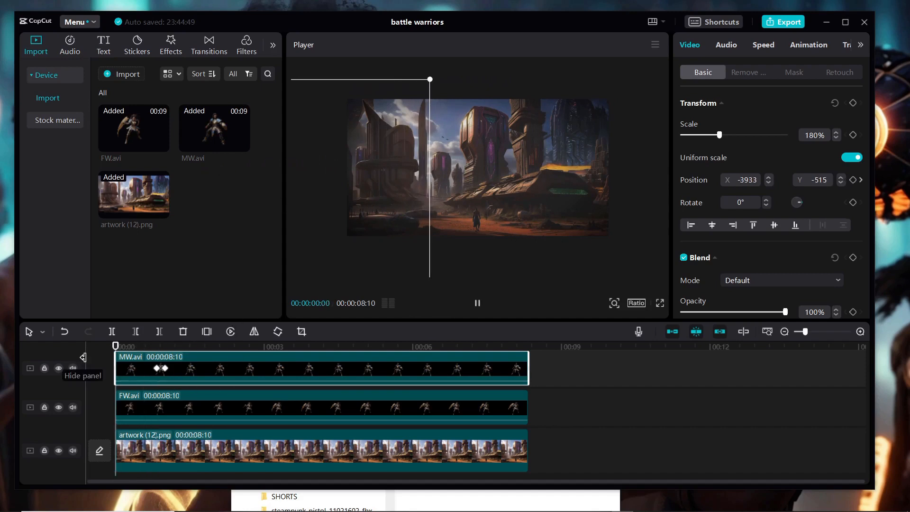
{"action": "key", "text": "space"}
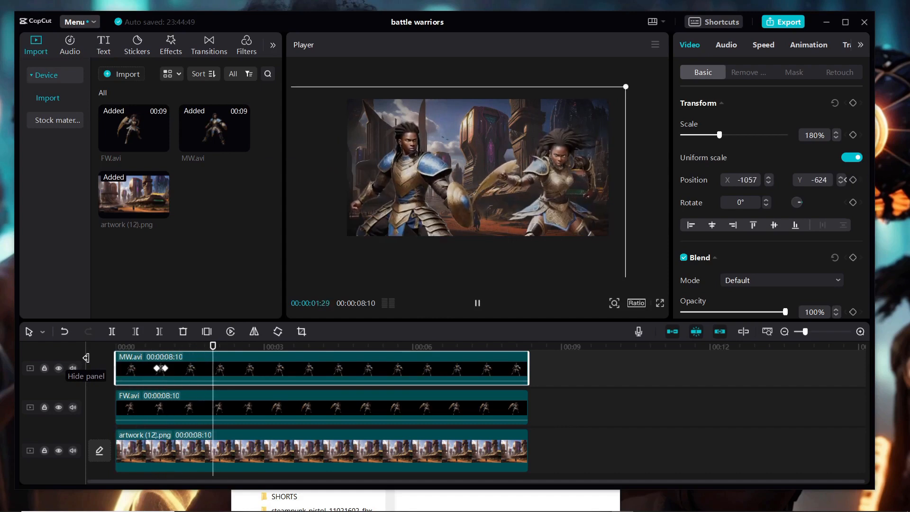
{"action": "key", "text": "space"}
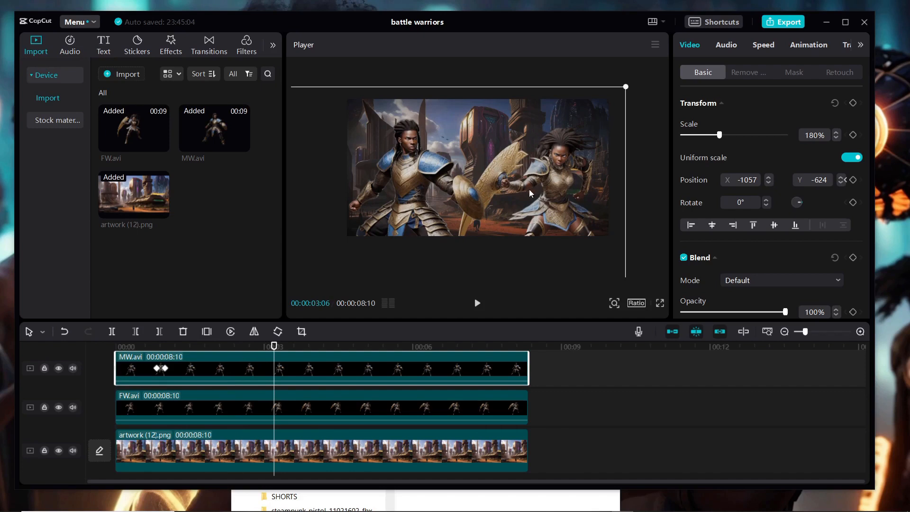
{"action": "scroll", "coordinate": [529, 186], "scroll_direction": "up", "scroll_amount": 3}
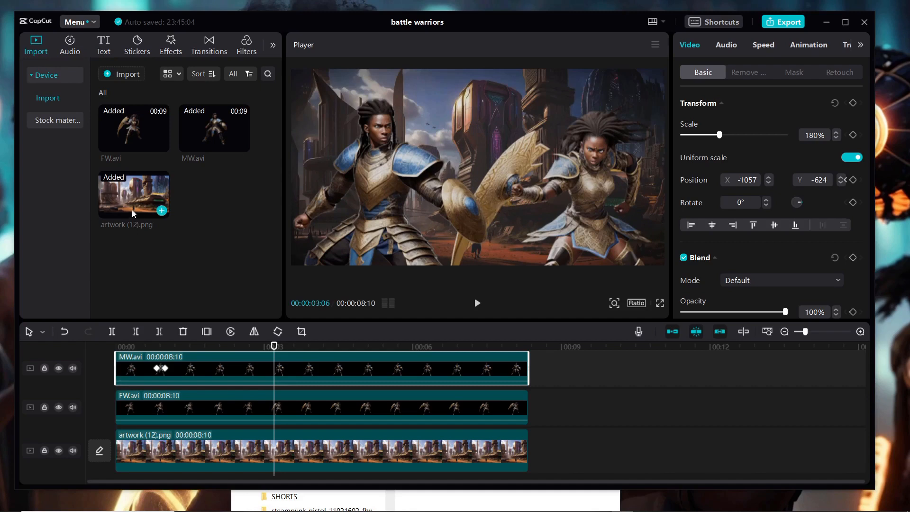
- Browse the text templates and add the glowing GAME HIGHLIGHTS lightning template to the timeline at 00:00:03:06
{"action": "left_click", "coordinate": [104, 45]}
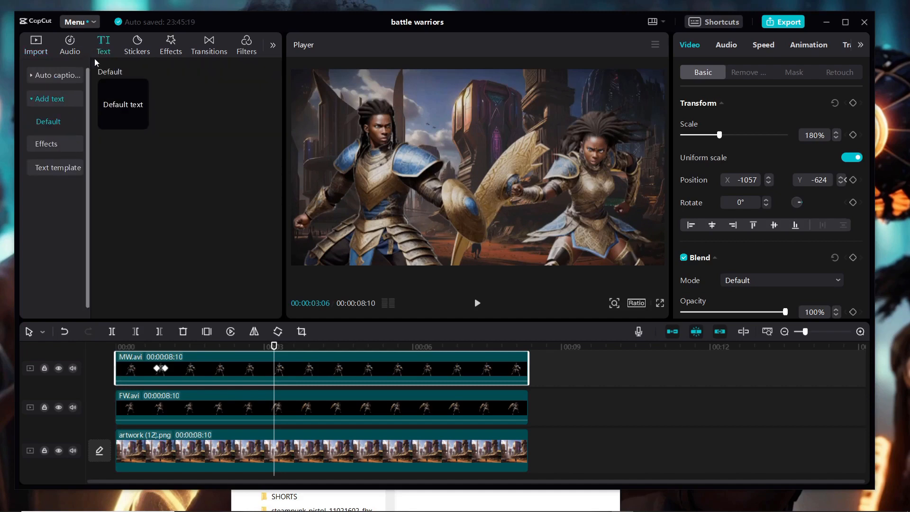
{"action": "left_click", "coordinate": [55, 167]}
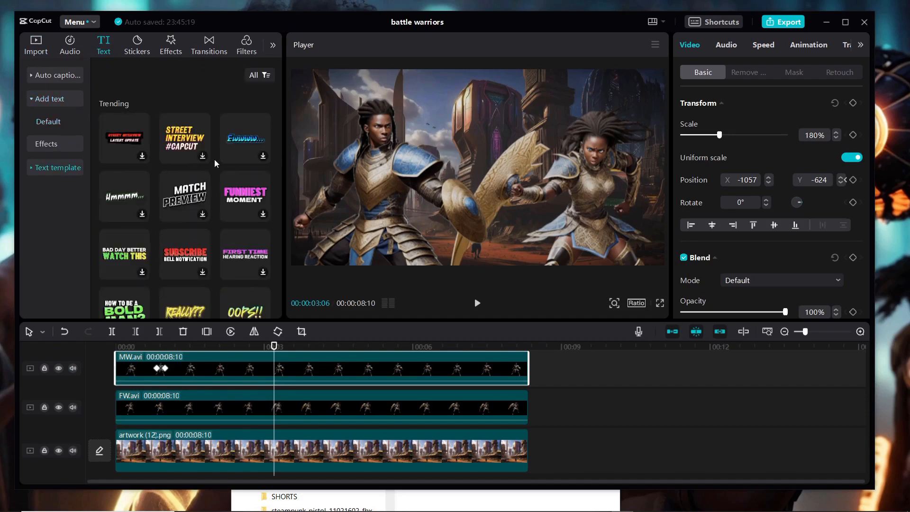
{"action": "scroll", "coordinate": [215, 159], "scroll_direction": "down", "scroll_amount": 8}
{"action": "scroll", "coordinate": [215, 161], "scroll_direction": "down", "scroll_amount": 15}
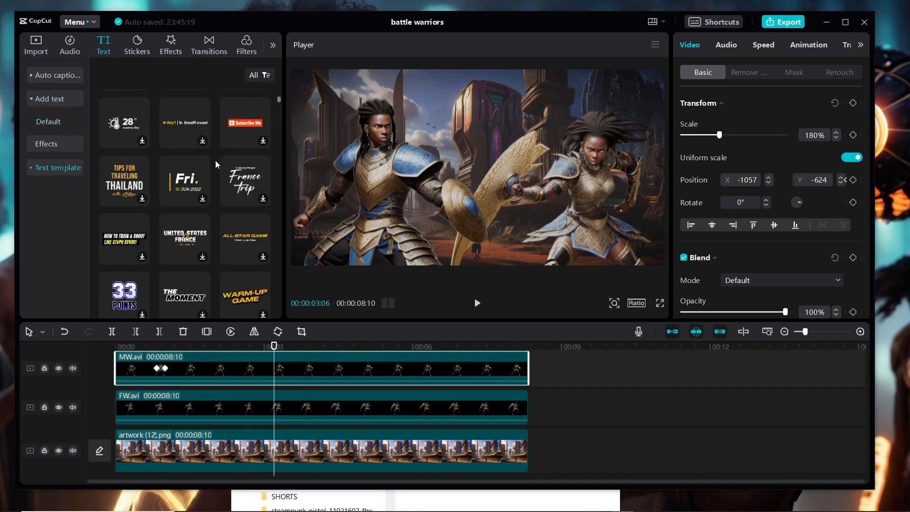
{"action": "scroll", "coordinate": [215, 161], "scroll_direction": "down", "scroll_amount": 7}
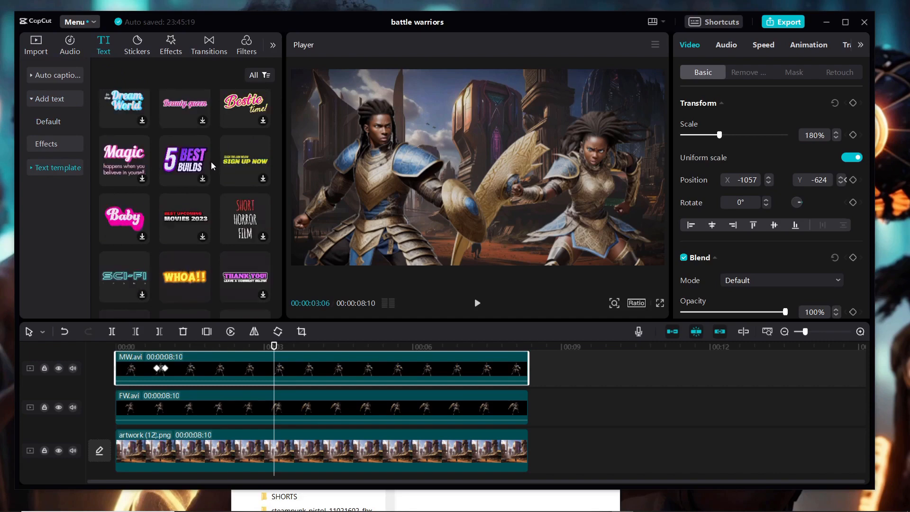
{"action": "scroll", "coordinate": [212, 163], "scroll_direction": "down", "scroll_amount": 14}
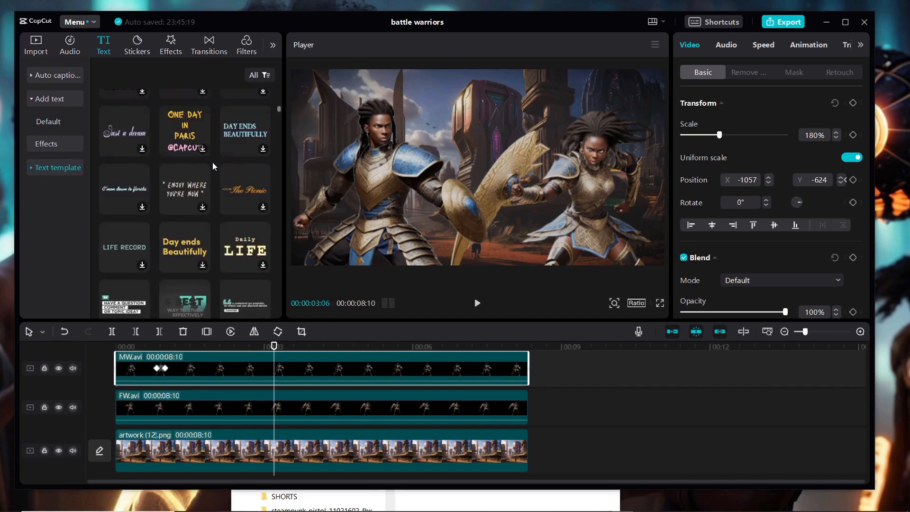
{"action": "scroll", "coordinate": [213, 162], "scroll_direction": "down", "scroll_amount": 20}
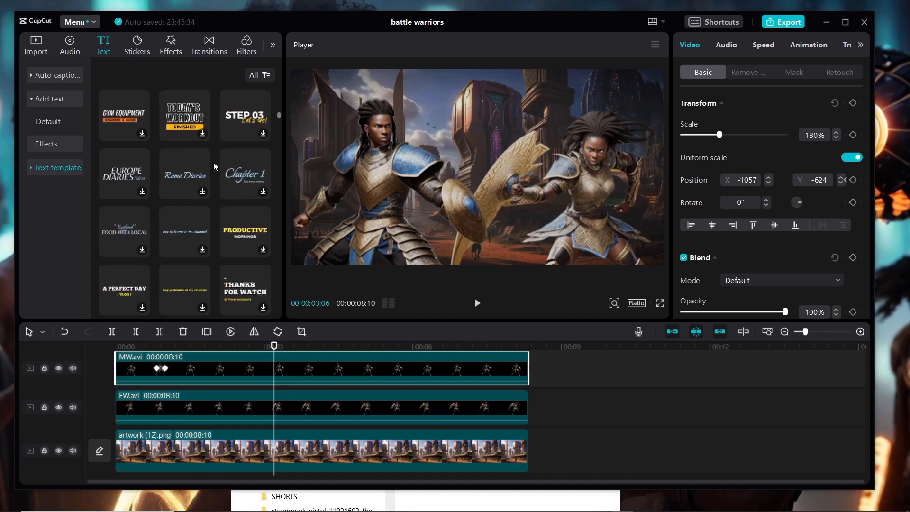
{"action": "scroll", "coordinate": [213, 162], "scroll_direction": "down", "scroll_amount": 15}
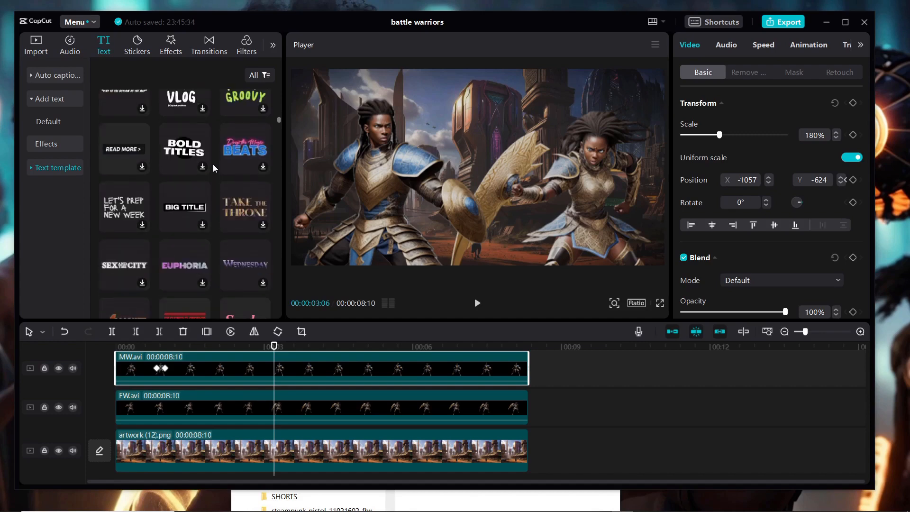
{"action": "scroll", "coordinate": [213, 165], "scroll_direction": "down", "scroll_amount": 15}
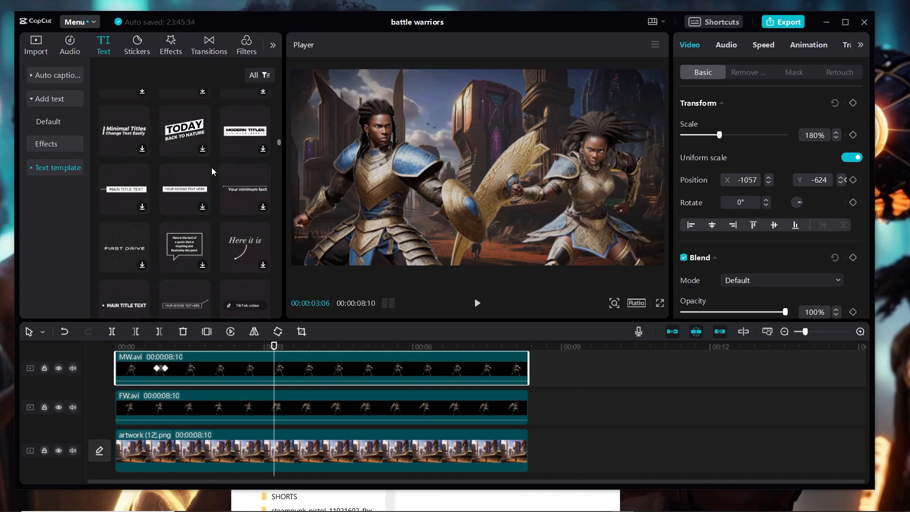
{"action": "scroll", "coordinate": [212, 171], "scroll_direction": "down", "scroll_amount": 8}
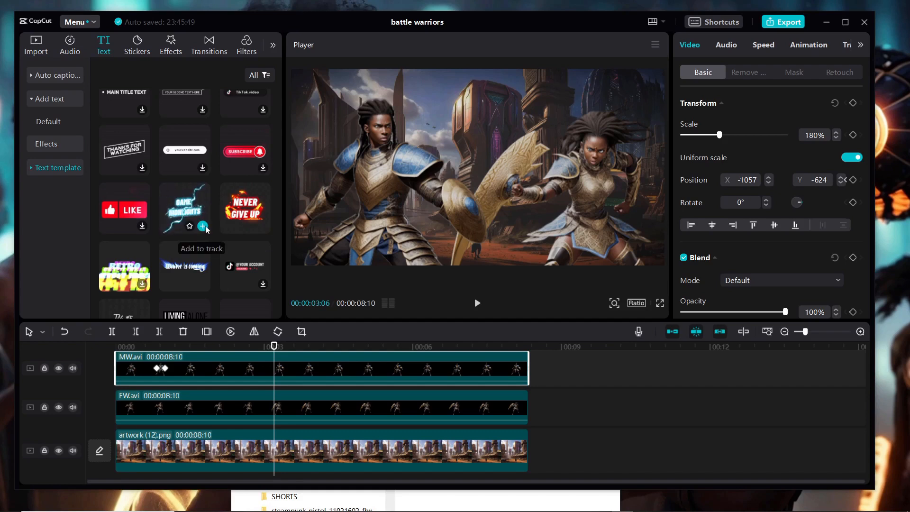
{"action": "left_click", "coordinate": [202, 227]}
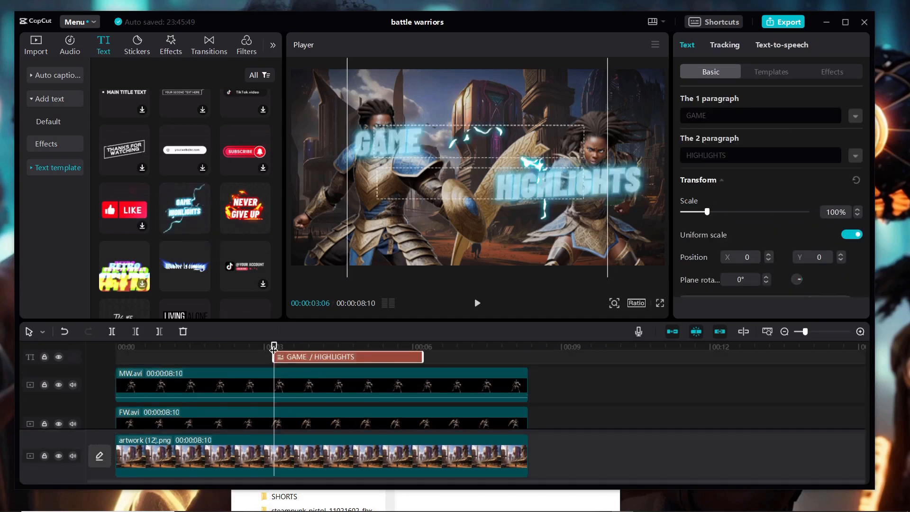
- Extend the title clip to start at 00:00:01:13 and end together with the warrior clips at 00:00:08:10
{"action": "left_click_drag", "start_coordinate": [274, 346], "coordinate": [186, 349]}
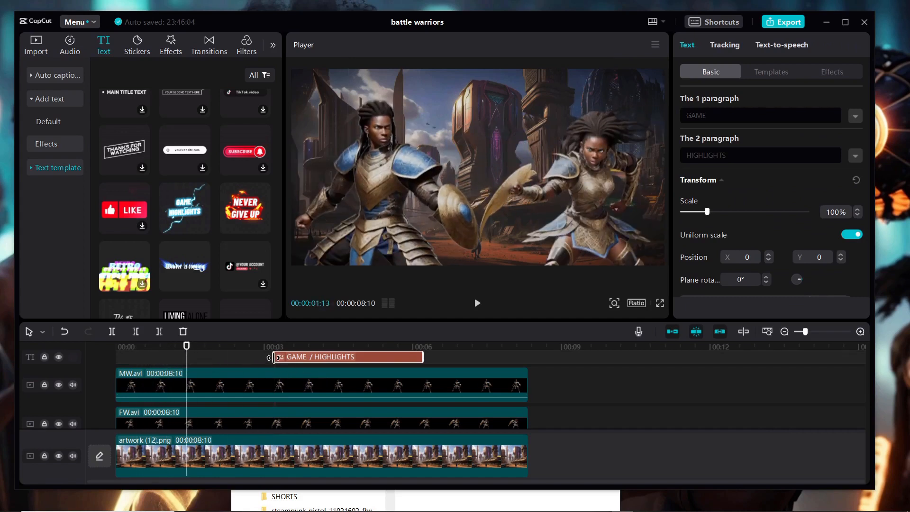
{"action": "left_click_drag", "start_coordinate": [274, 356], "coordinate": [187, 356]}
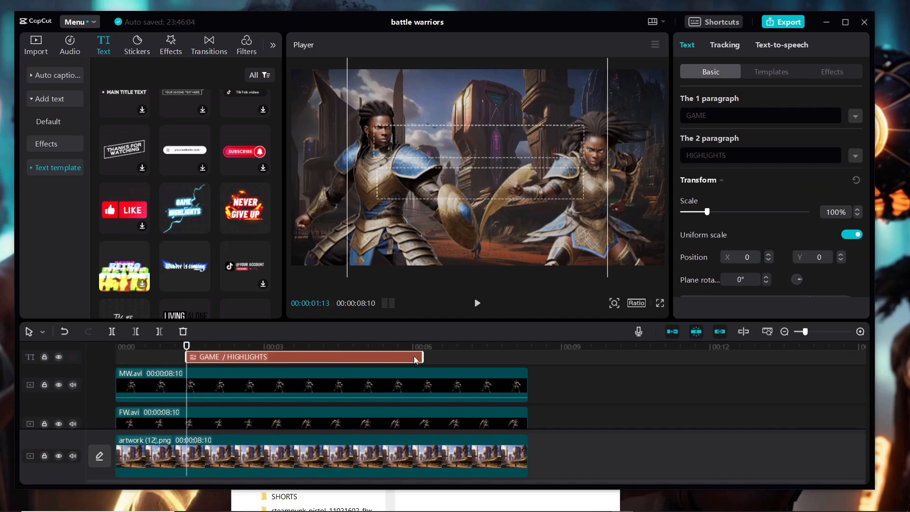
{"action": "left_click_drag", "start_coordinate": [422, 357], "coordinate": [523, 365]}
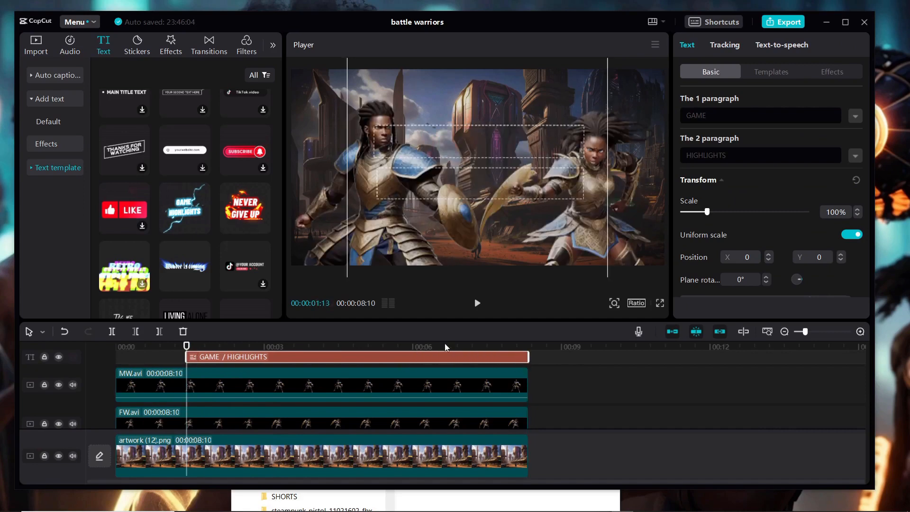
- Replace the title's first line with WARRIORS and its second line with CLASH
{"action": "left_click_drag", "start_coordinate": [186, 347], "coordinate": [251, 348]}
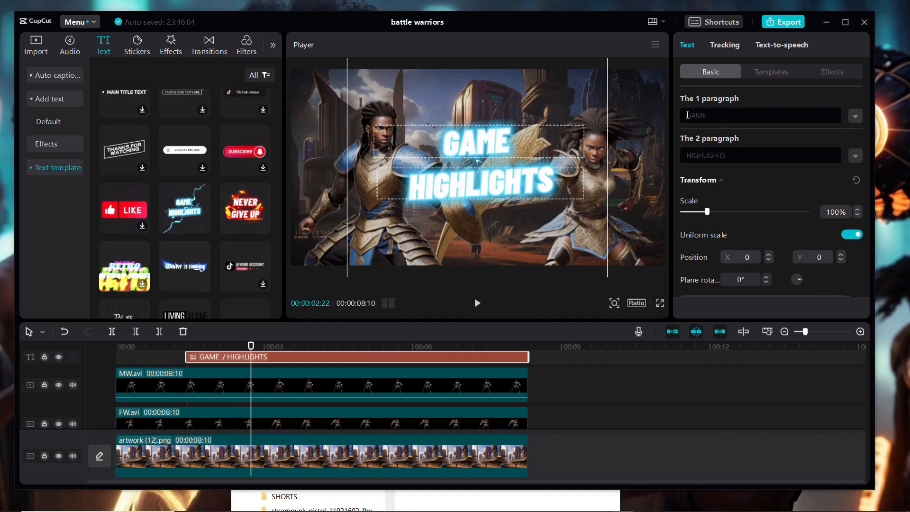
{"action": "left_click", "coordinate": [712, 116]}
{"action": "left_click_drag", "start_coordinate": [726, 115], "coordinate": [692, 116]}
{"action": "type", "text": "WARRIORS"}
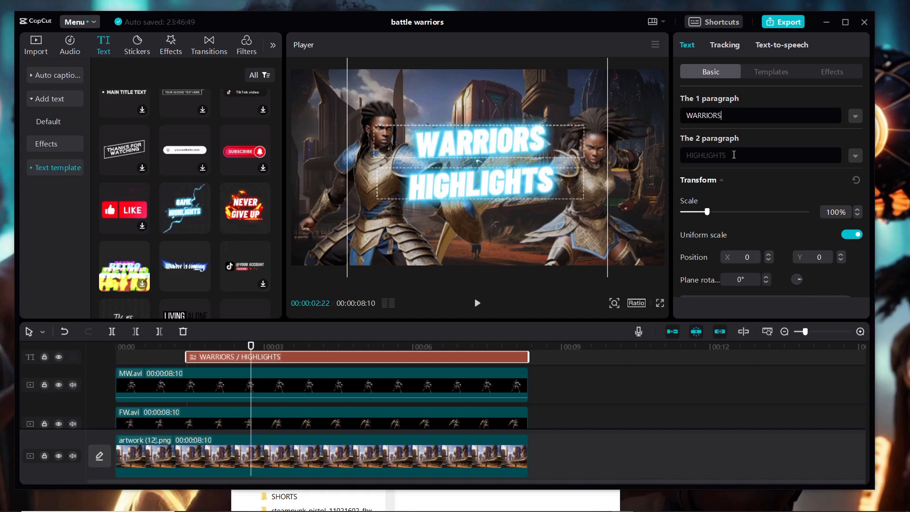
{"action": "double_click", "coordinate": [734, 155]}
{"action": "type", "text": "CLASH"}
{"action": "scroll", "coordinate": [758, 159], "scroll_direction": "down", "scroll_amount": 1}
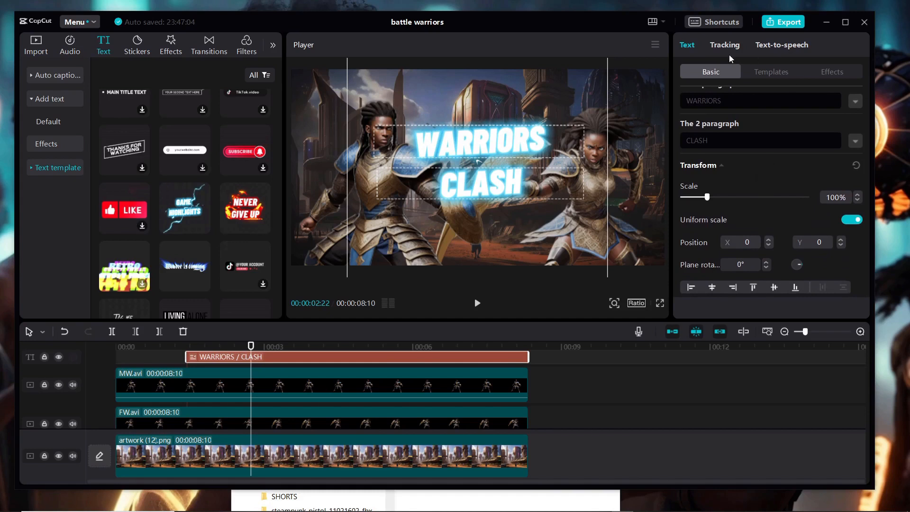
- Generate a text-to-speech reading of the title with the Charming Male voice
{"action": "left_click", "coordinate": [770, 46]}
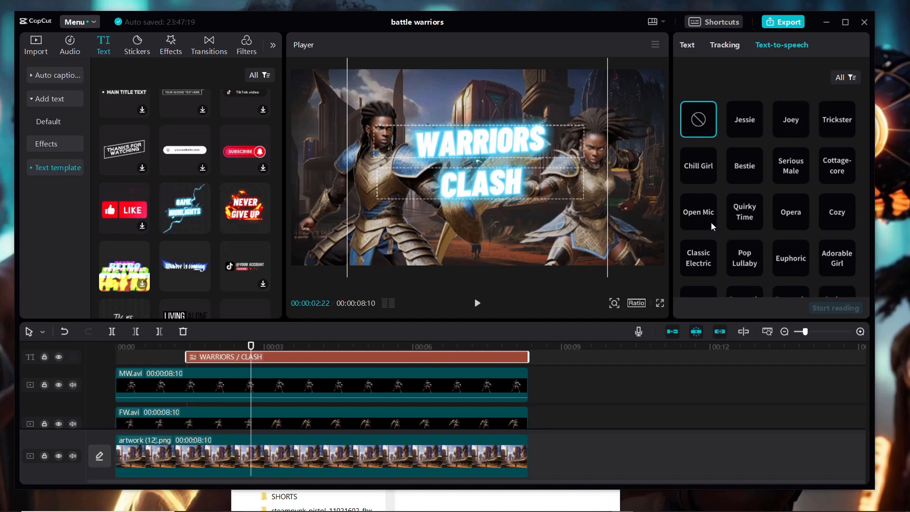
{"action": "scroll", "coordinate": [711, 222], "scroll_direction": "down", "scroll_amount": 3}
{"action": "left_click", "coordinate": [745, 237]}
{"action": "left_click", "coordinate": [744, 190]}
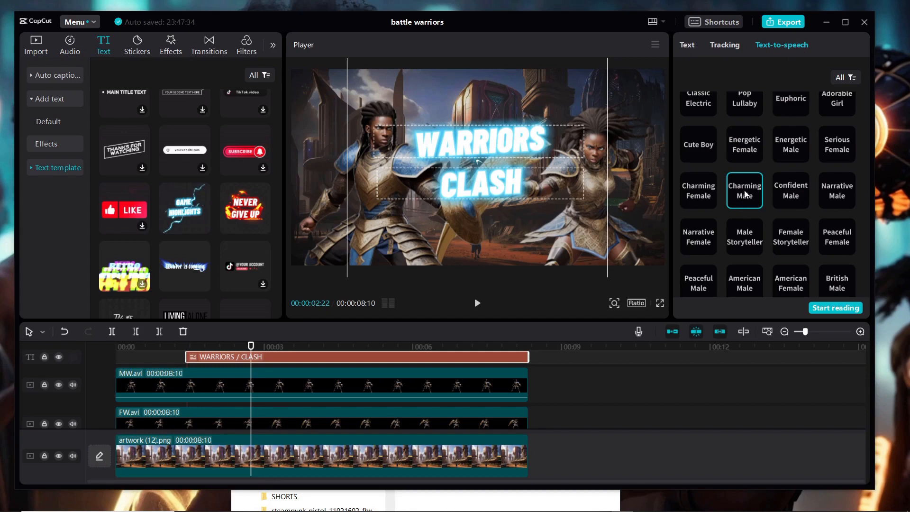
{"action": "scroll", "coordinate": [374, 370], "scroll_direction": "down", "scroll_amount": 1}
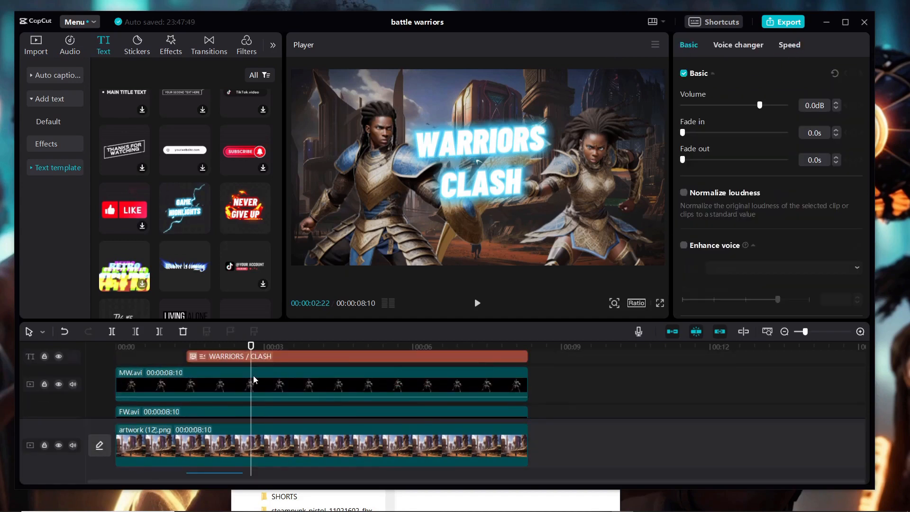
- Shift the WARRIORS CLASH voice clip along the audio track so it starts at 00:00:01:21
{"action": "scroll", "coordinate": [254, 380], "scroll_direction": "down", "scroll_amount": 3}
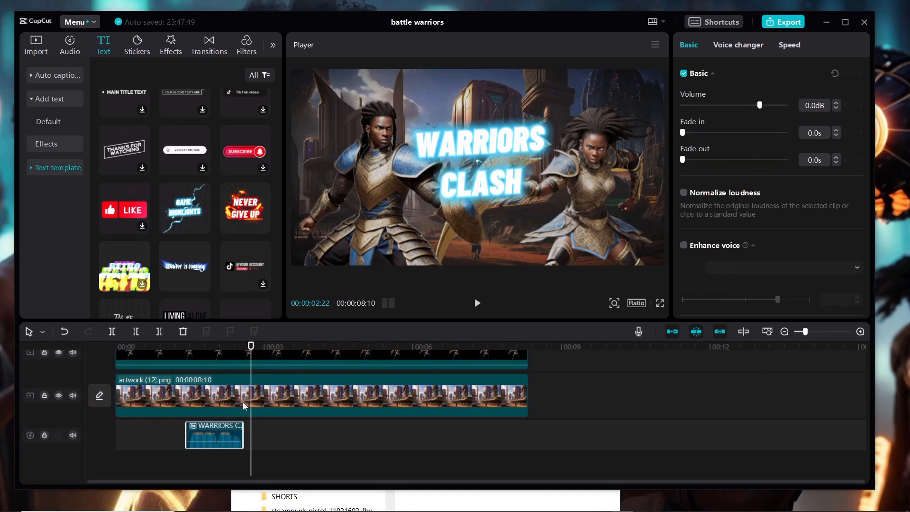
{"action": "left_click", "coordinate": [195, 350]}
{"action": "mouse_move", "coordinate": [187, 352]}
{"action": "left_mouse_down"}
{"action": "mouse_move", "coordinate": [140, 352]}
{"action": "mouse_move", "coordinate": [200, 352]}
{"action": "left_mouse_up"}
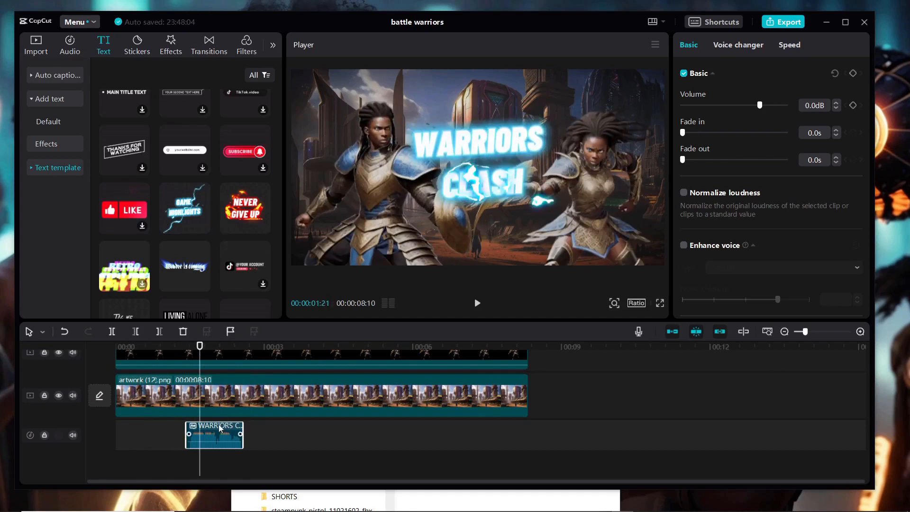
{"action": "left_click_drag", "start_coordinate": [224, 428], "coordinate": [238, 428]}
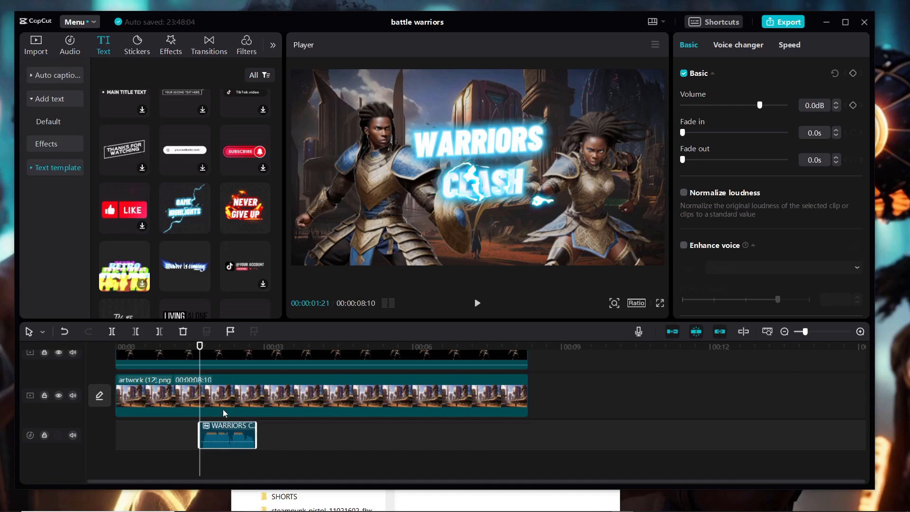
- Play the scene from the start to check the title's timing against the spoken voice
{"action": "left_click_drag", "start_coordinate": [201, 352], "coordinate": [170, 351]}
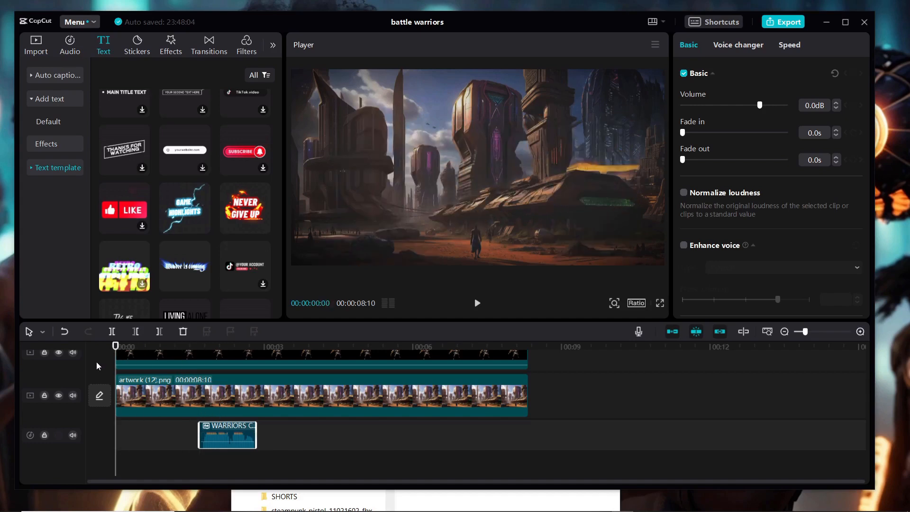
{"action": "key", "text": "space"}
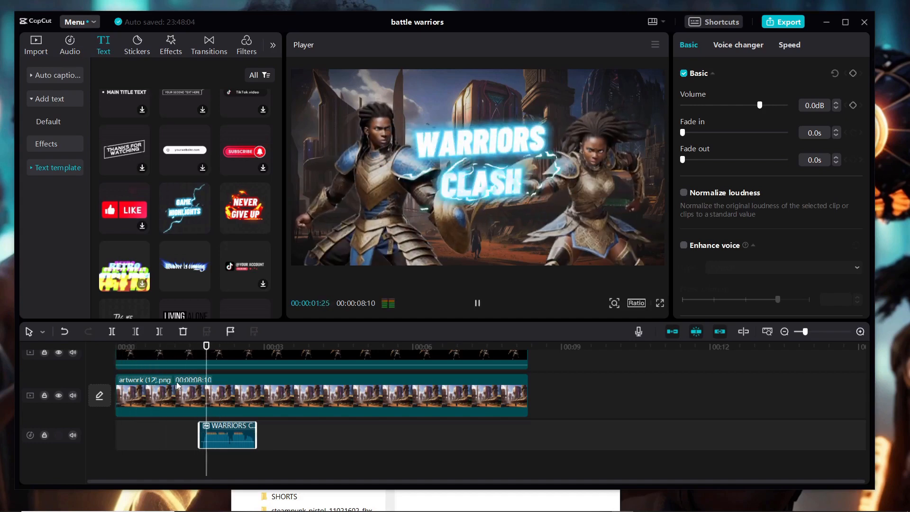
{"action": "key", "text": "space"}
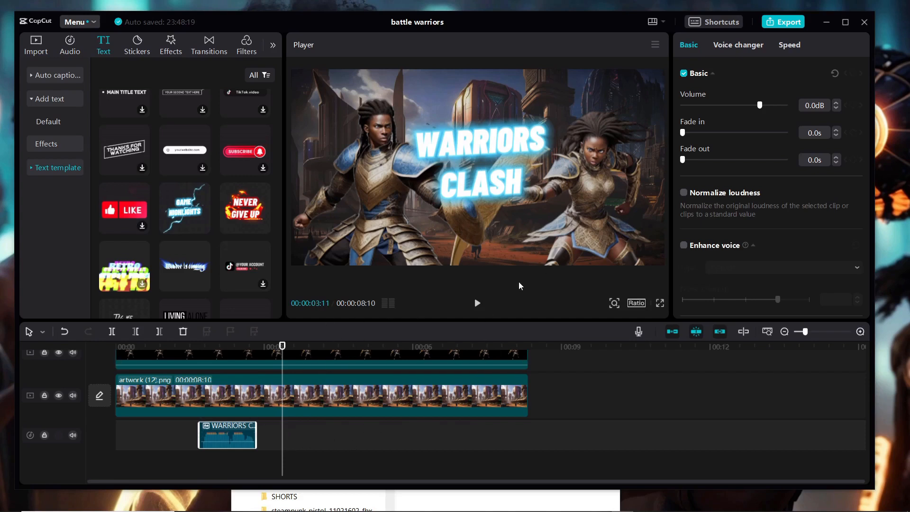
- Apply the Mic Hog voice filter to the voice clip with a room size of 18
{"action": "left_click", "coordinate": [736, 45]}
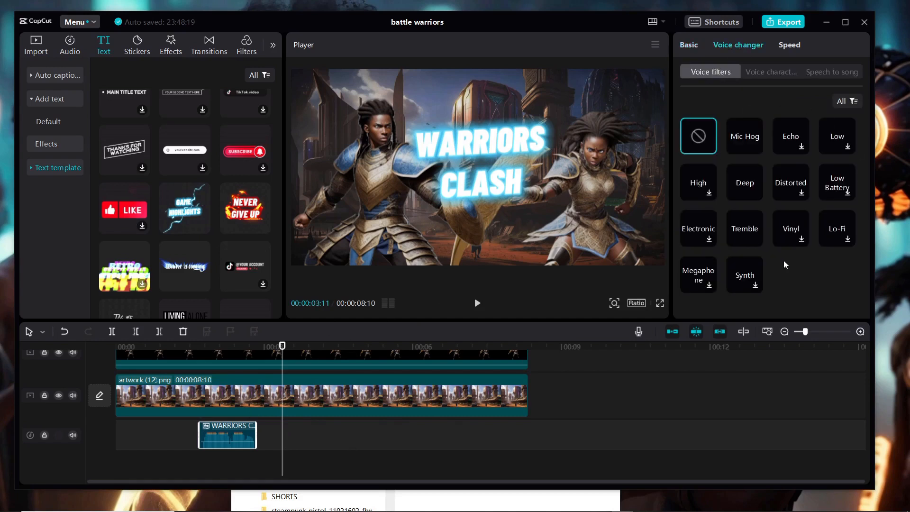
{"action": "left_click", "coordinate": [749, 138]}
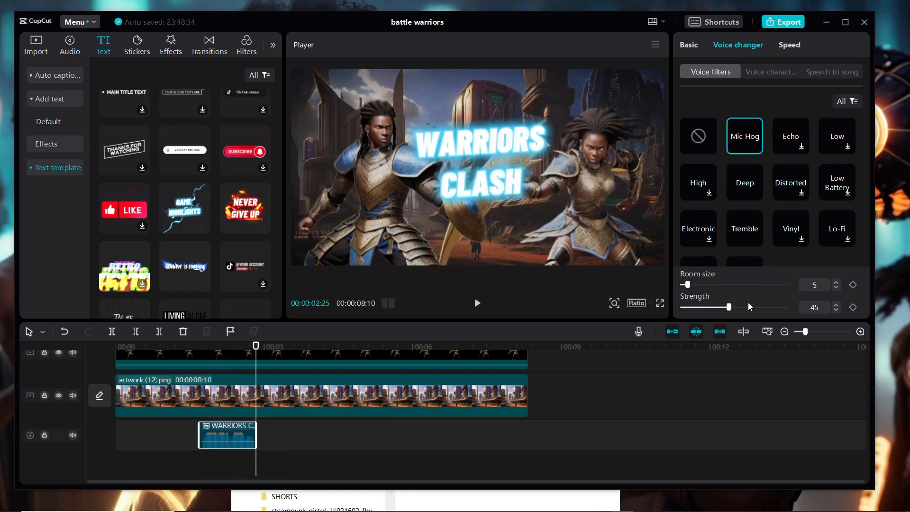
{"action": "scroll", "coordinate": [861, 255], "scroll_direction": "down", "scroll_amount": 1}
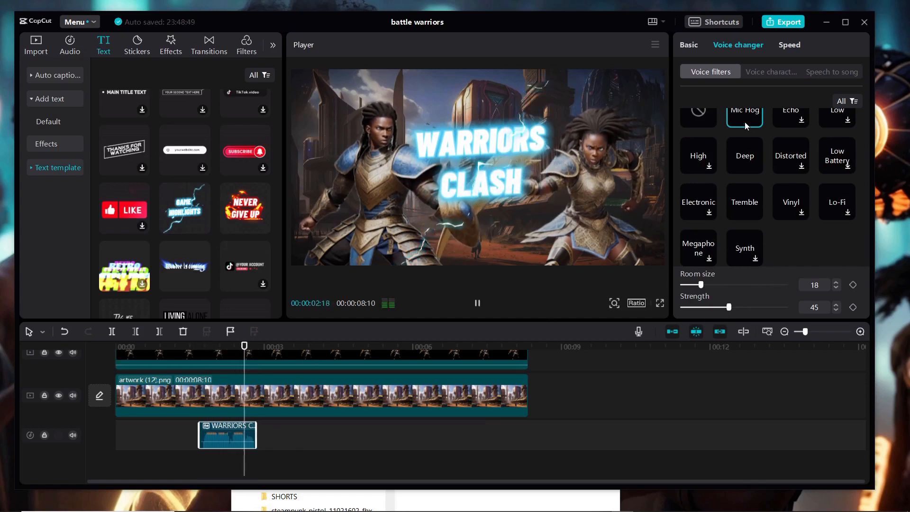
{"action": "scroll", "coordinate": [246, 348], "scroll_direction": "up", "scroll_amount": 2}
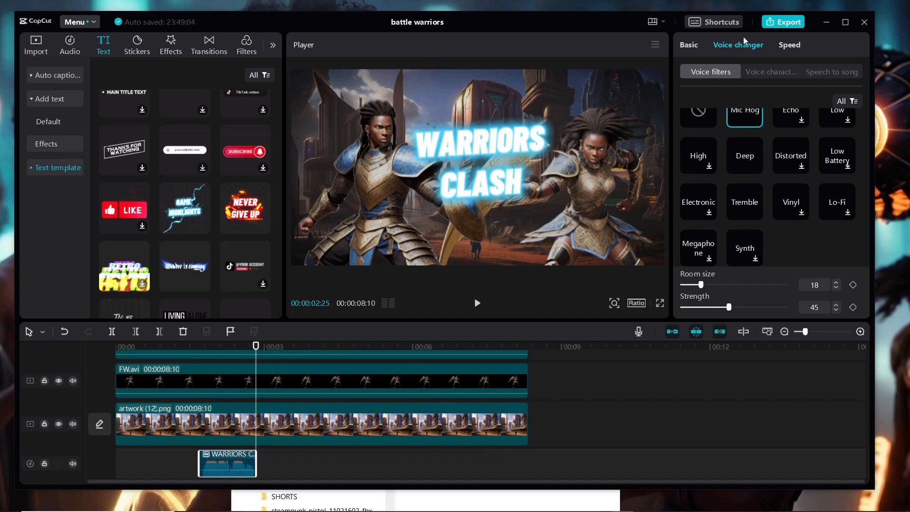
- Export the project as battle warriors in 1080P, H.264 mp4 at 30fps, and watch the rendered file full screen in VLC
{"action": "left_click", "coordinate": [789, 22]}
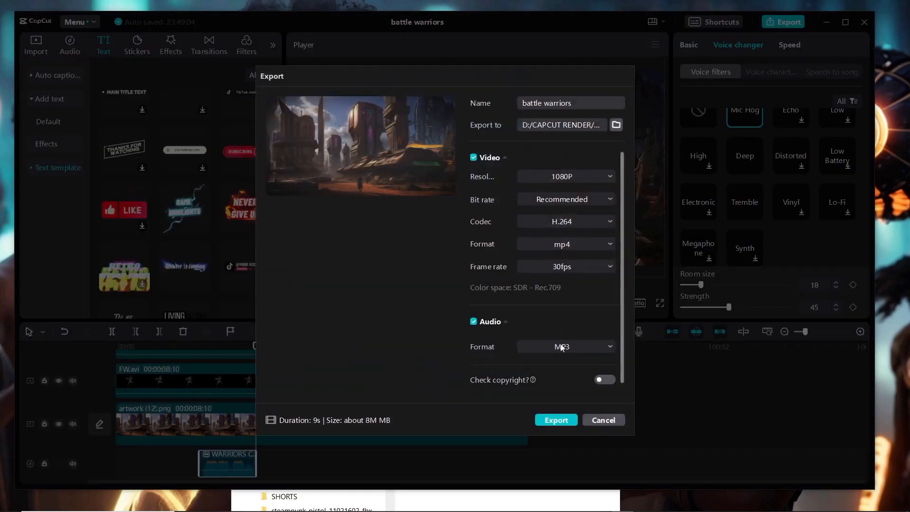
{"action": "left_click", "coordinate": [556, 420]}
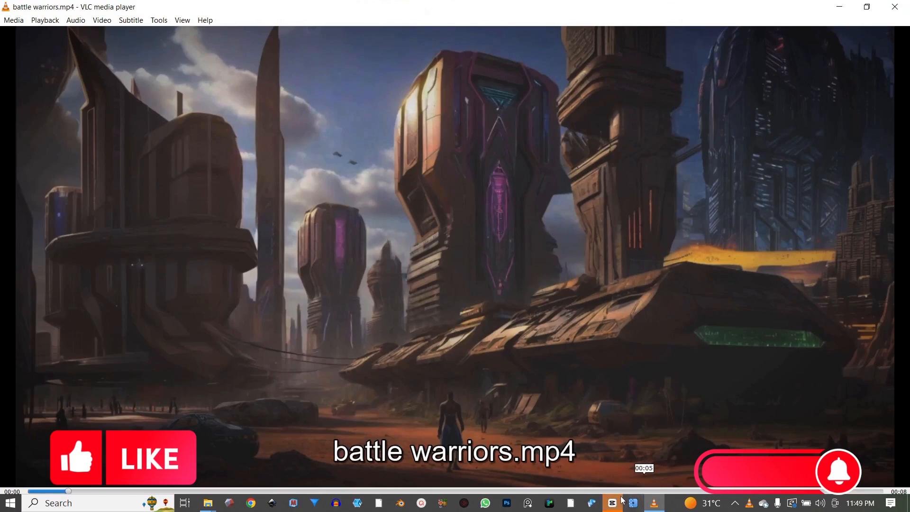
{"action": "mouse_move", "coordinate": [611, 502]}
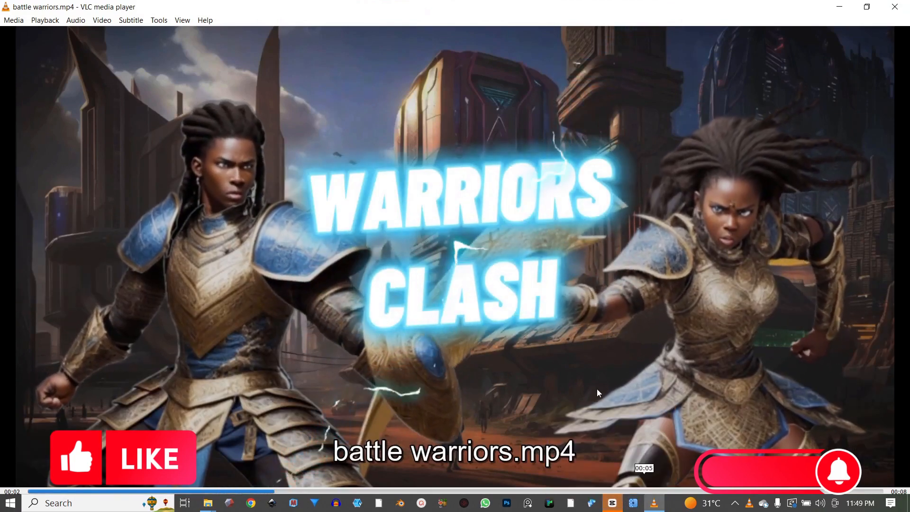
{"action": "double_click", "coordinate": [604, 346]}
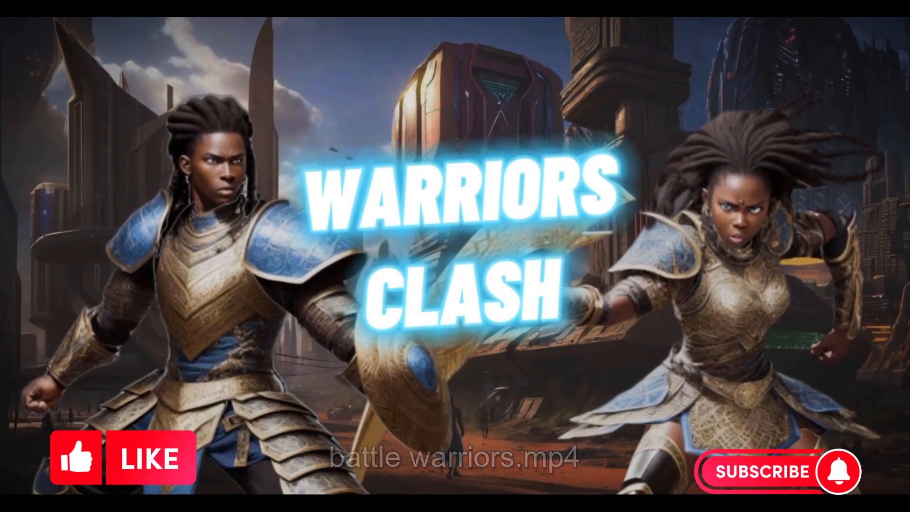